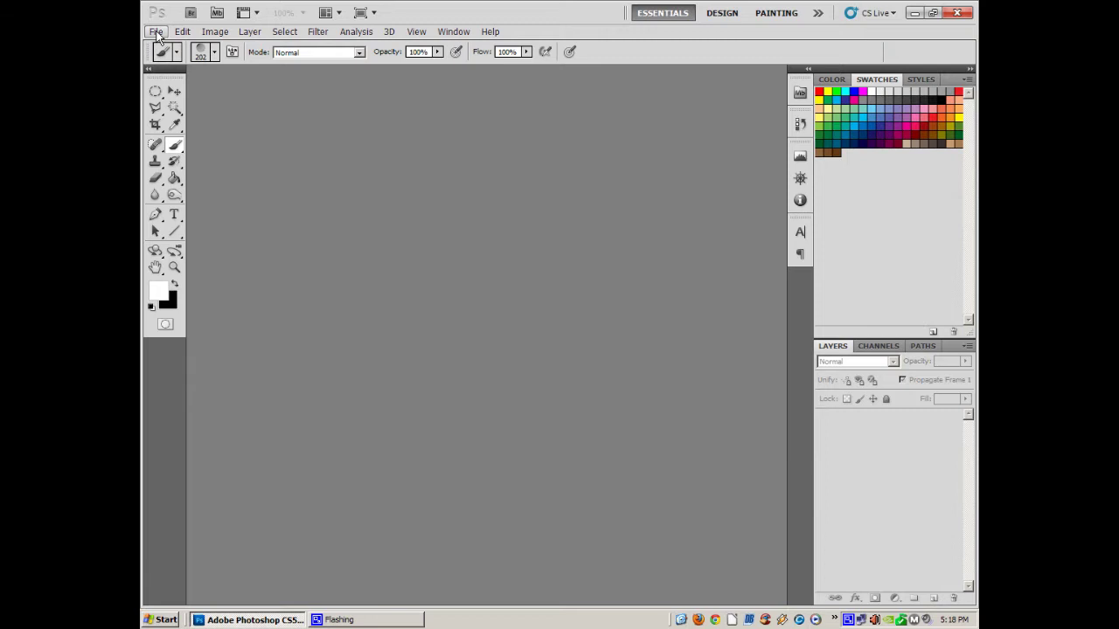
Step: Create a new 500 × 500 pixel RGB document at 120 pixels/inch with transparent background contents
click(158, 33)
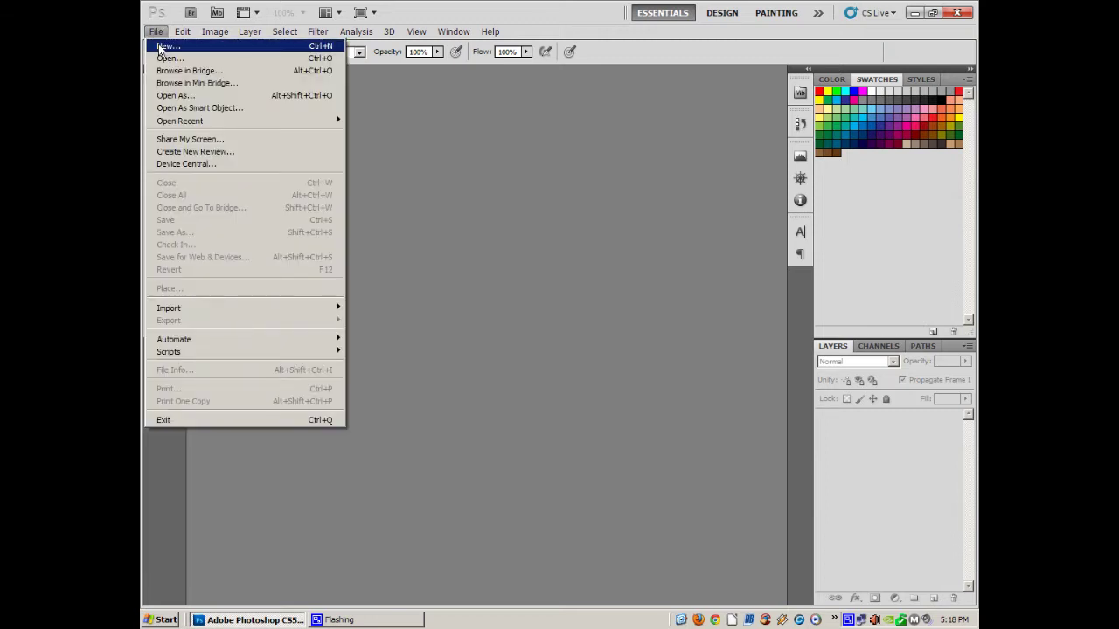
click(162, 46)
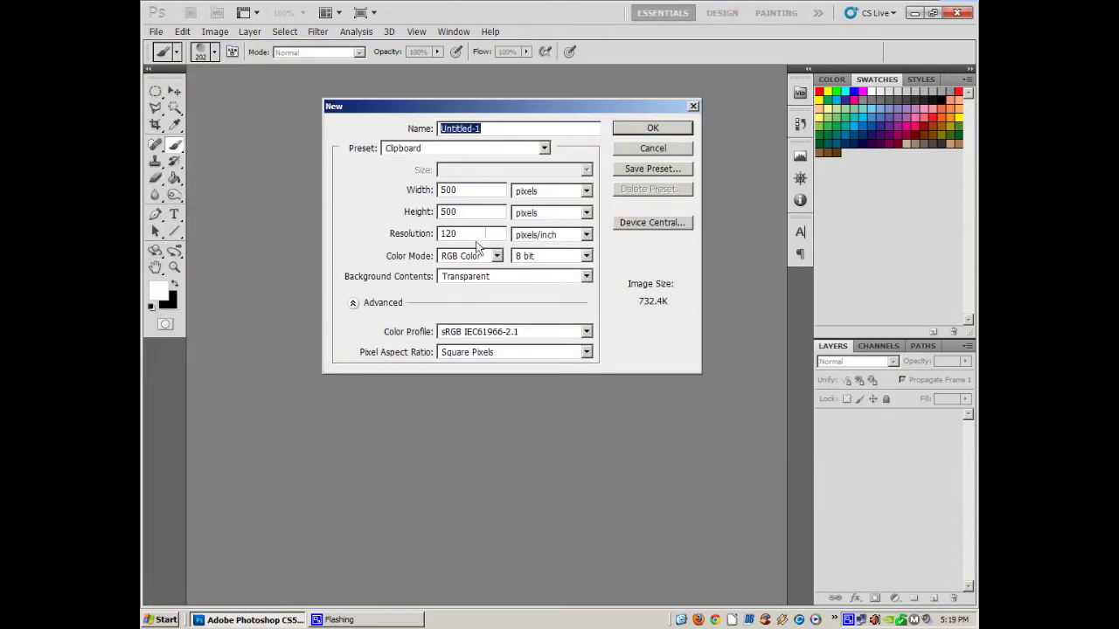
click(647, 129)
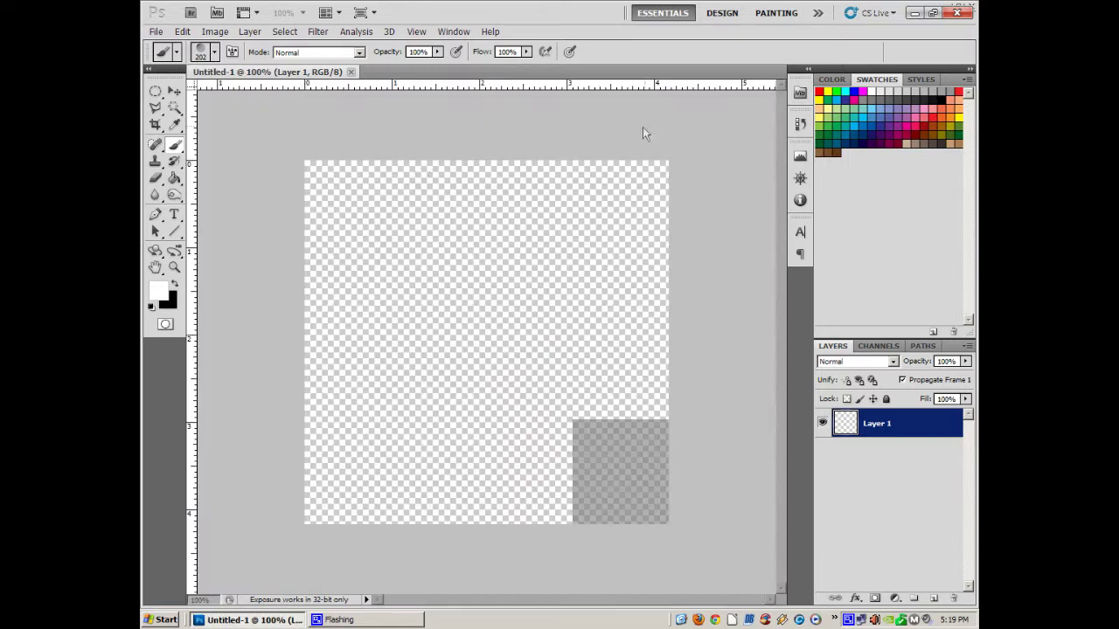
Step: Swap the foreground colour to black and fill the whole of Layer 1 with it
click(175, 287)
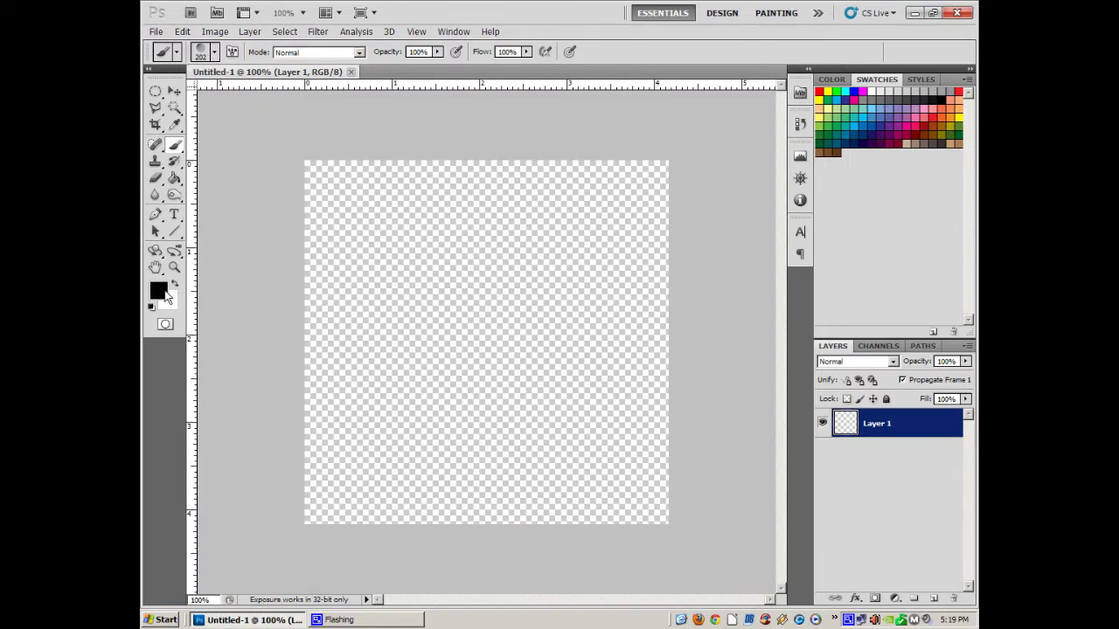
click(171, 179)
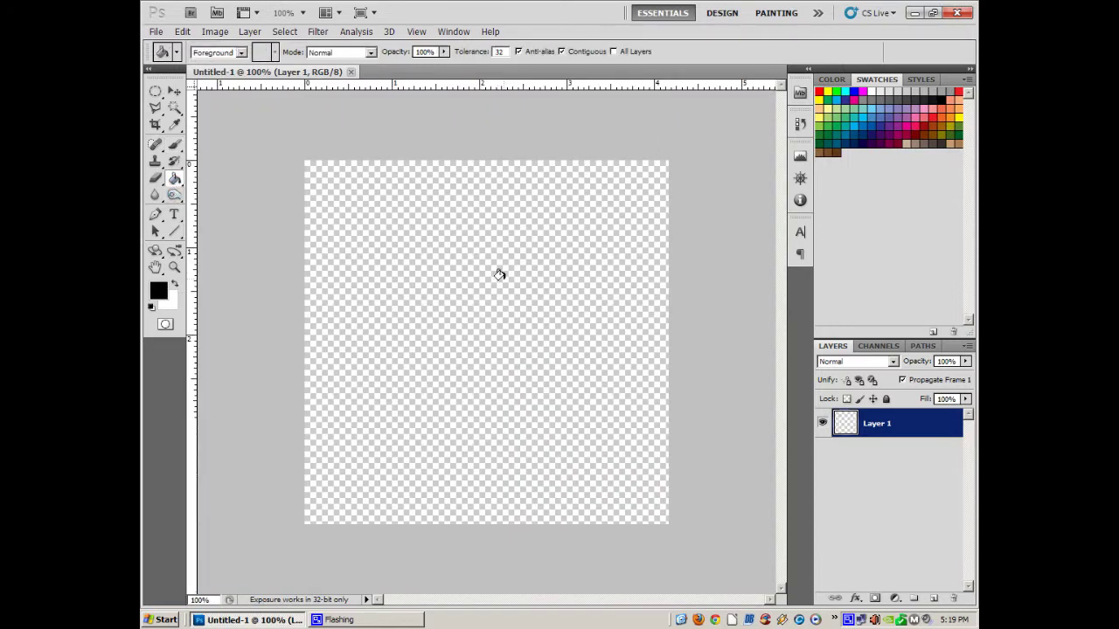
click(500, 272)
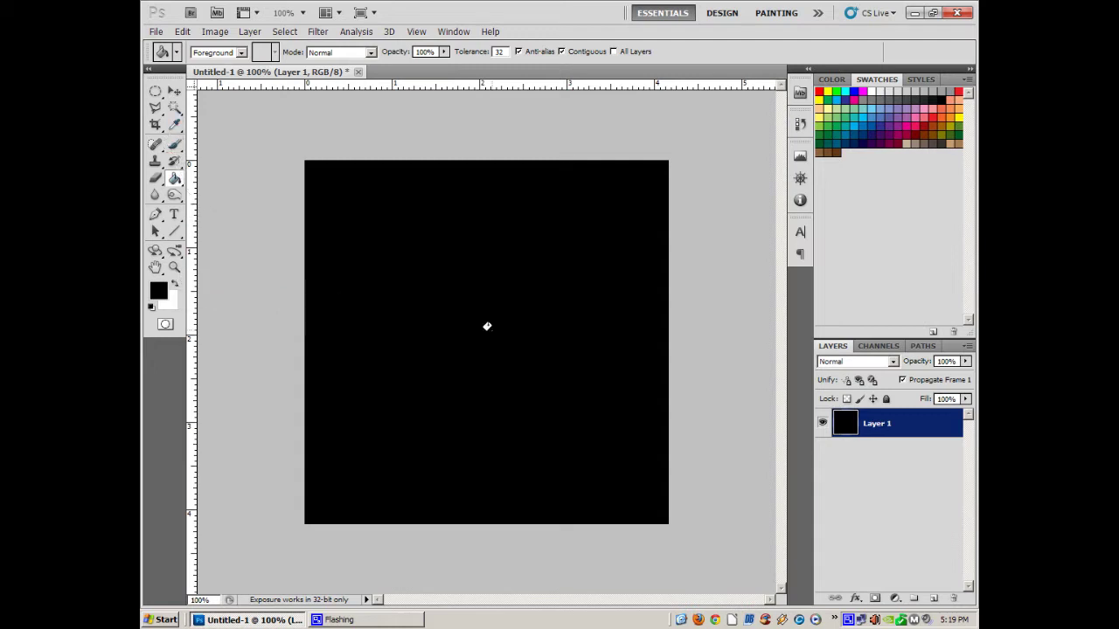
Step: Add a new layer and fill a centred circular selection about 3.6 inches across with black on it
click(934, 598)
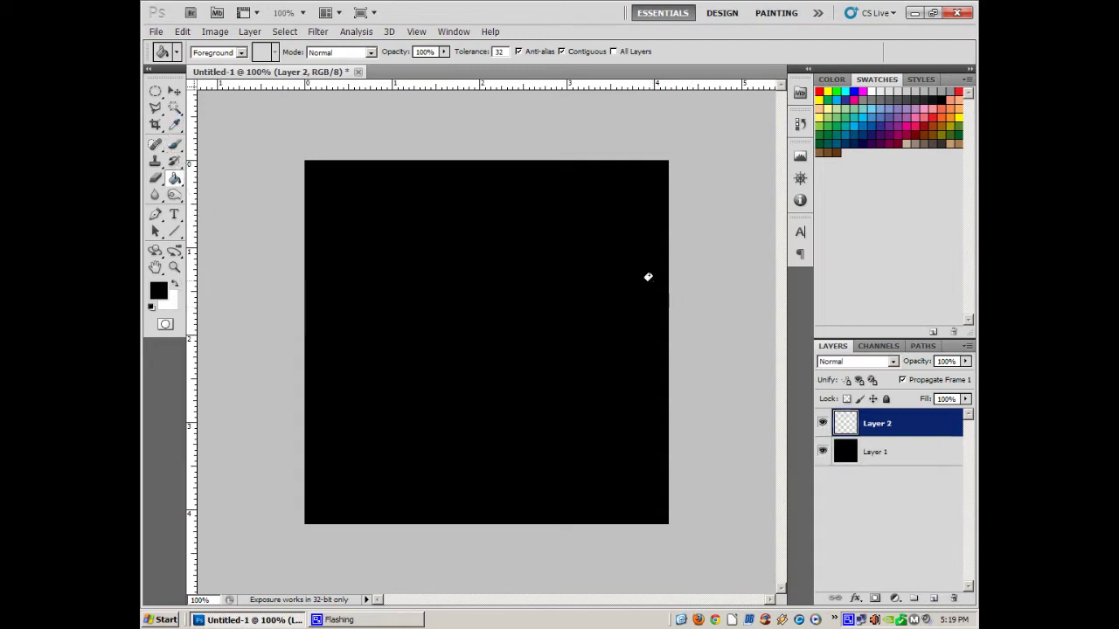
click(155, 91)
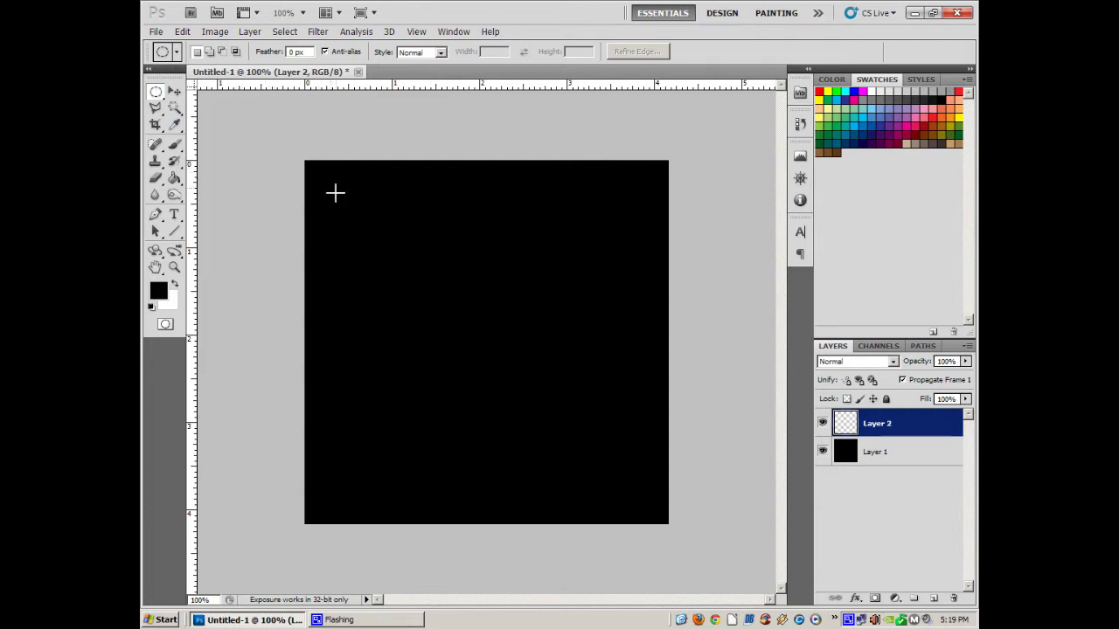
drag(335, 193, 649, 524)
click(174, 178)
click(474, 318)
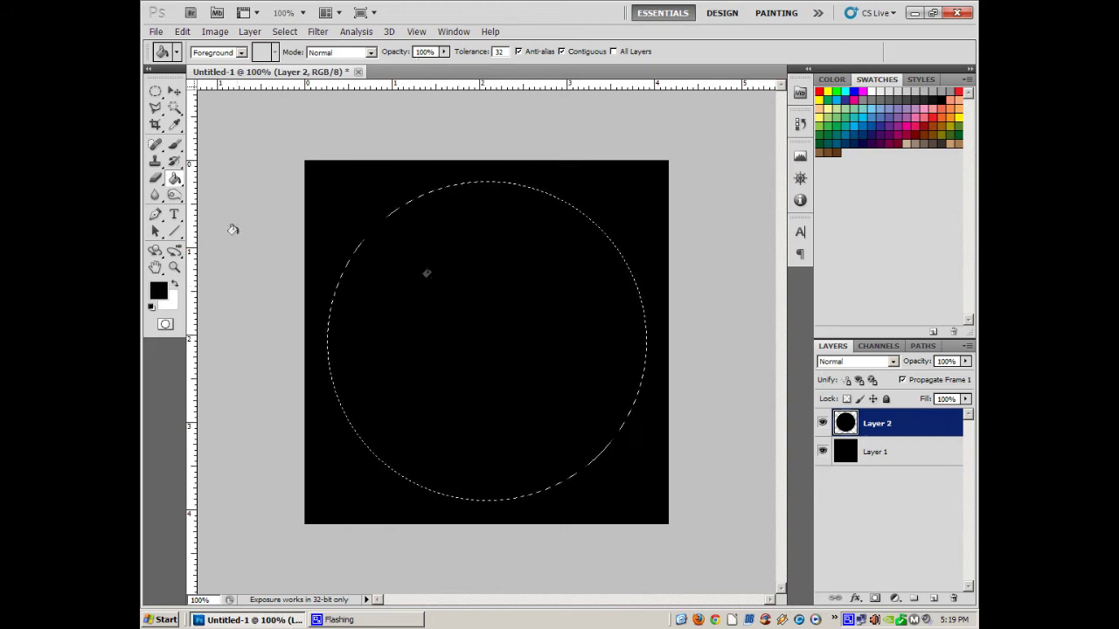
Step: Render a Lens Flare inside the circle using the 50-300mm Zoom lens type at 100% brightness
click(318, 32)
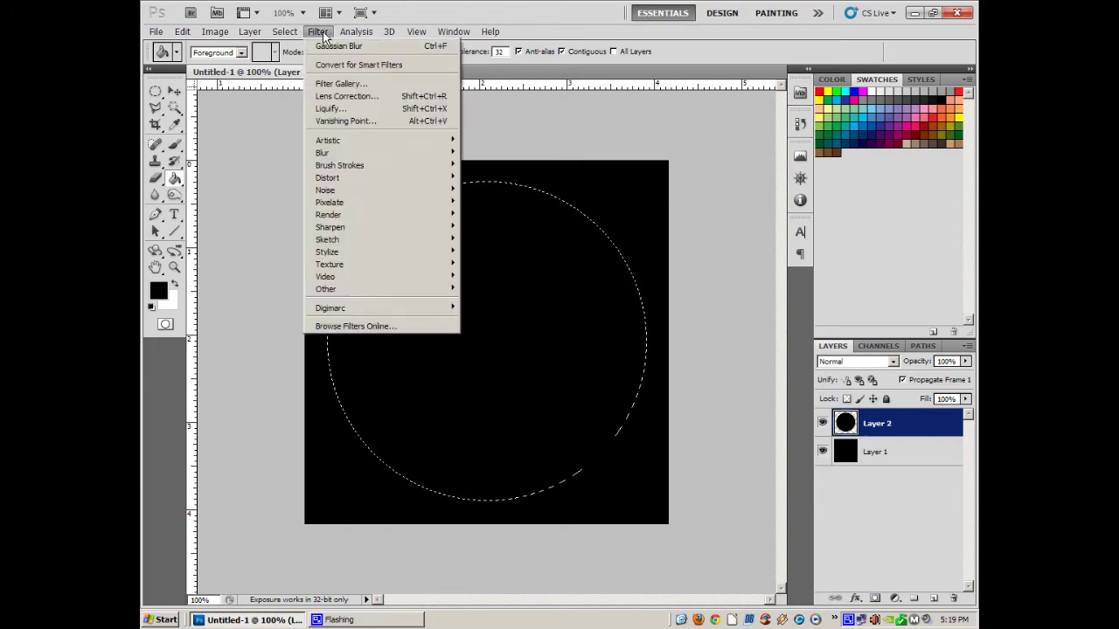
mouse_move(432, 216)
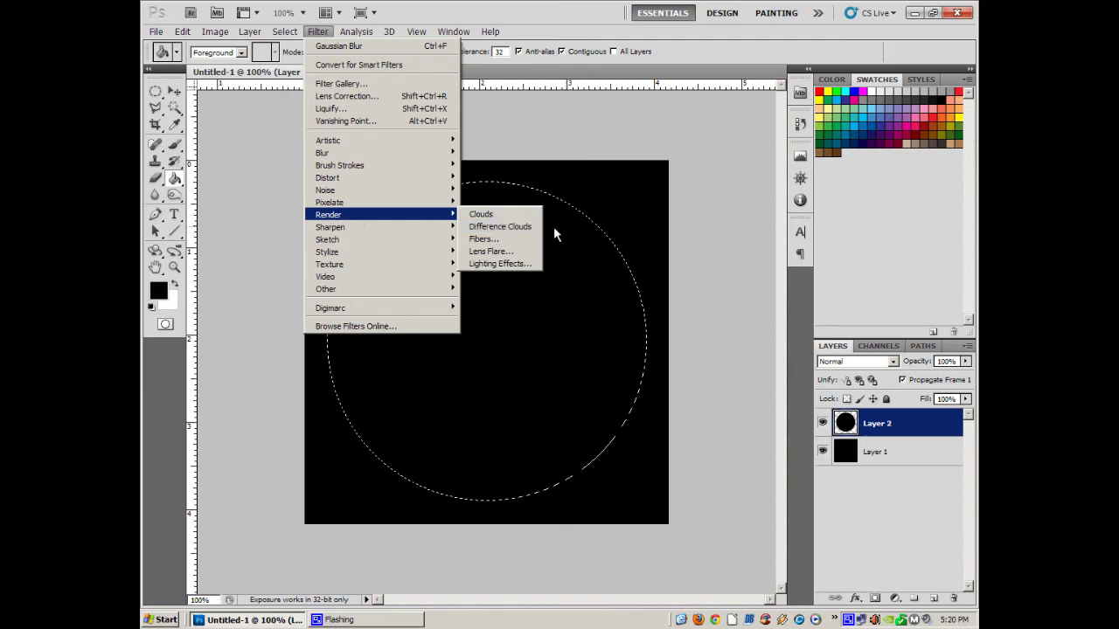
click(490, 251)
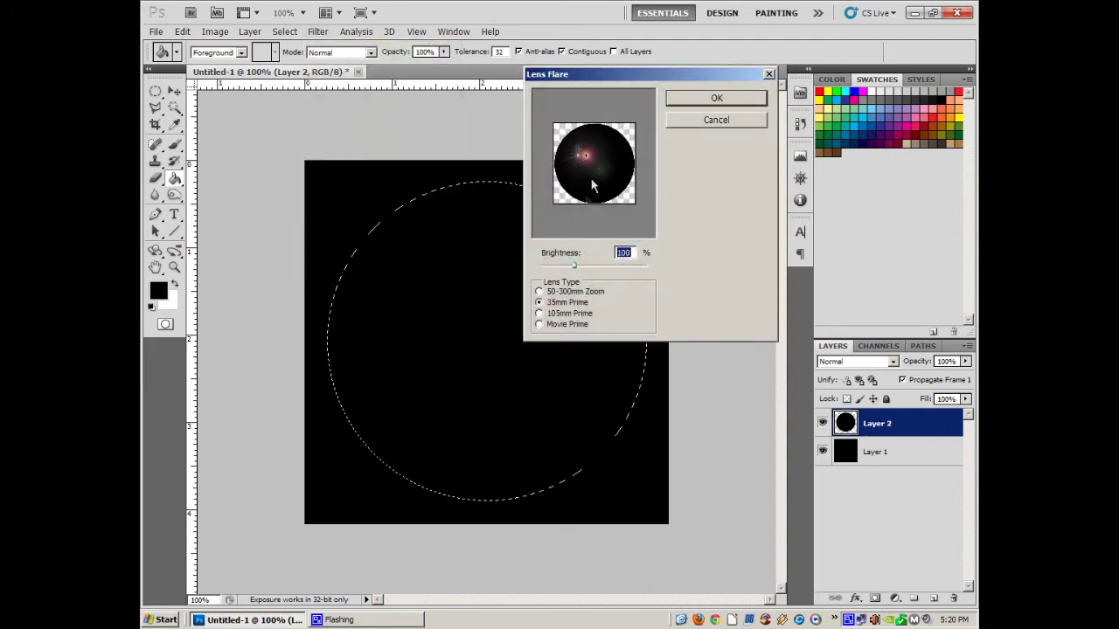
click(554, 290)
click(734, 98)
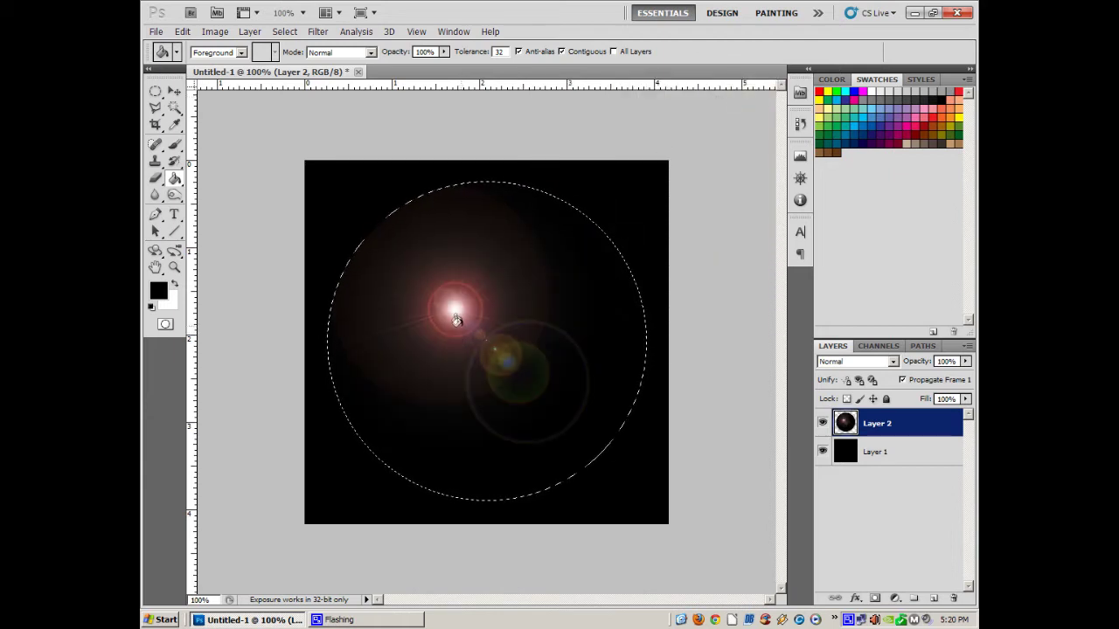
Step: Apply the Spherize distortion at 100% in Normal mode to the flare circle and repeat it for a stronger bulge
click(318, 32)
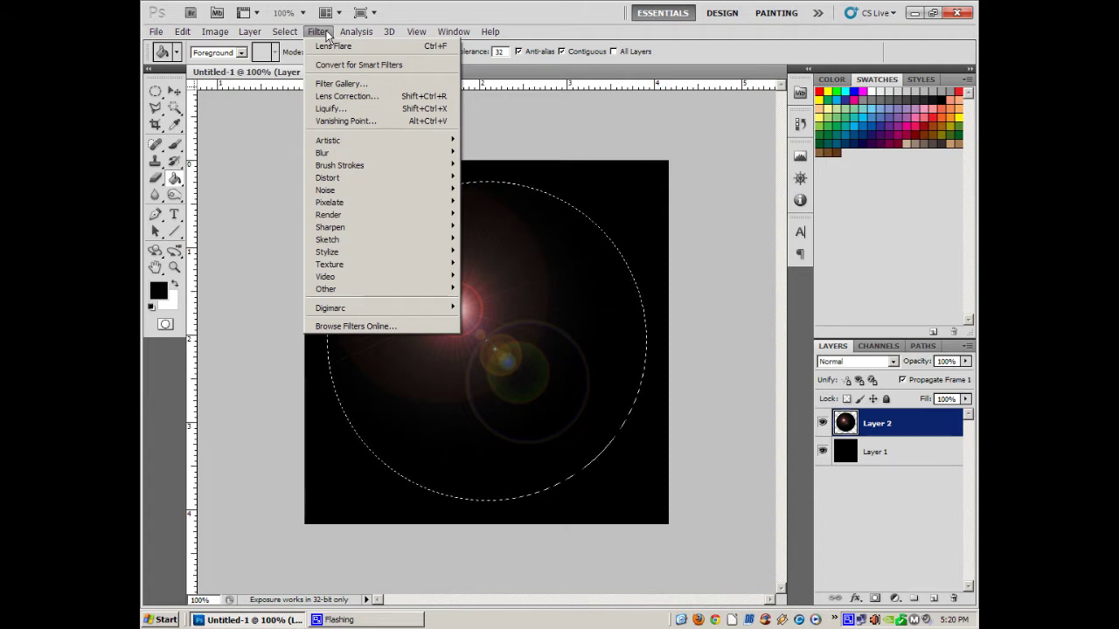
mouse_move(330, 219)
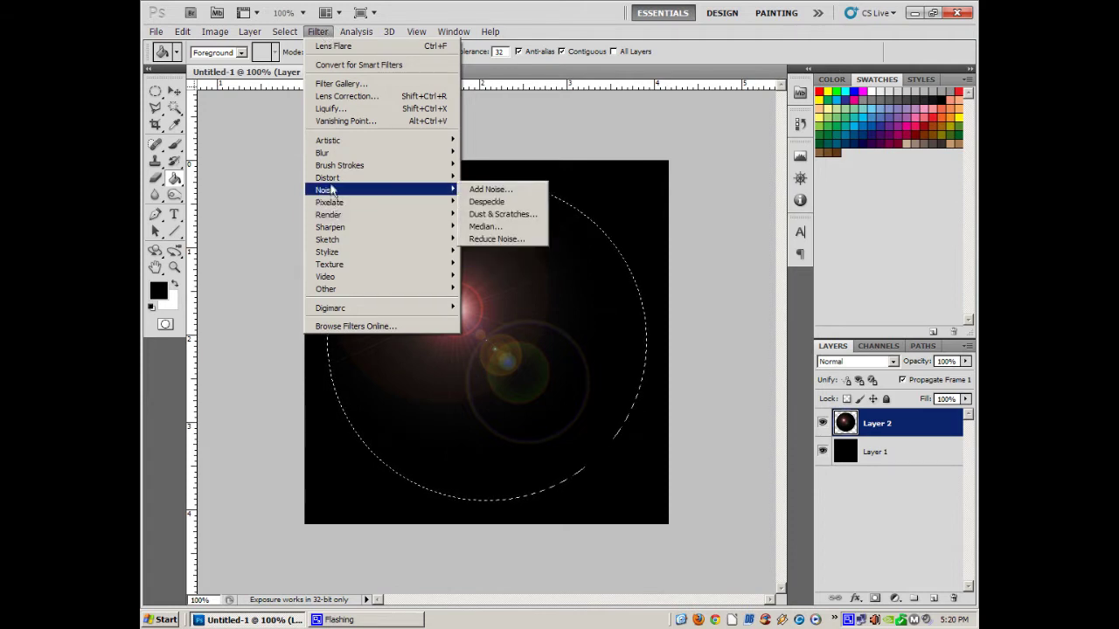
mouse_move(331, 181)
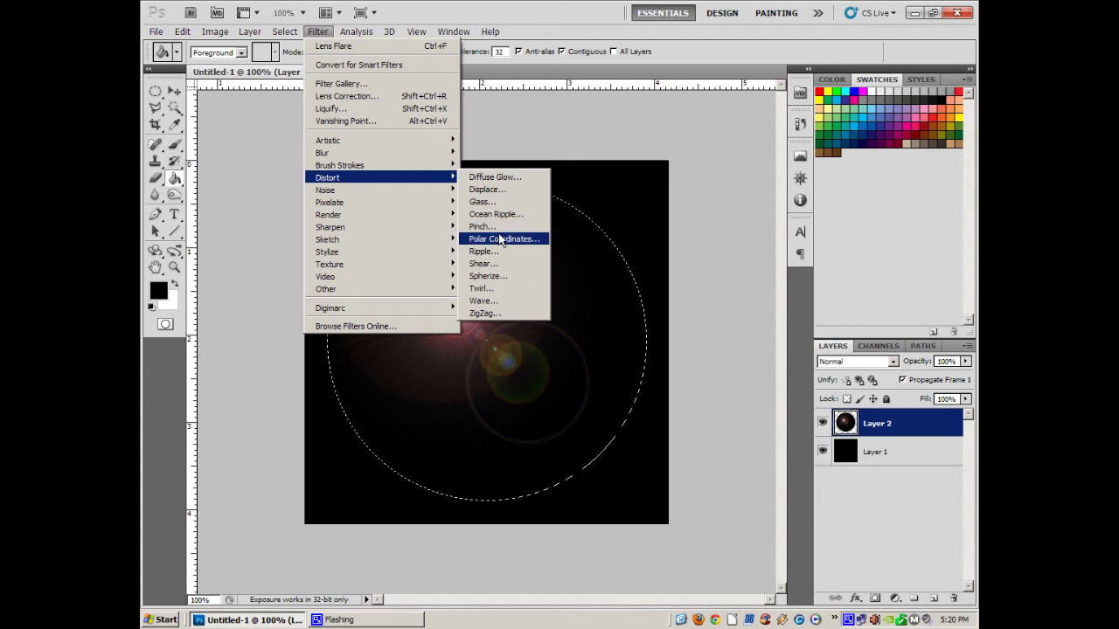
click(494, 276)
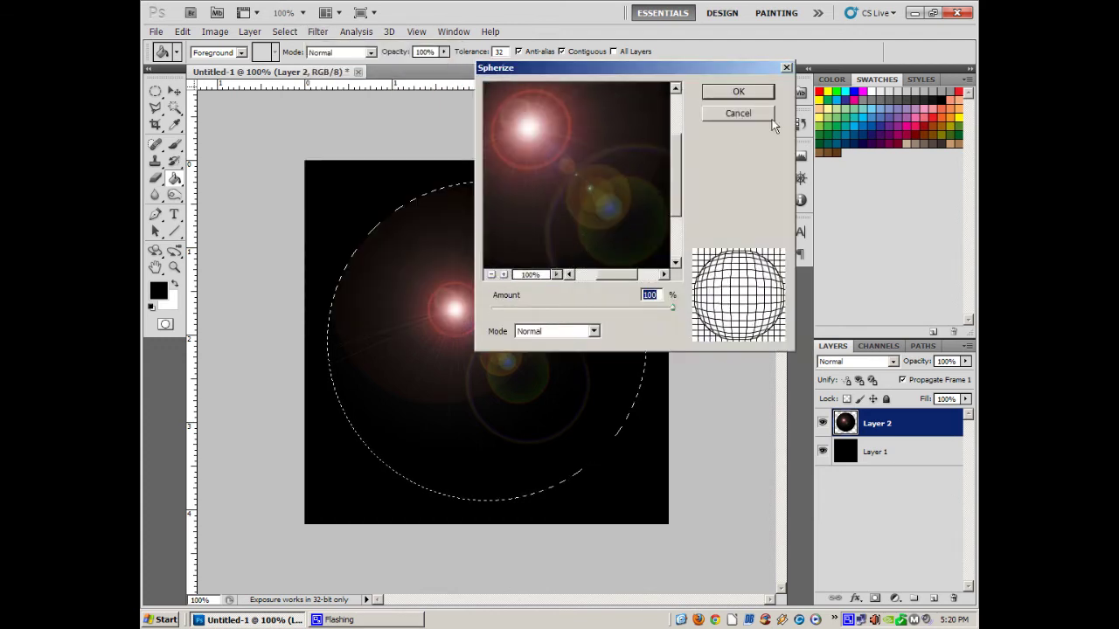
click(739, 92)
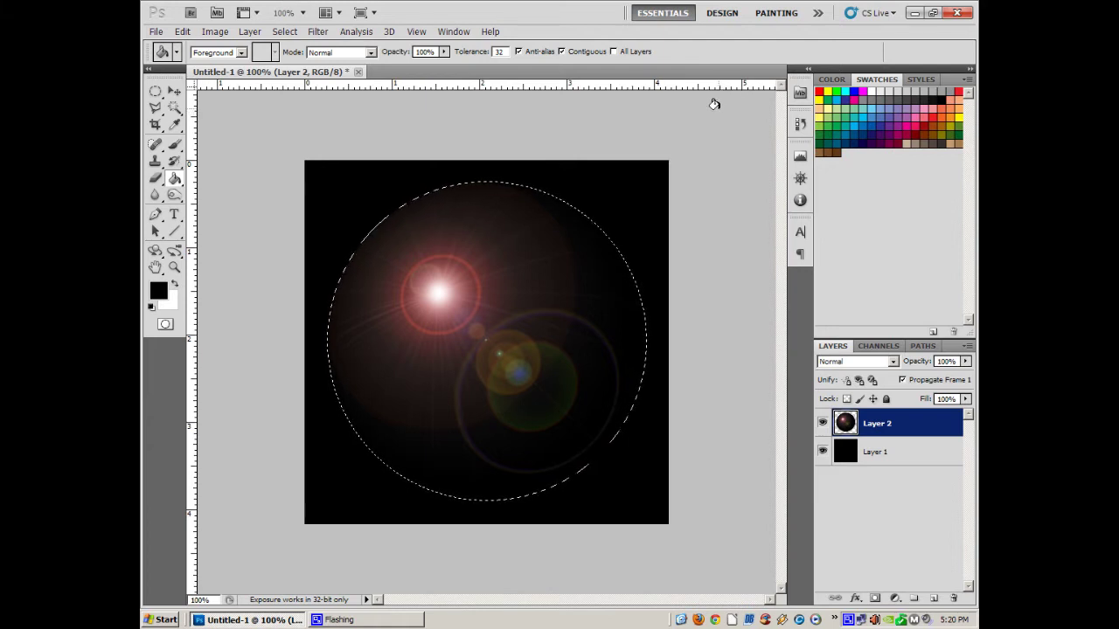
key(ctrl+f)
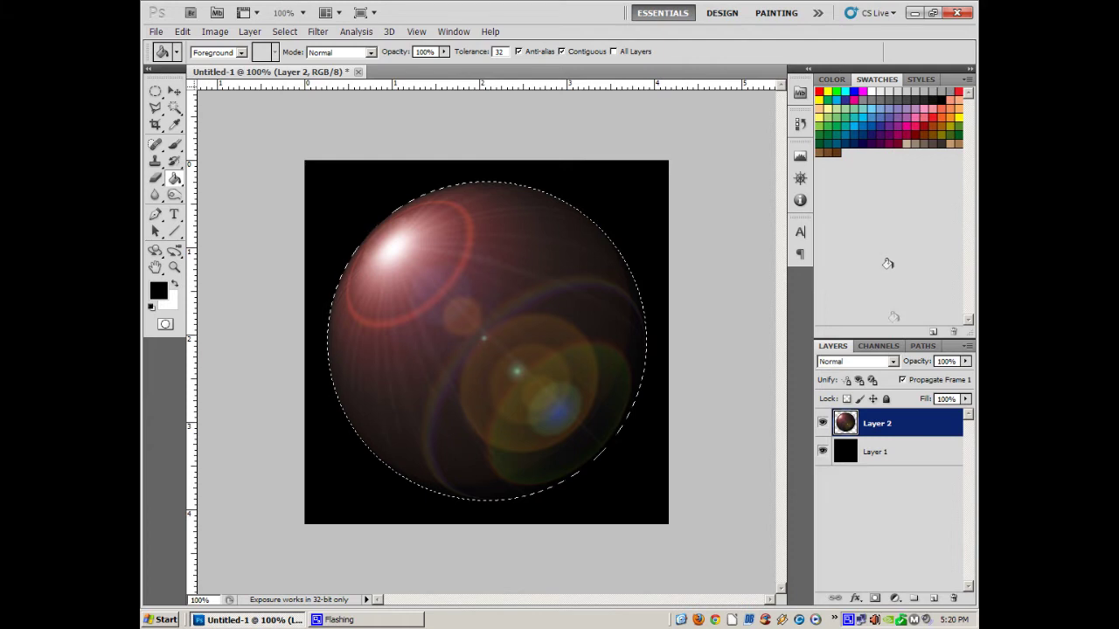
Step: Deselect the circle and apply a Gaussian Blur with a 24.2 pixel radius to Layer 2
click(284, 31)
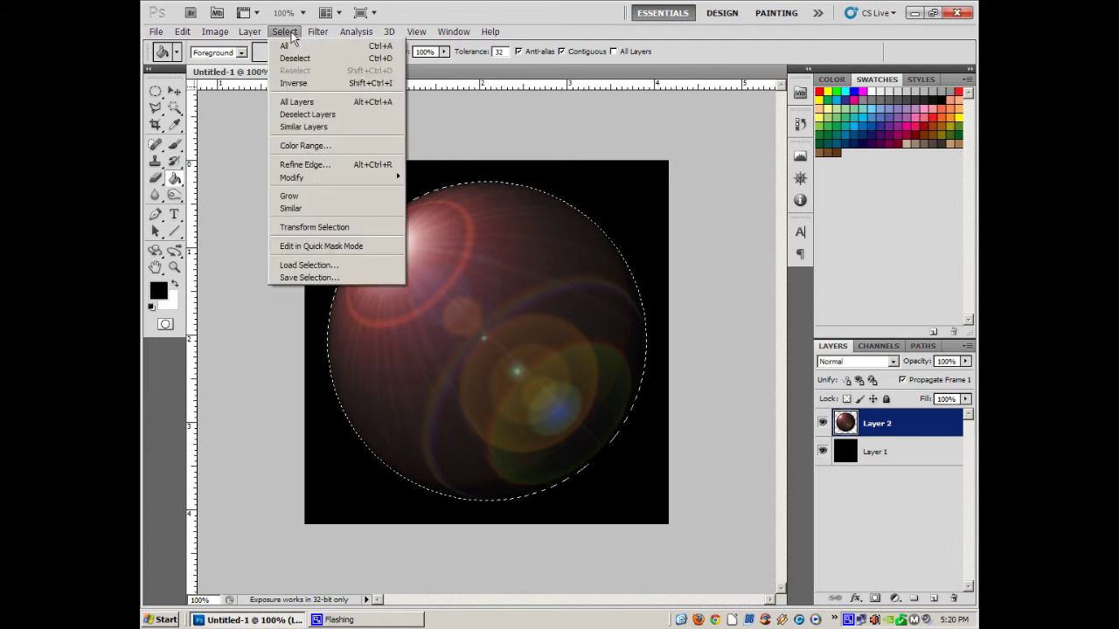
key(Escape)
key(ctrl+d)
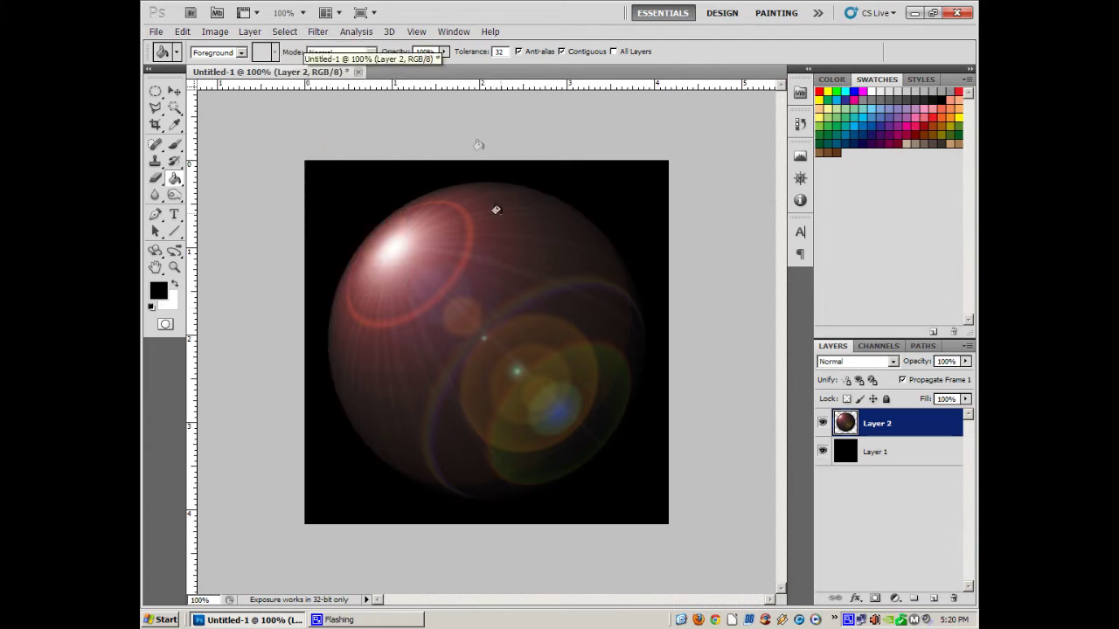
click(320, 33)
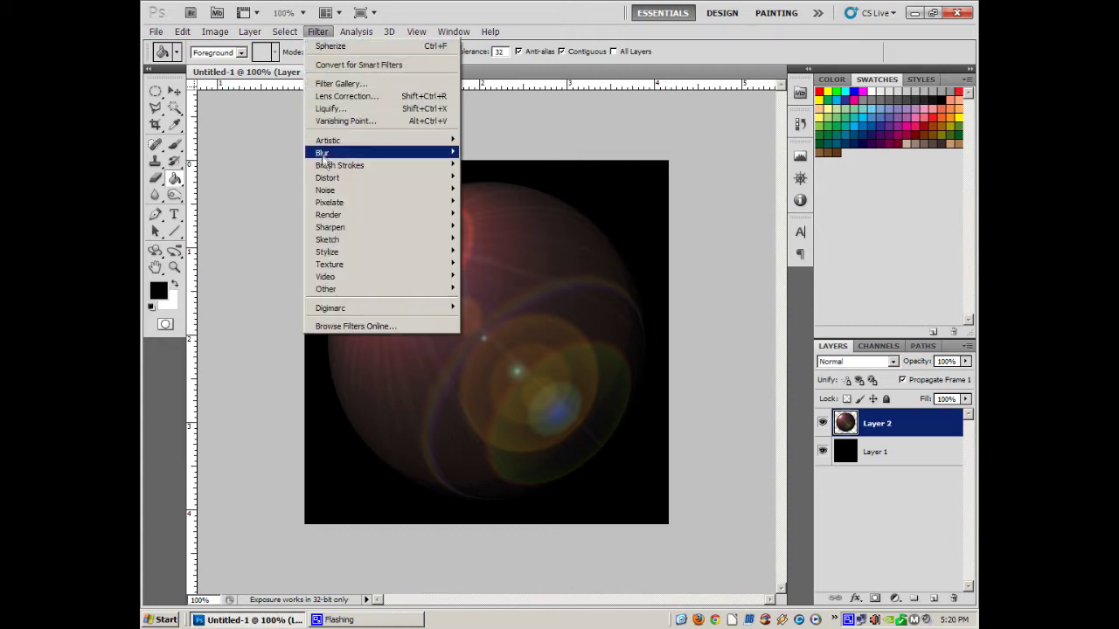
mouse_move(325, 155)
click(491, 201)
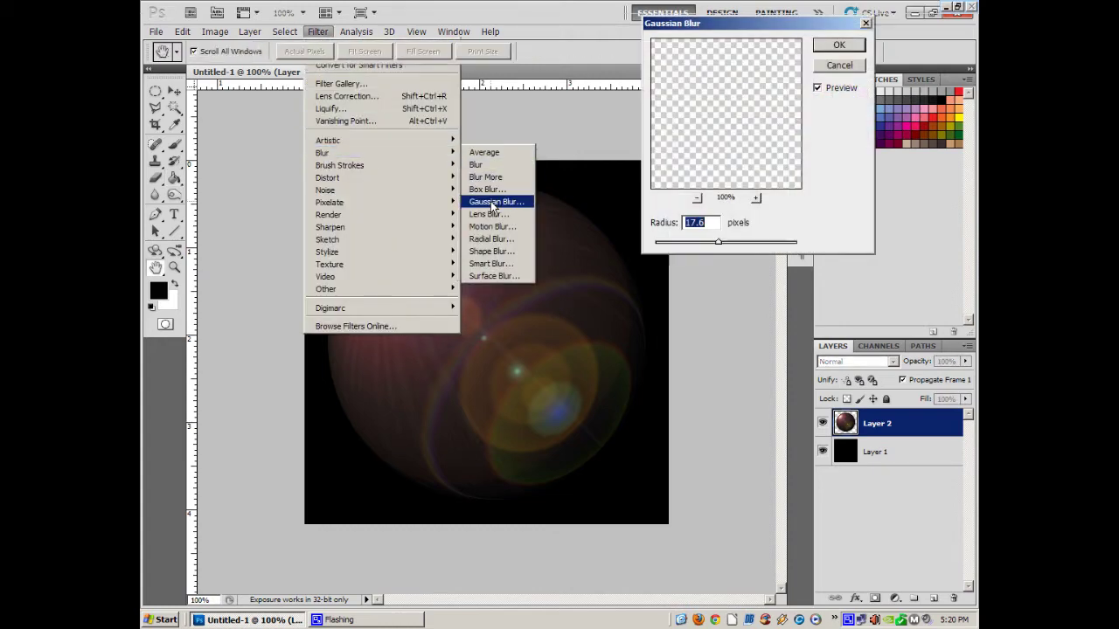
drag(720, 247, 725, 247)
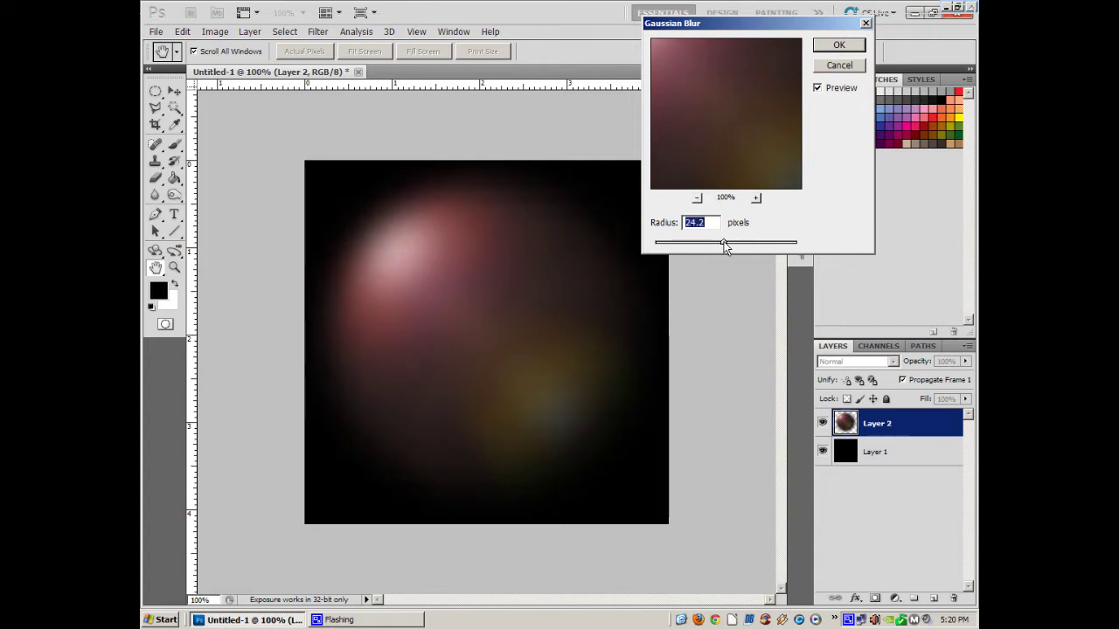
click(854, 44)
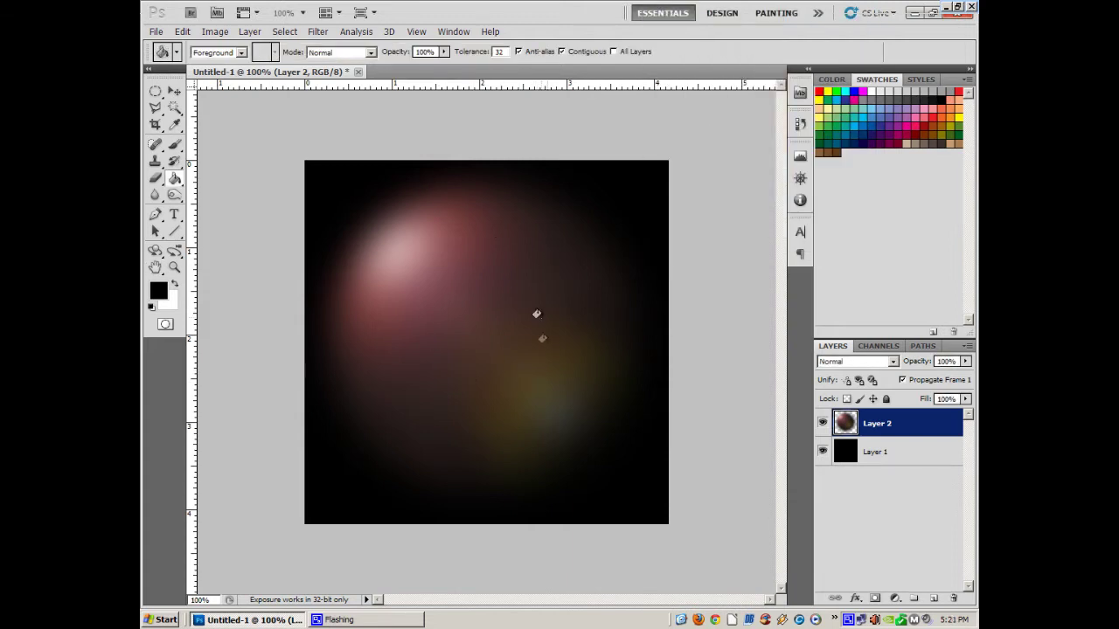
Step: Reselect the circle, invert the selection to clear the blurred overflow outside the sphere, and deselect
click(287, 32)
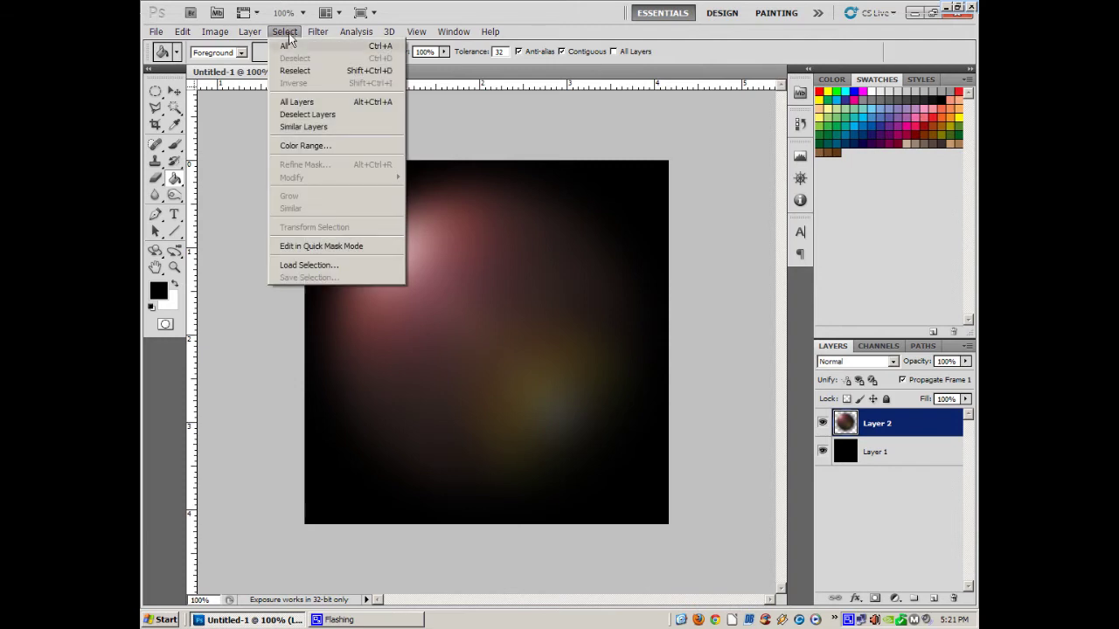
click(301, 71)
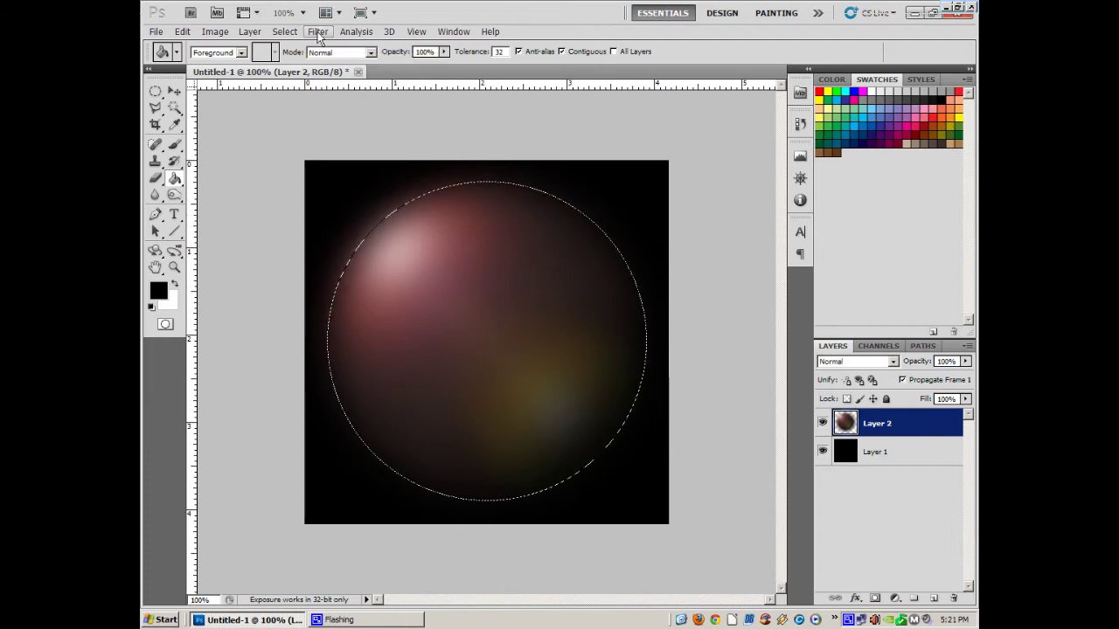
click(288, 32)
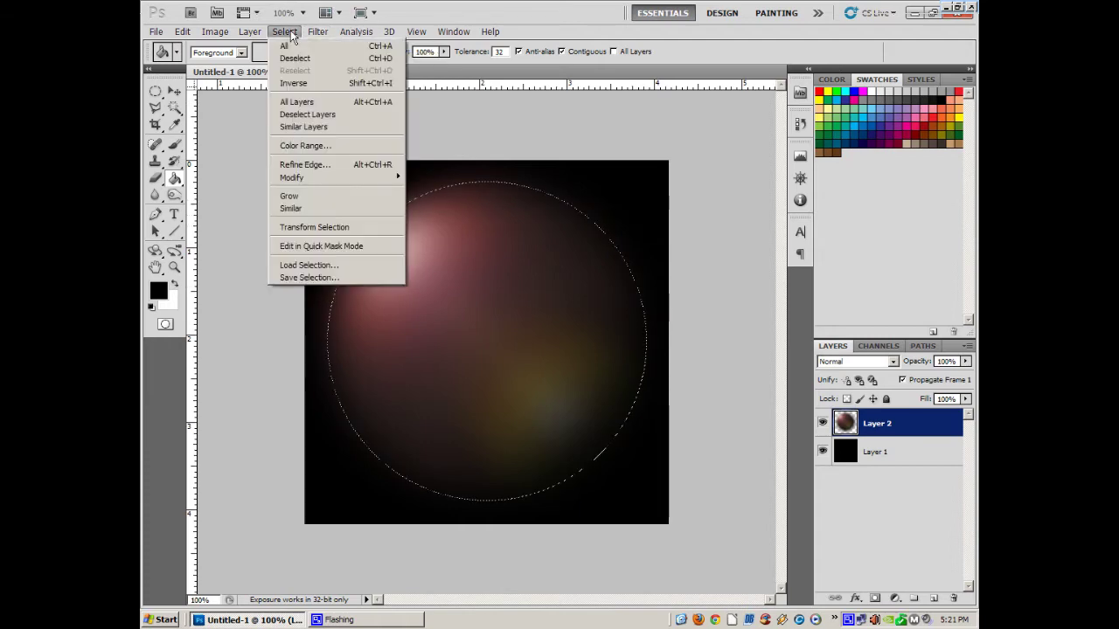
click(292, 84)
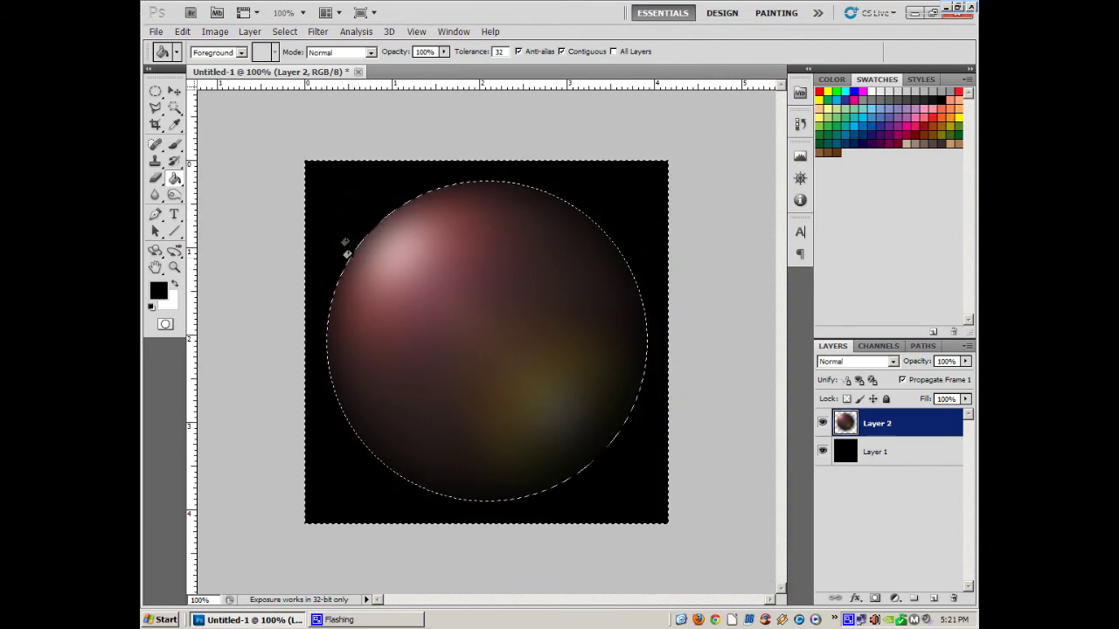
click(285, 32)
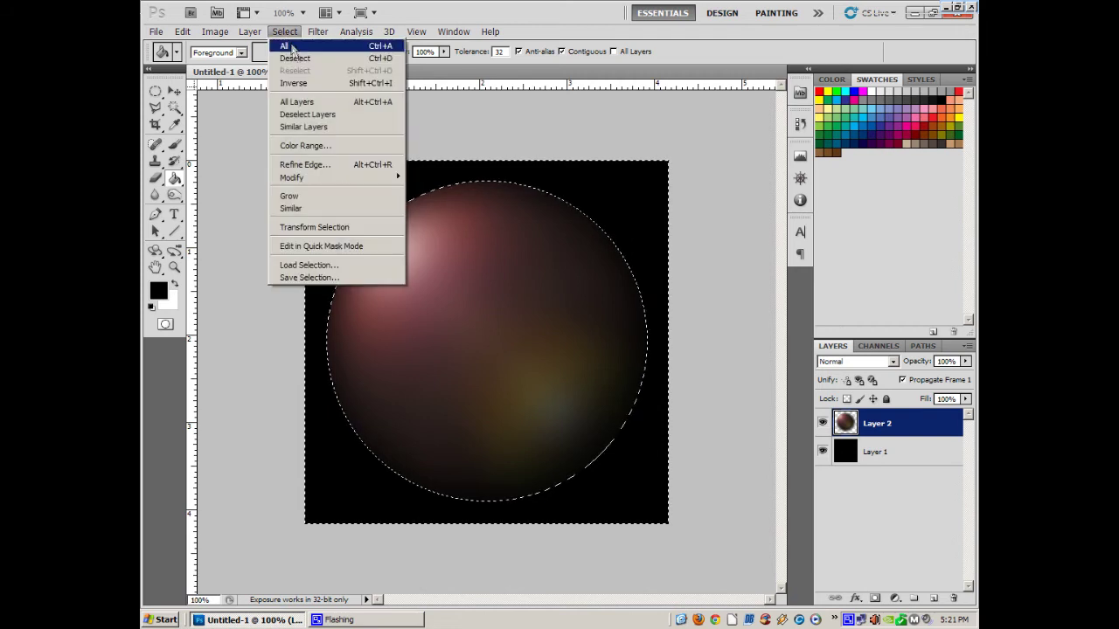
click(297, 56)
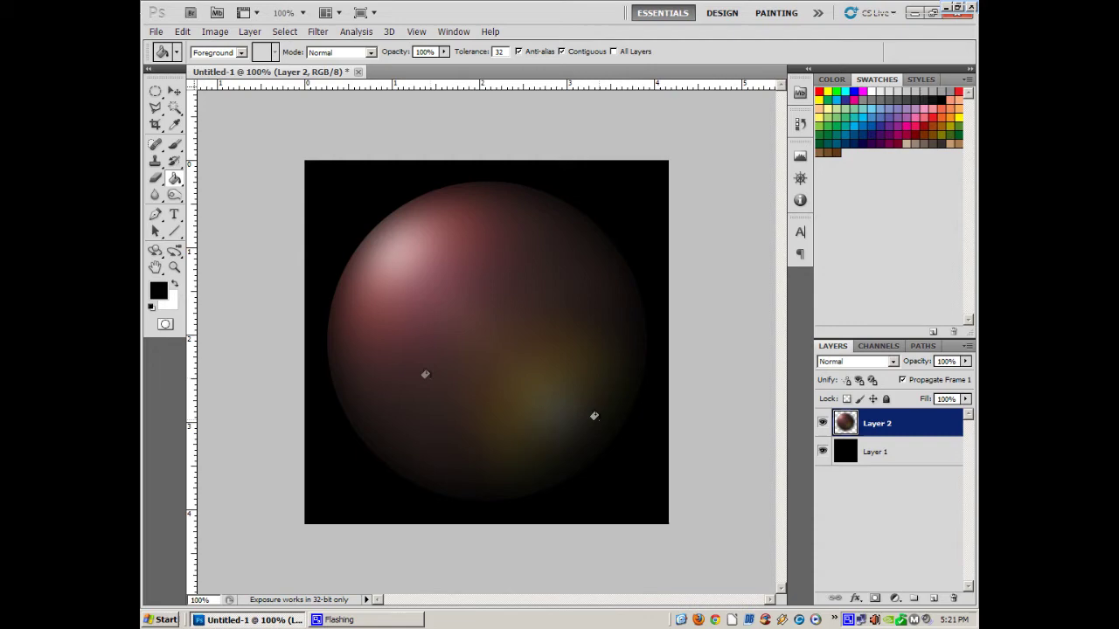
Step: Merge the visible layers and desaturate the merged sphere image
click(967, 347)
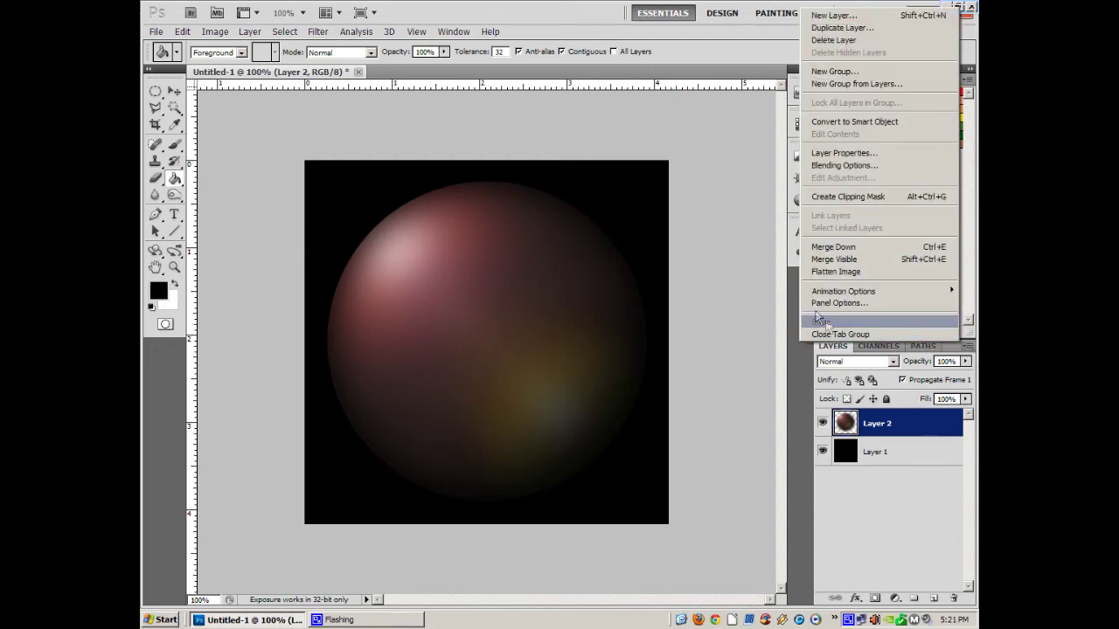
click(822, 259)
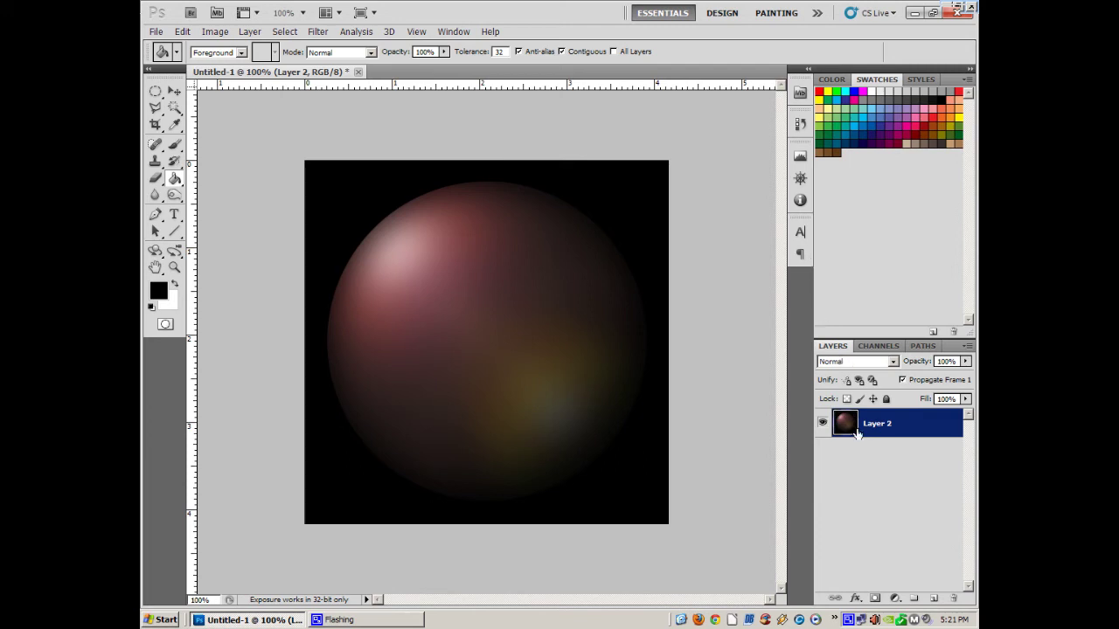
click(212, 33)
mouse_move(225, 68)
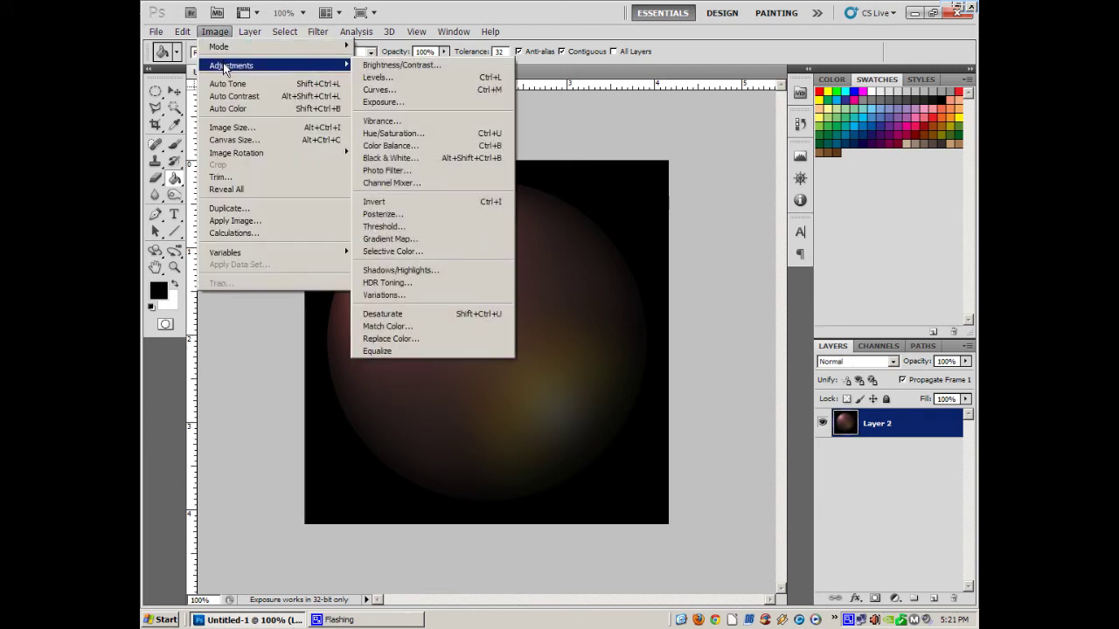
click(378, 315)
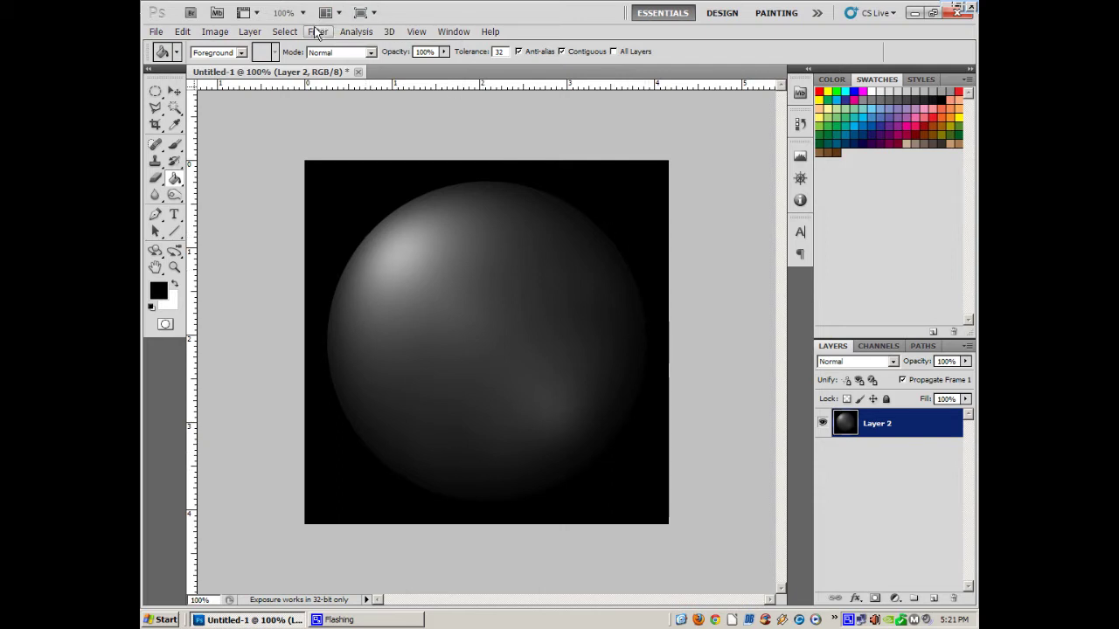
Step: Reselect the area outside the sphere and make white the foreground color
click(286, 32)
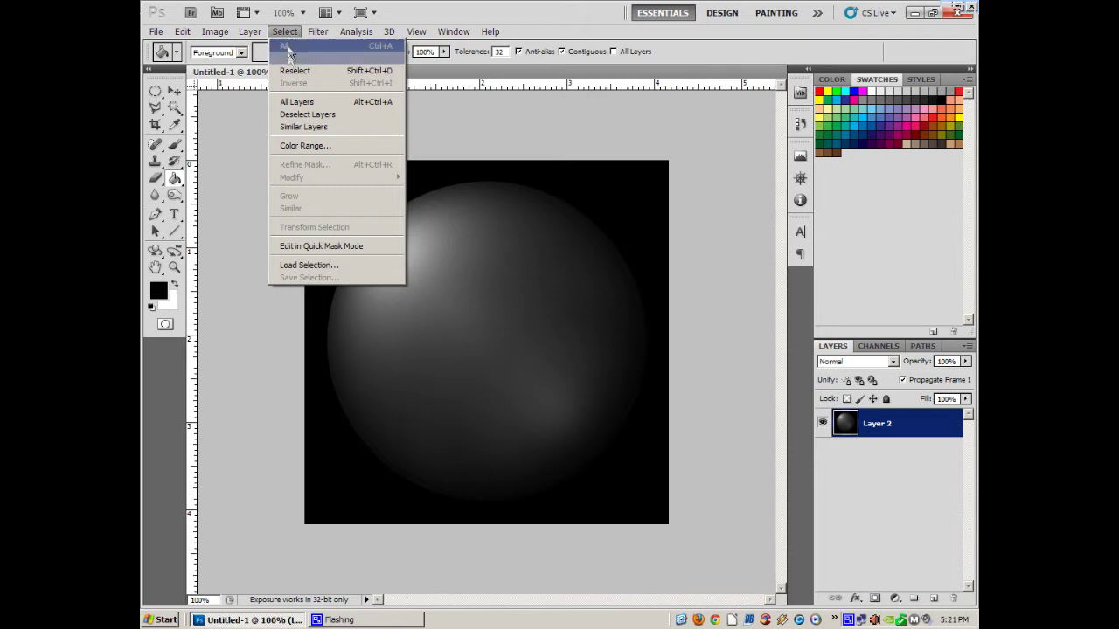
click(287, 70)
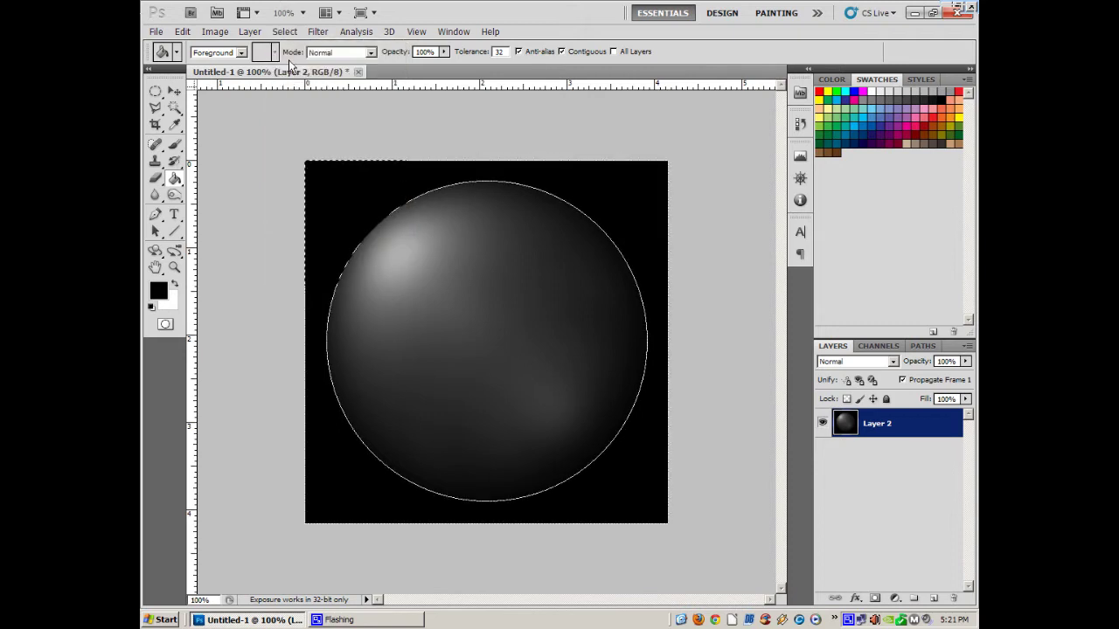
click(183, 33)
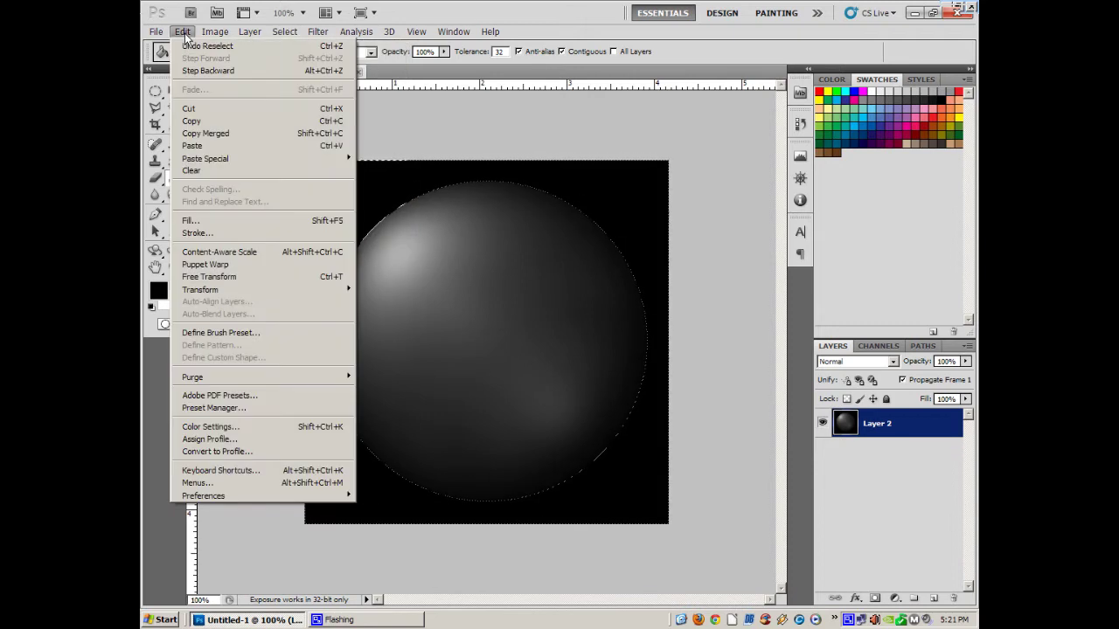
click(188, 44)
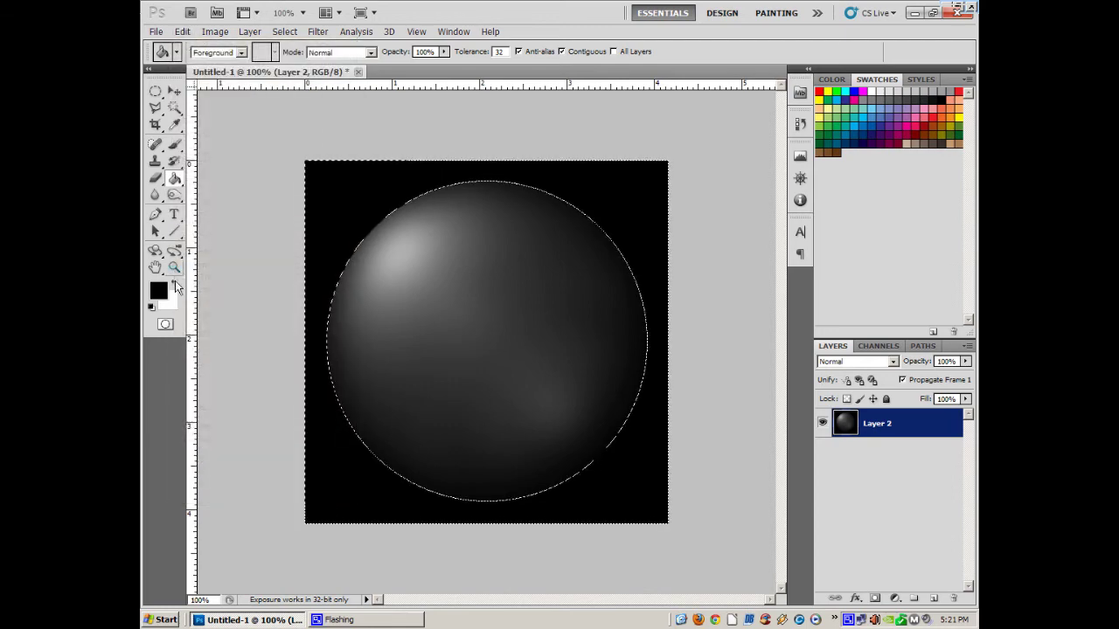
click(175, 285)
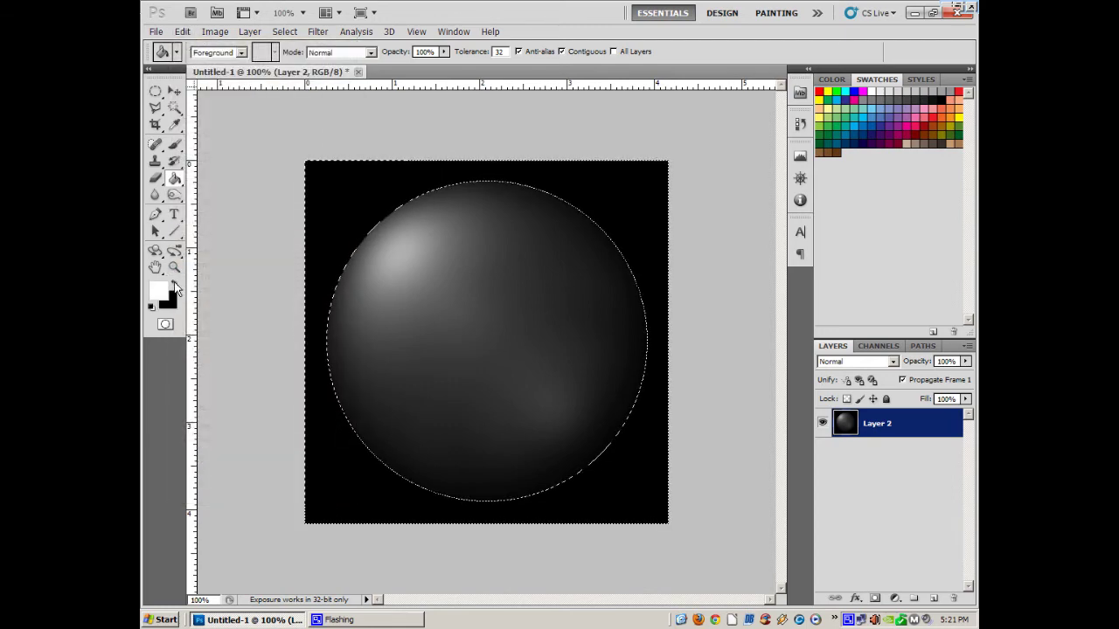
Step: Stroke the selection edge with a 1 px white line, centered, in Normal mode at 45% opacity, and deselect
click(183, 33)
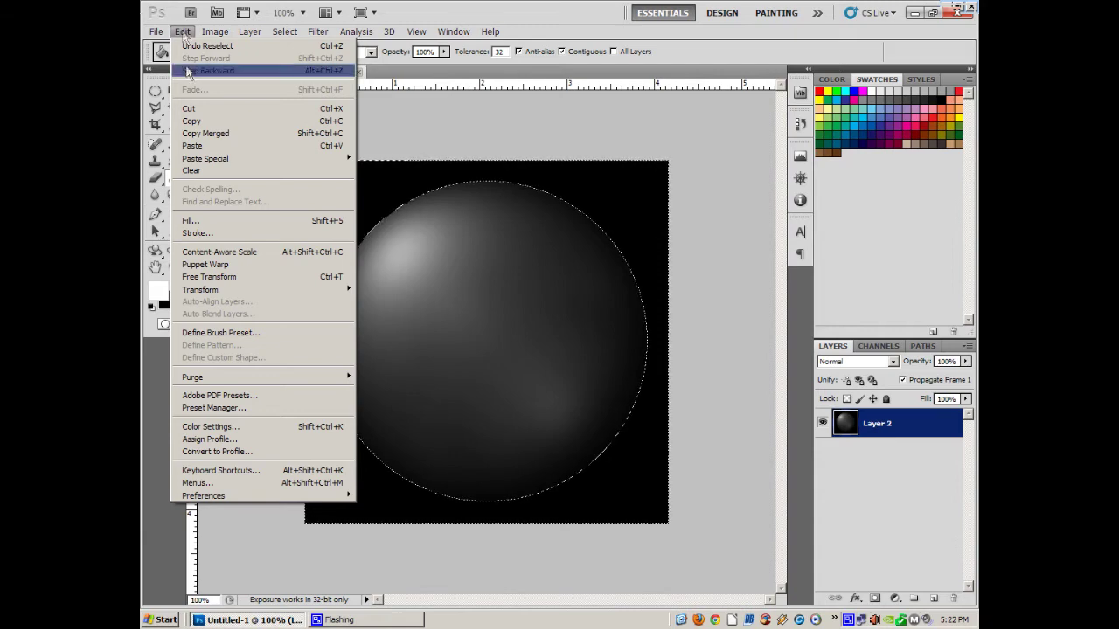
click(190, 233)
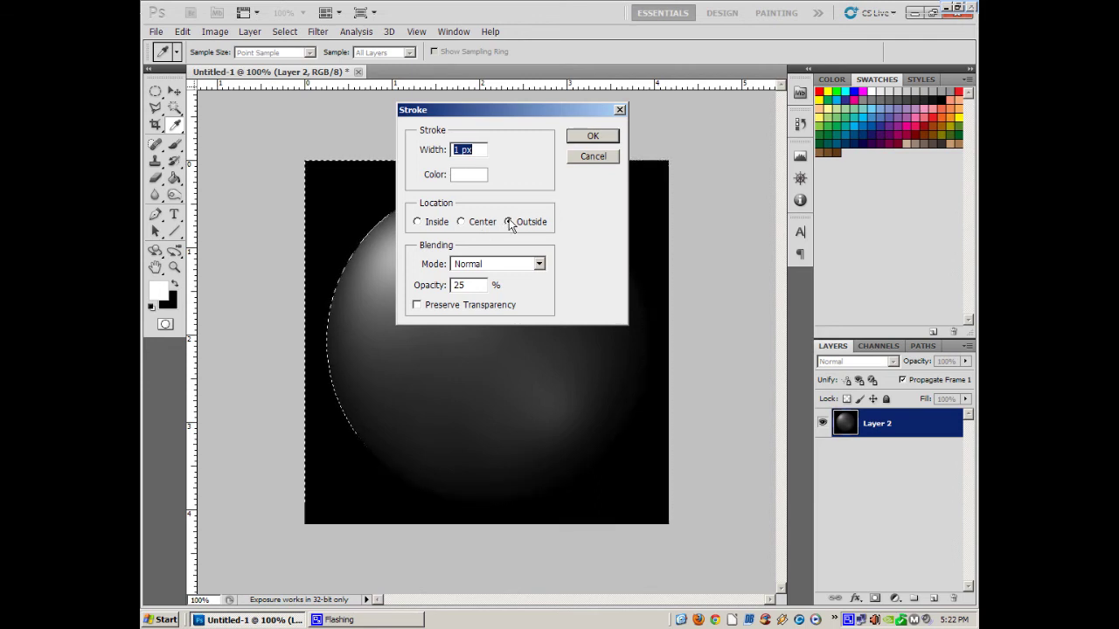
click(461, 222)
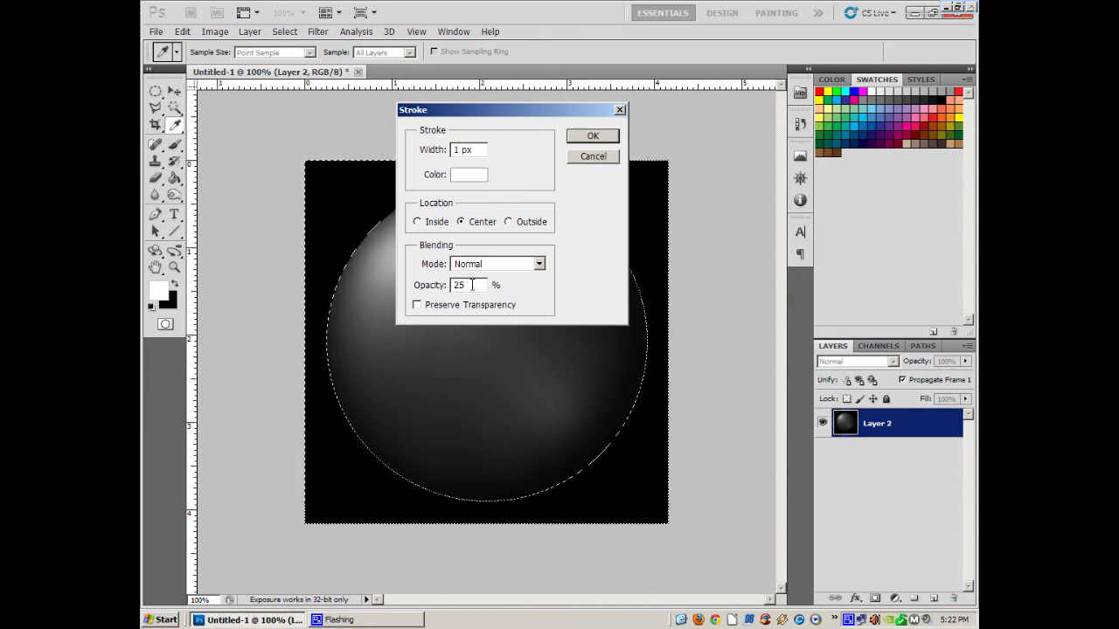
drag(472, 285, 424, 285)
text(45)
click(591, 136)
key(g)
click(284, 32)
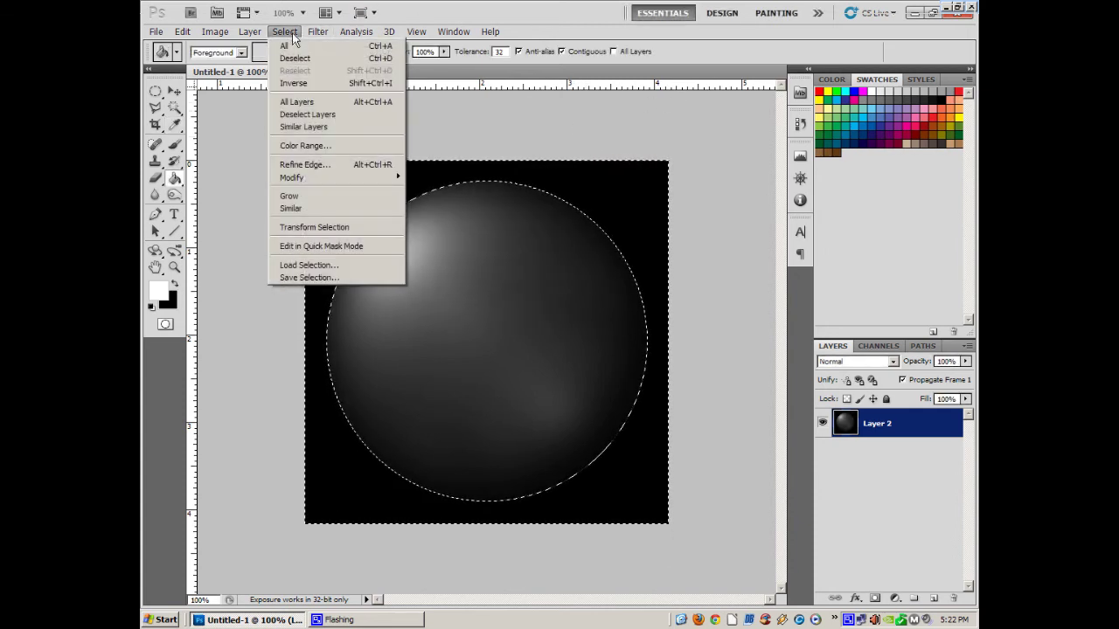
click(292, 58)
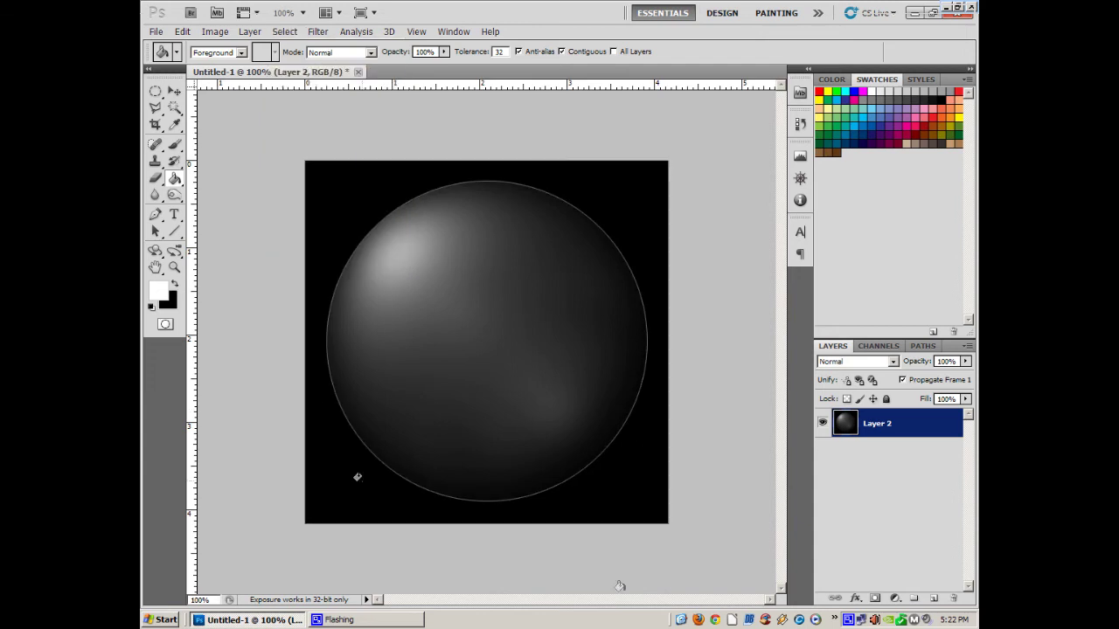
Step: Apply a Gaussian Blur with a 1.3 pixel radius to the outlined sphere
click(316, 33)
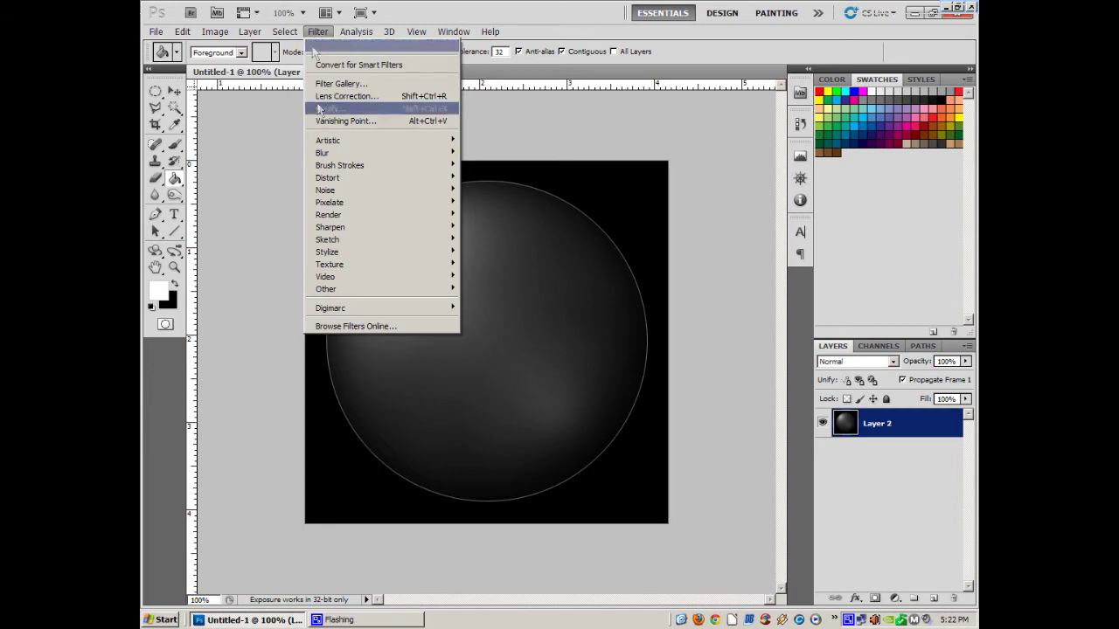
mouse_move(329, 160)
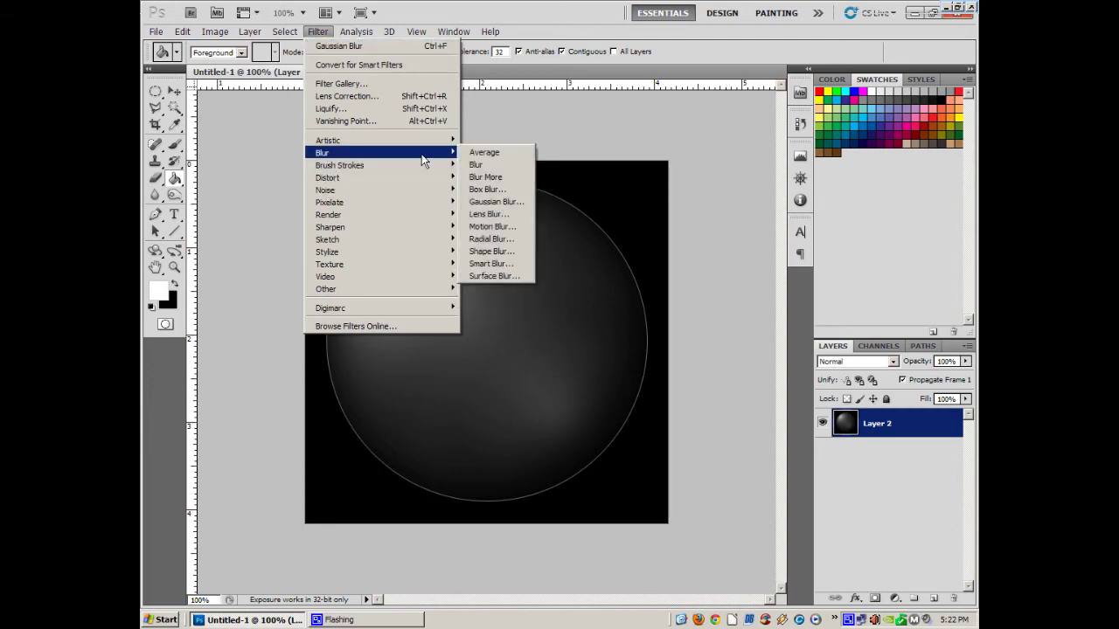
click(485, 203)
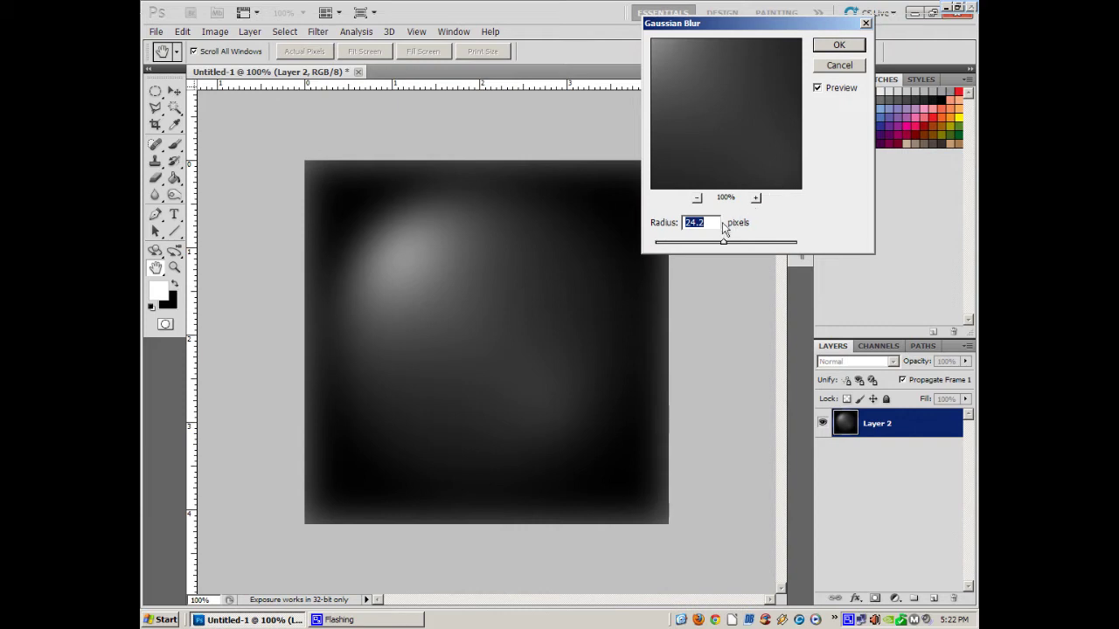
drag(729, 246, 665, 248)
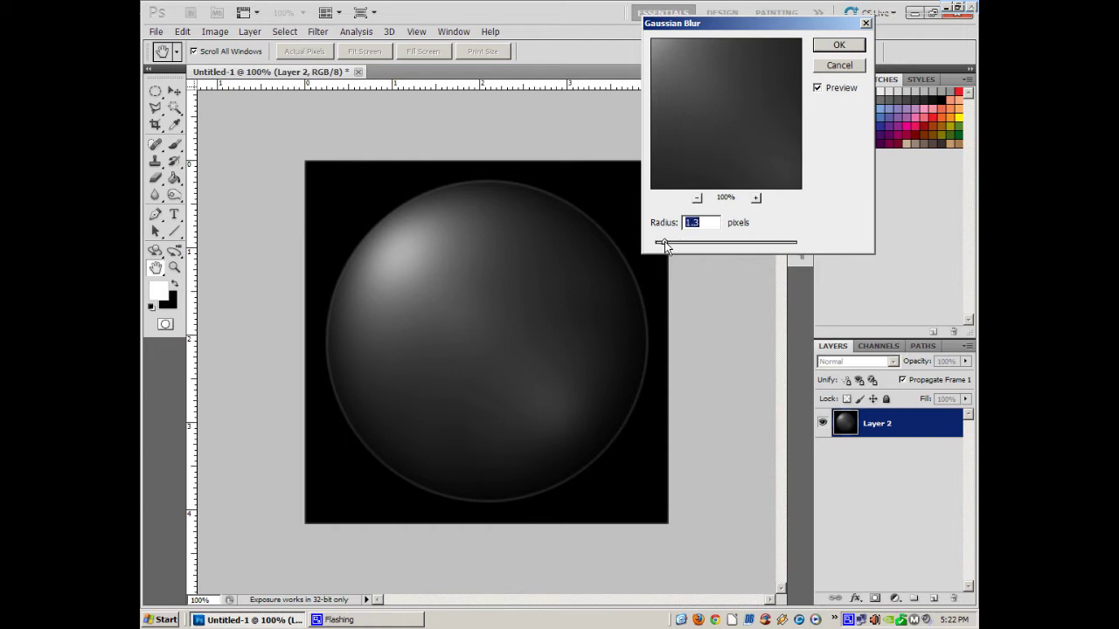
click(839, 47)
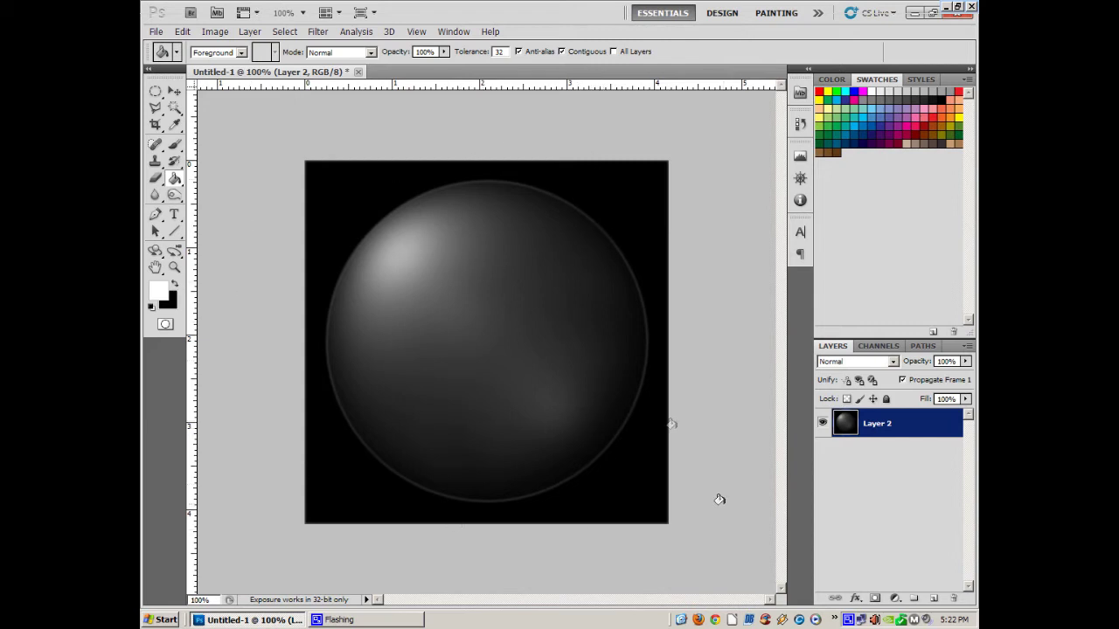
Step: Invert the tones of the sphere image
click(216, 32)
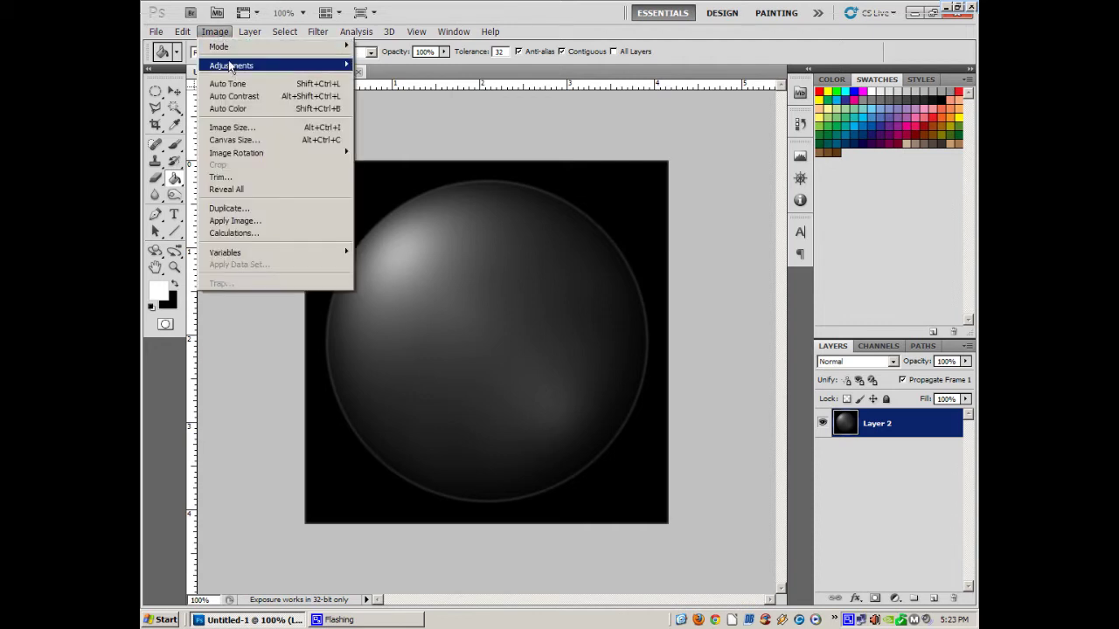
mouse_move(230, 65)
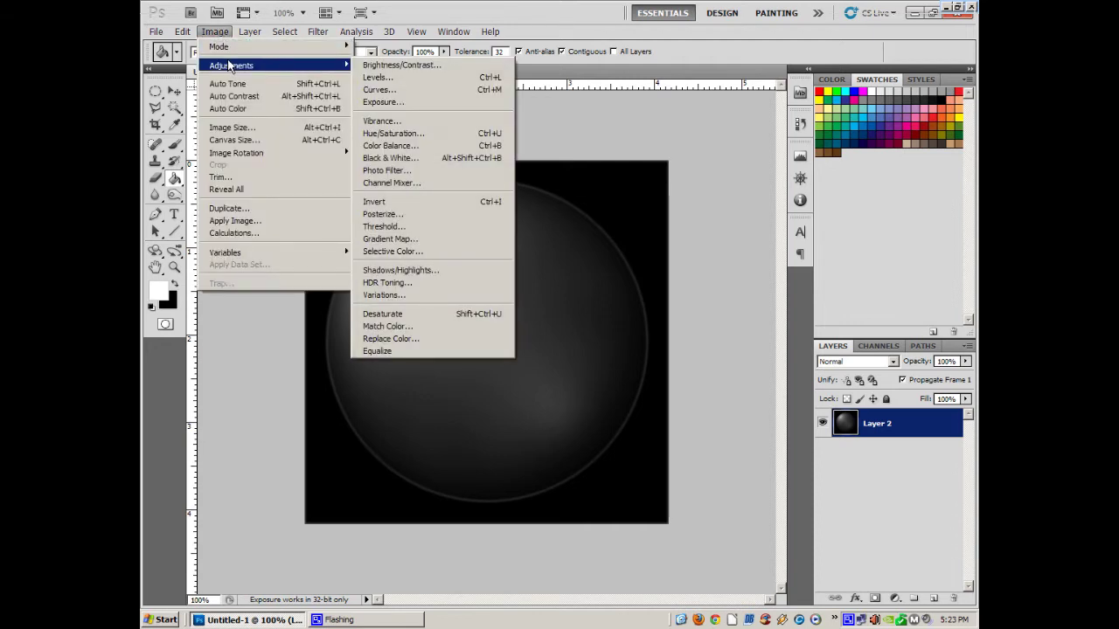
click(390, 202)
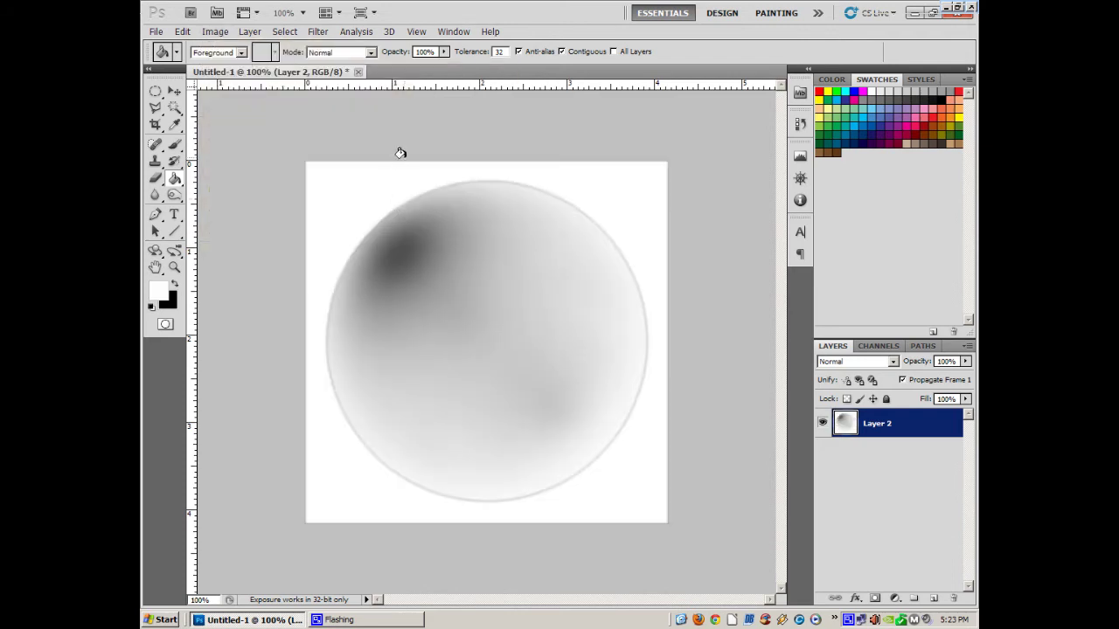
Step: Resize the image to 200 × 200 pixels with proportions constrained and Bicubic resampling
click(212, 32)
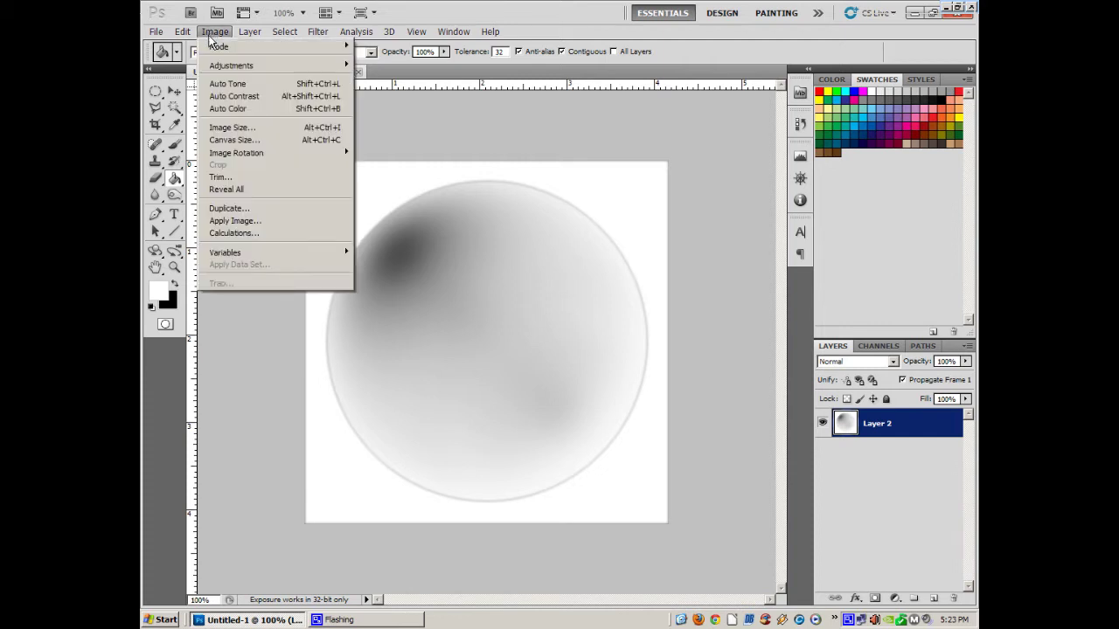
click(232, 129)
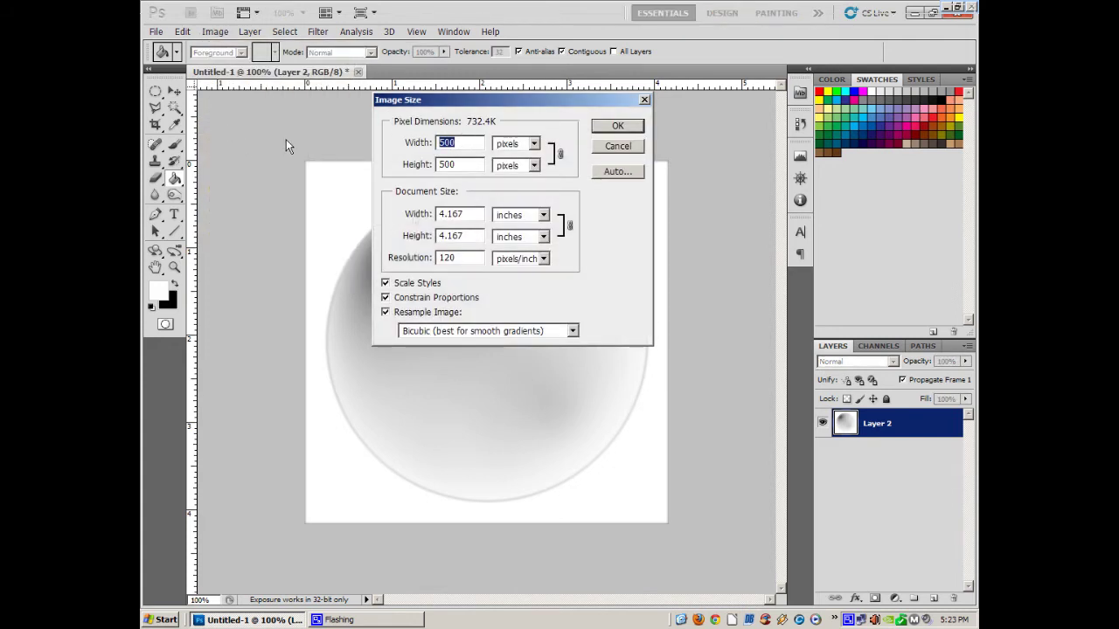
text(200)
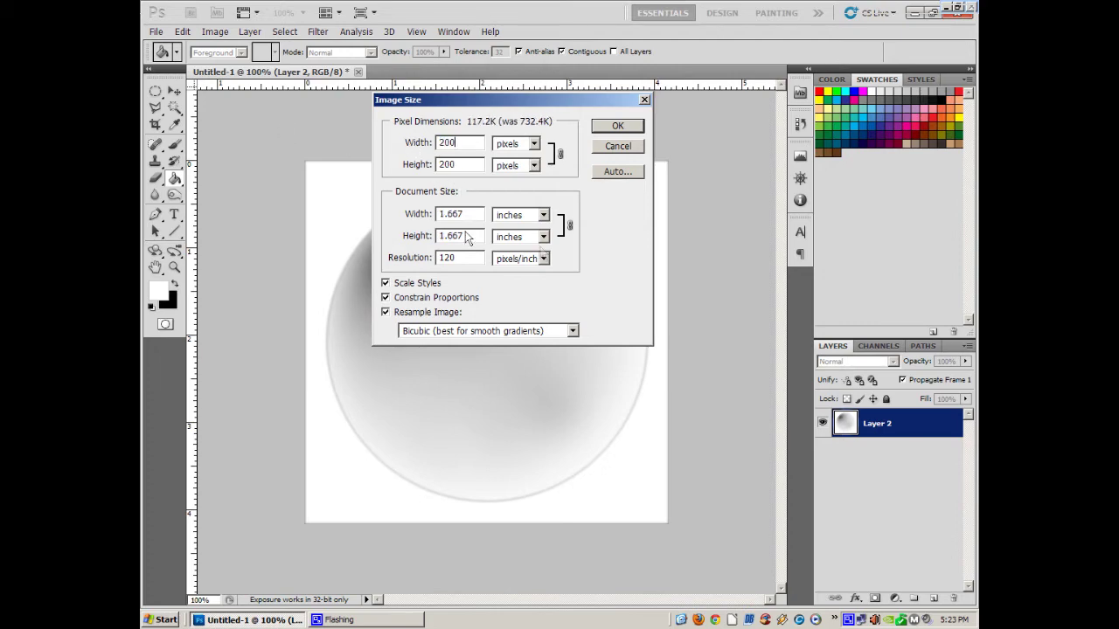
click(616, 127)
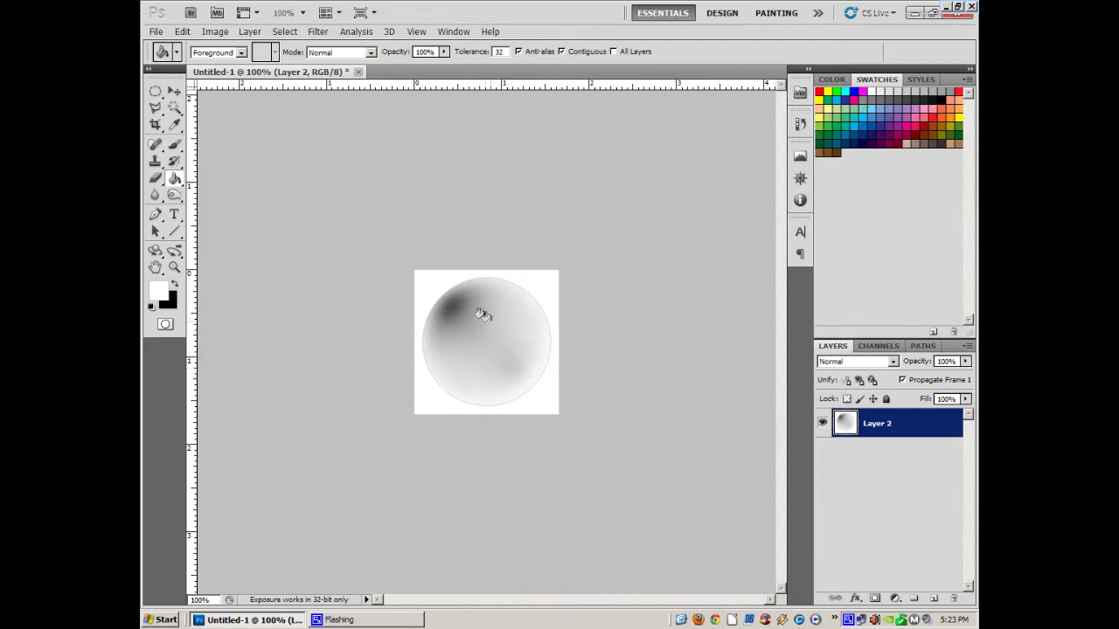
Step: Define the inverted sphere as a brush preset named "bubble 2"
click(182, 33)
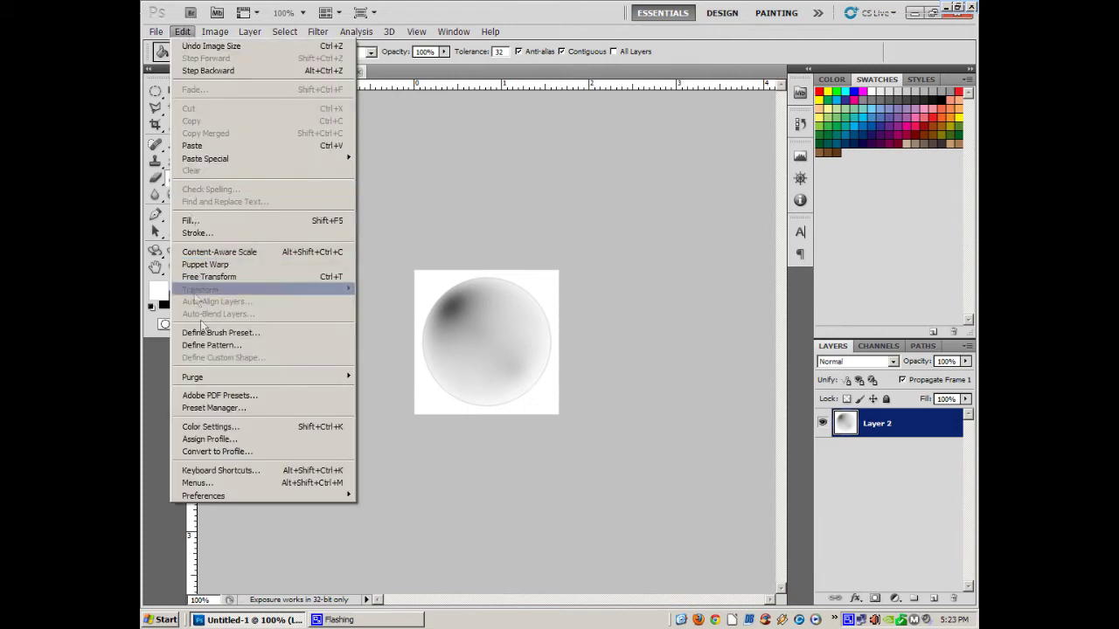
click(205, 333)
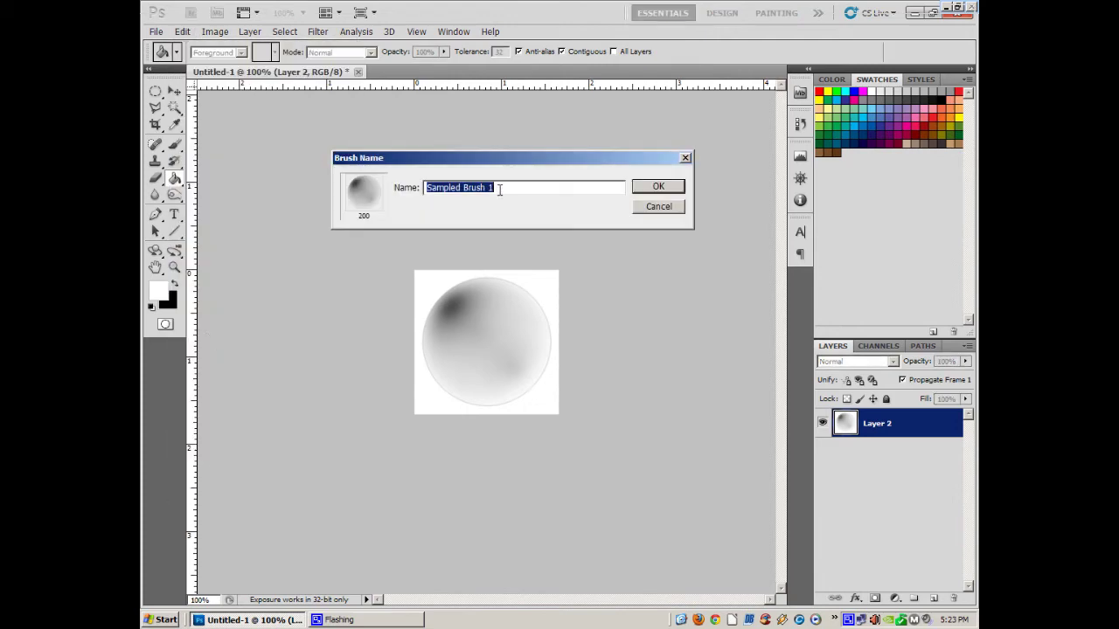
text(bubble 2)
click(654, 186)
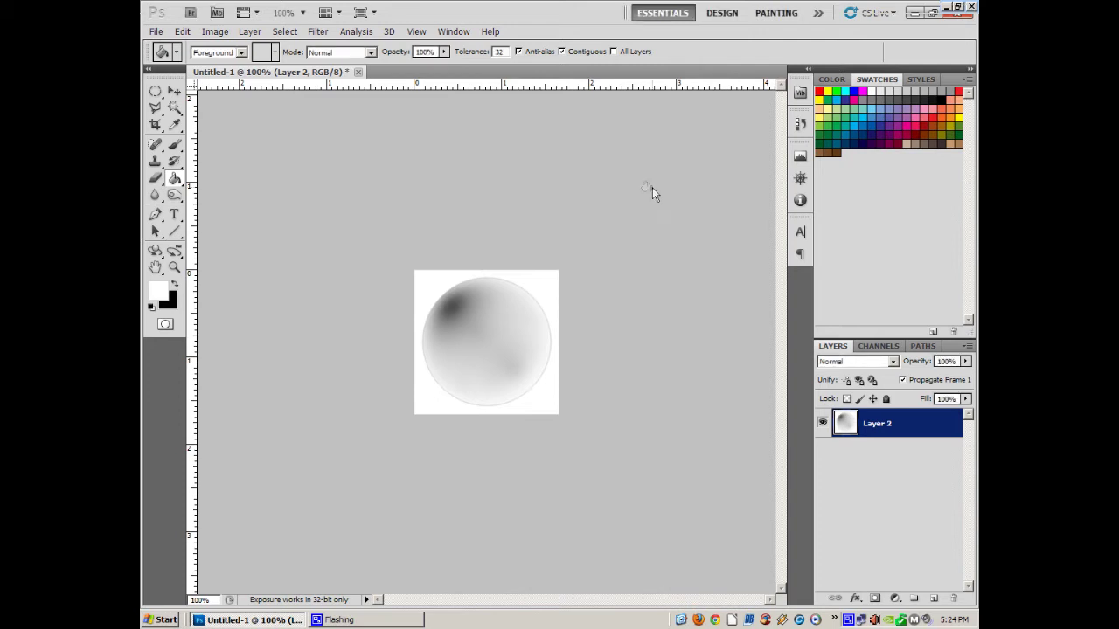
Step: Choose the new 200 px bubble preset as the tip of the Brush tool
click(175, 146)
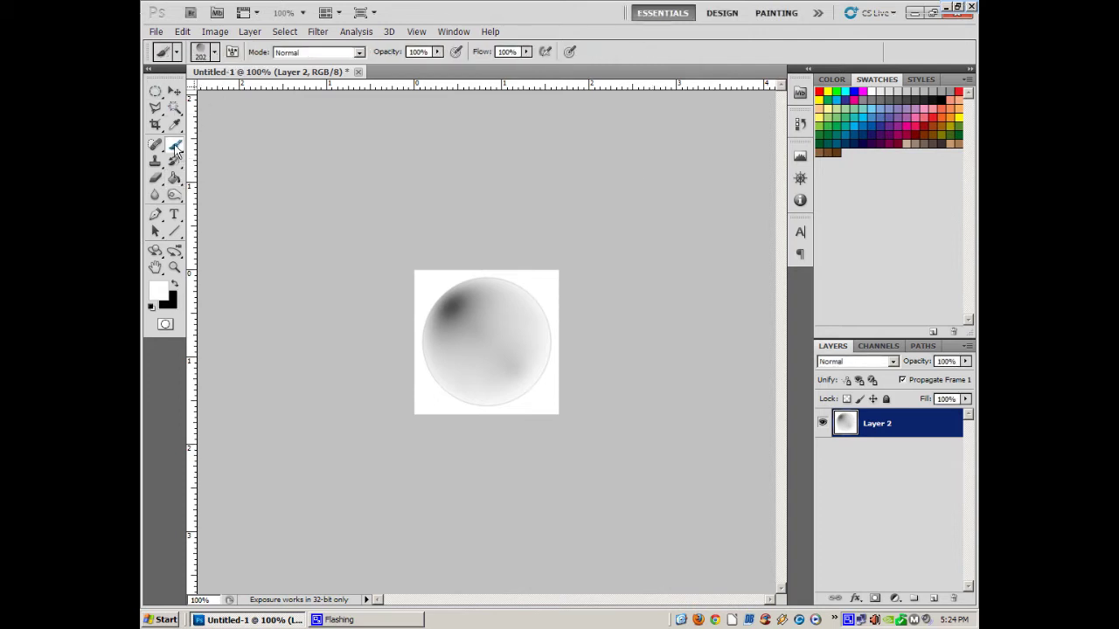
click(215, 52)
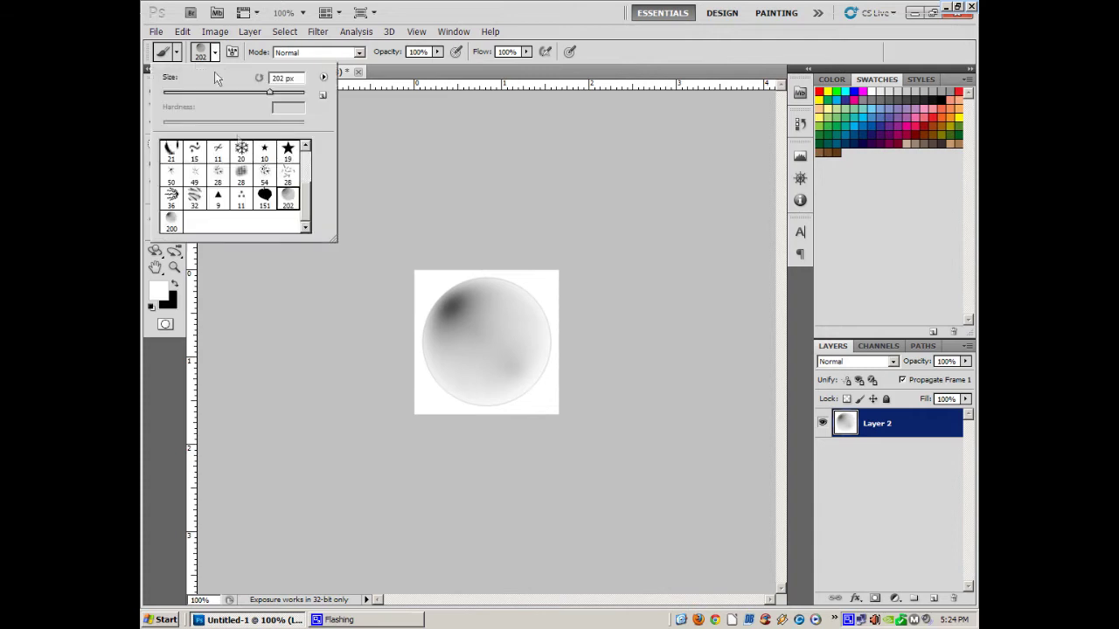
click(173, 223)
click(382, 78)
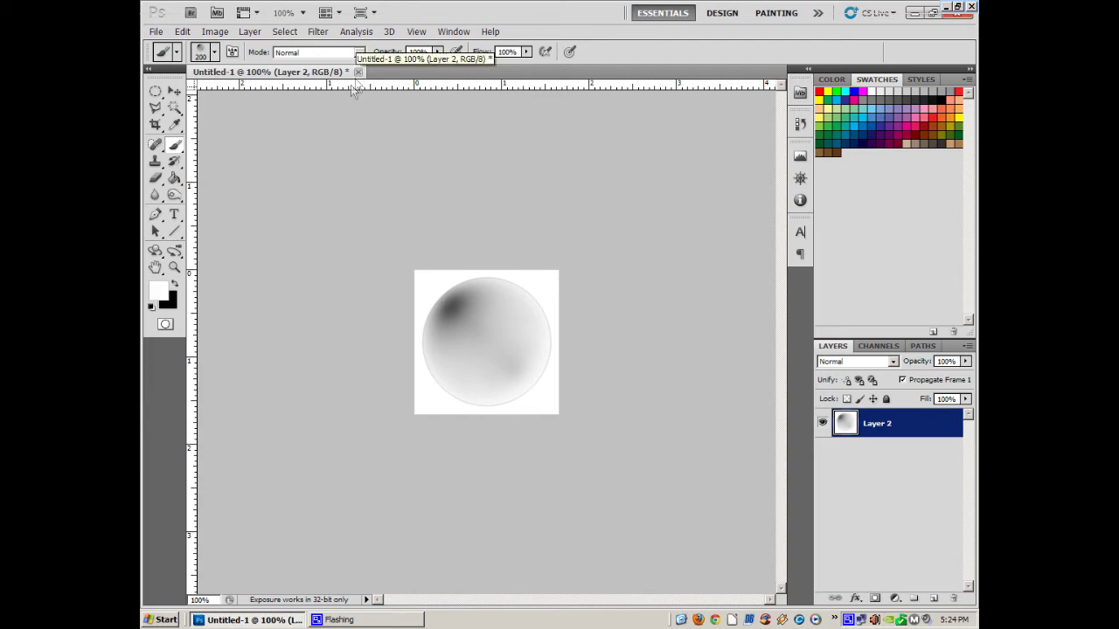
Step: Create a new 500 × 500 pixel RGB document at 120 pixels/inch with transparent background contents
click(155, 33)
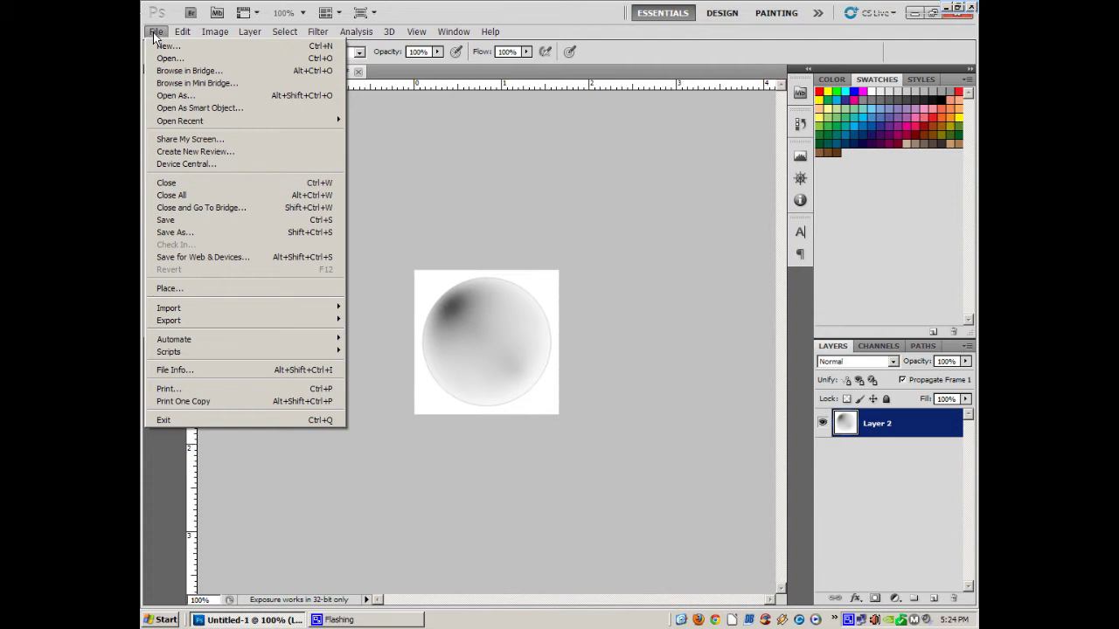
click(166, 47)
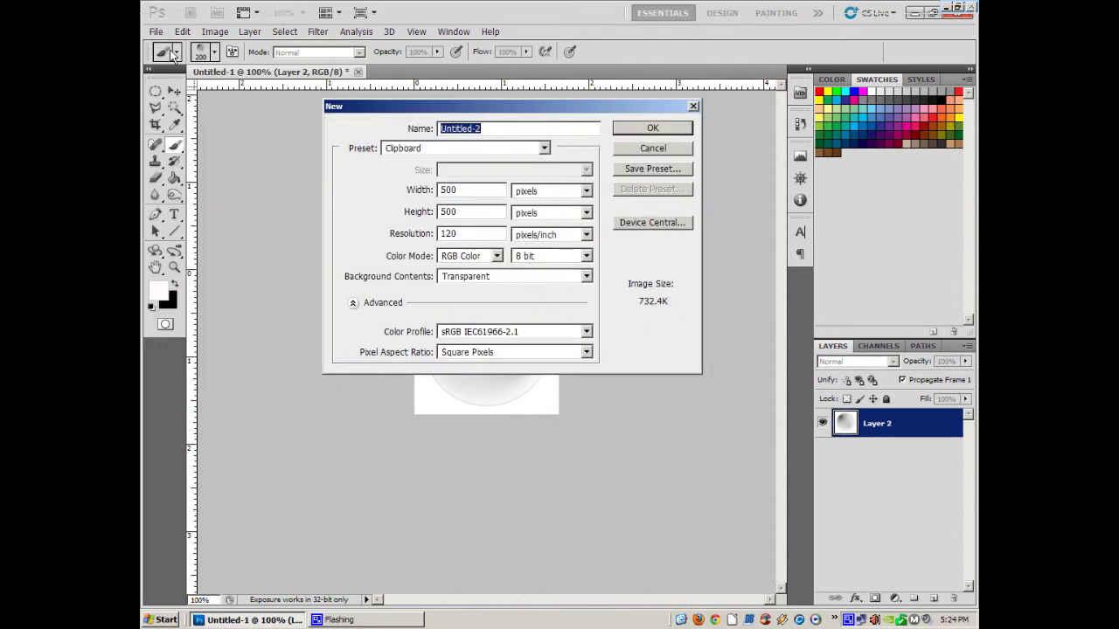
click(681, 129)
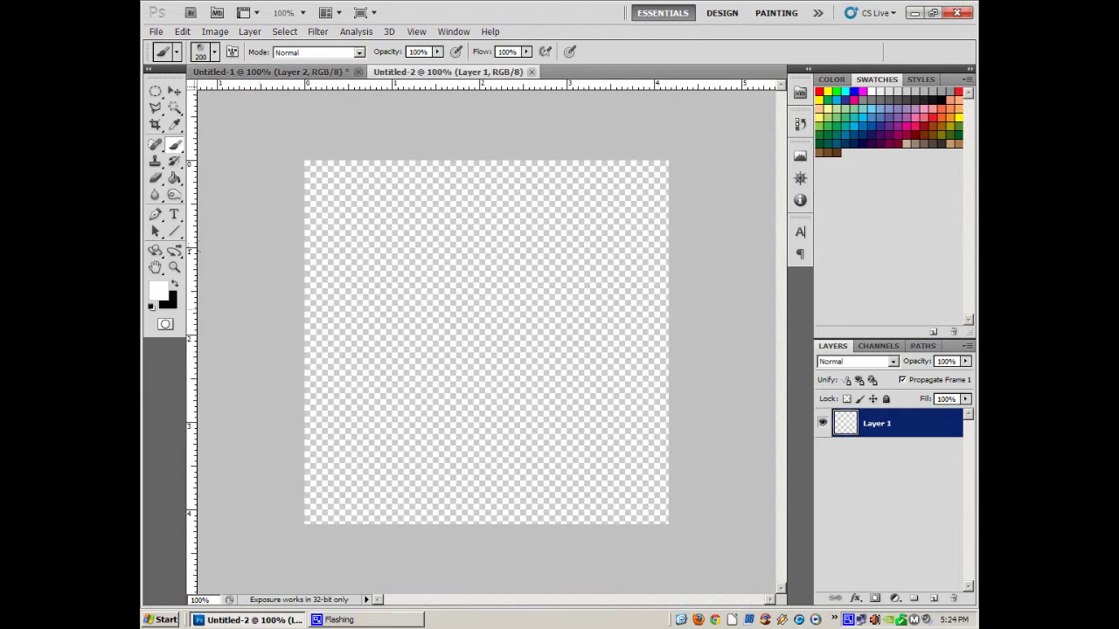
Step: Fill the new document's layer with black, and ready the Brush tool with white as the foreground color
click(174, 284)
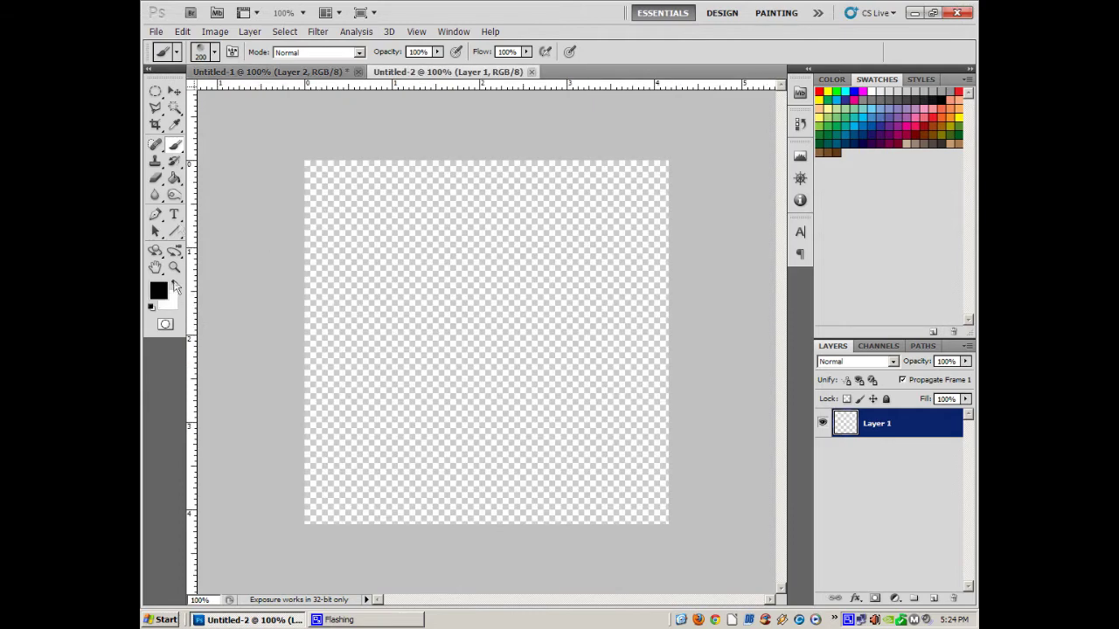
click(174, 178)
click(410, 237)
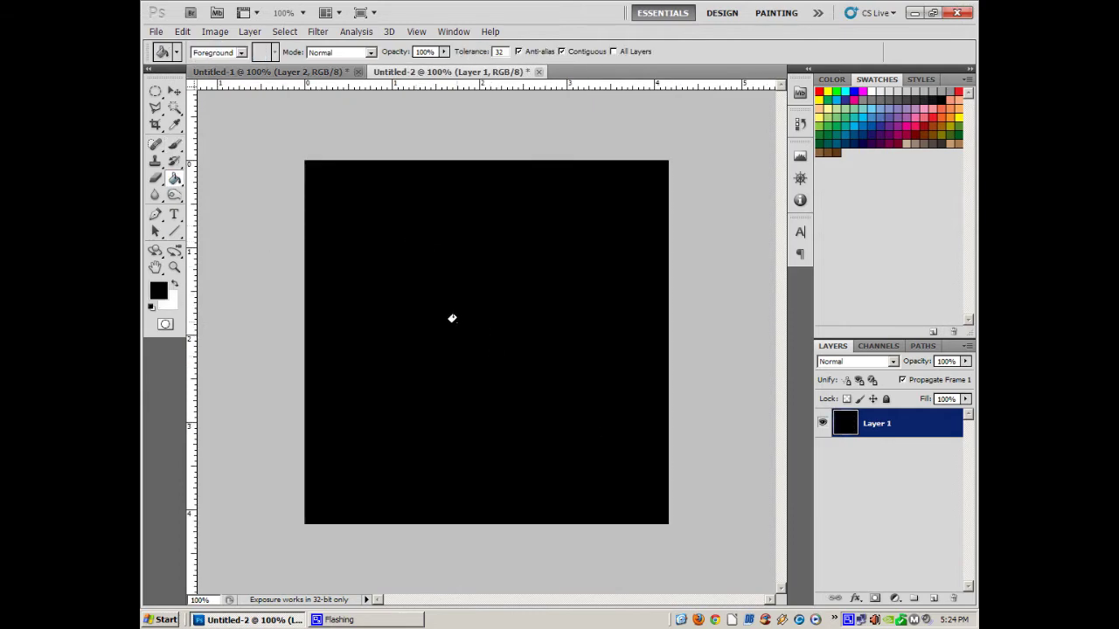
click(175, 283)
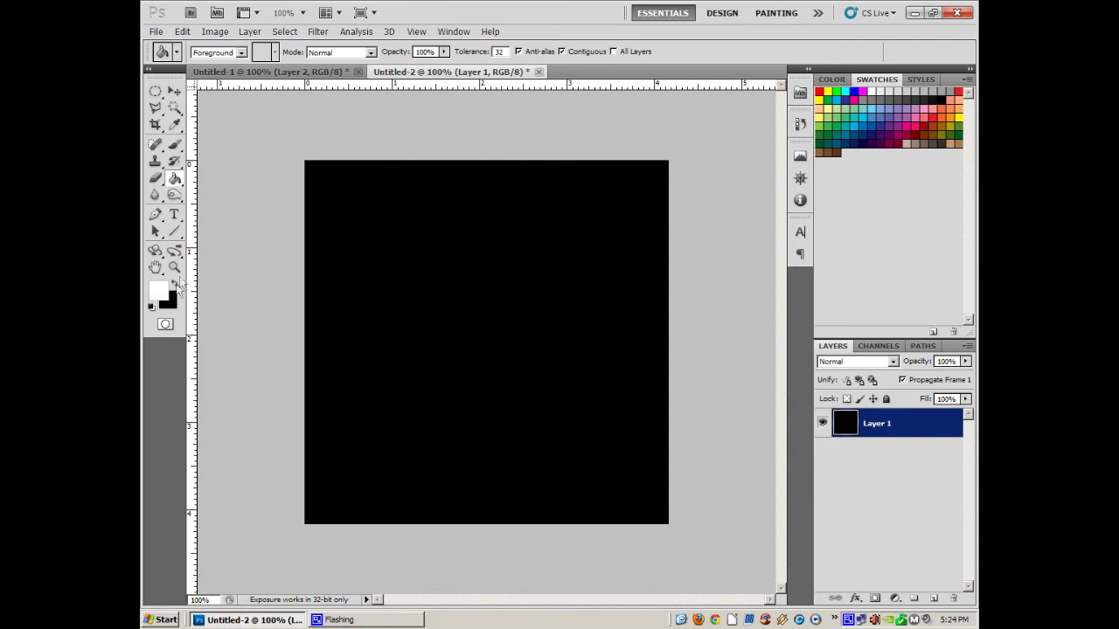
click(174, 146)
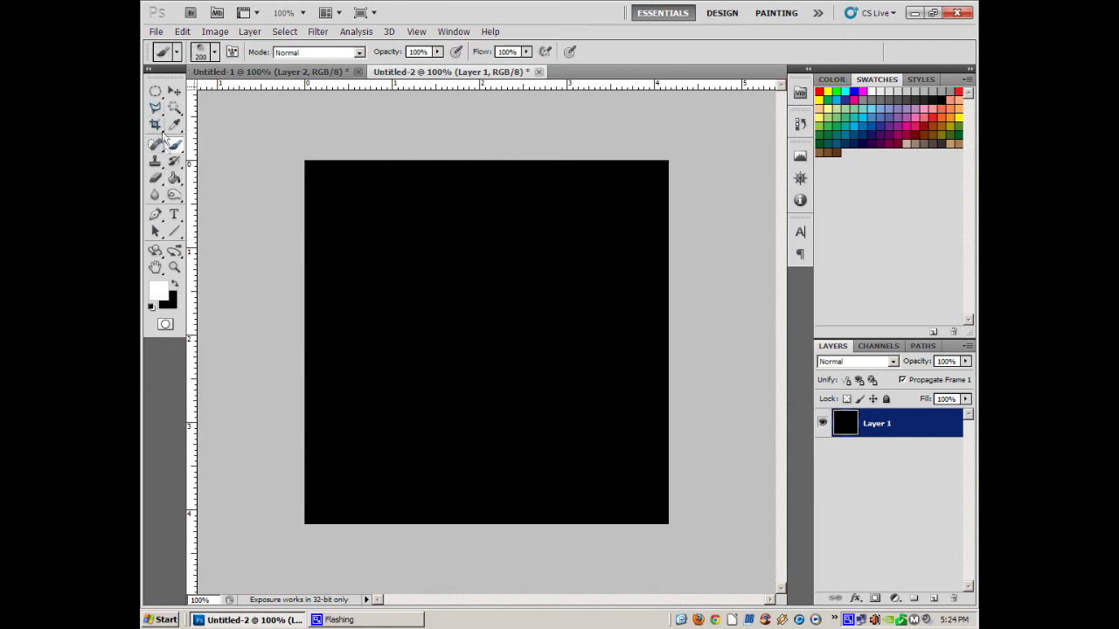
click(215, 52)
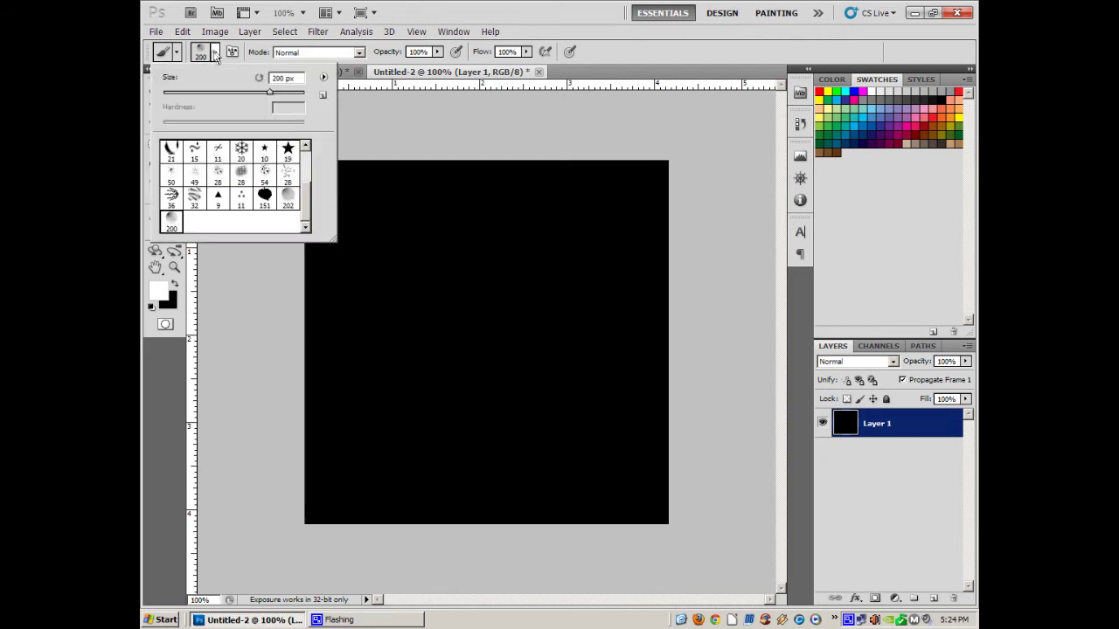
click(291, 200)
click(267, 203)
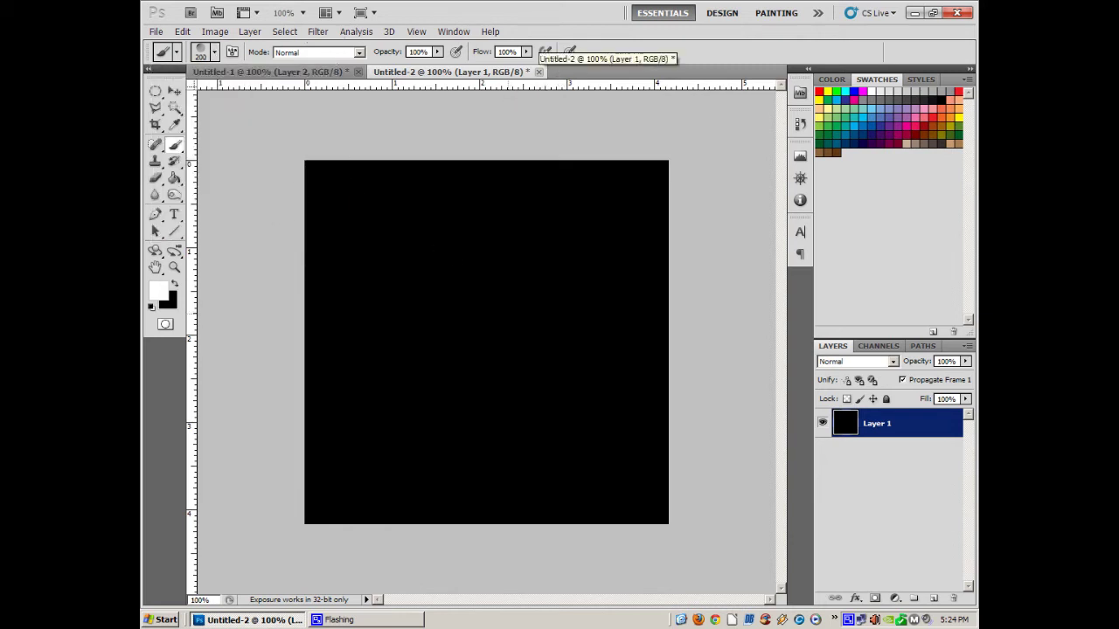
Step: Paint trial bubbles and an overlapping stroke with the 70 px bubble brush on a new layer, and delete that layer
click(933, 599)
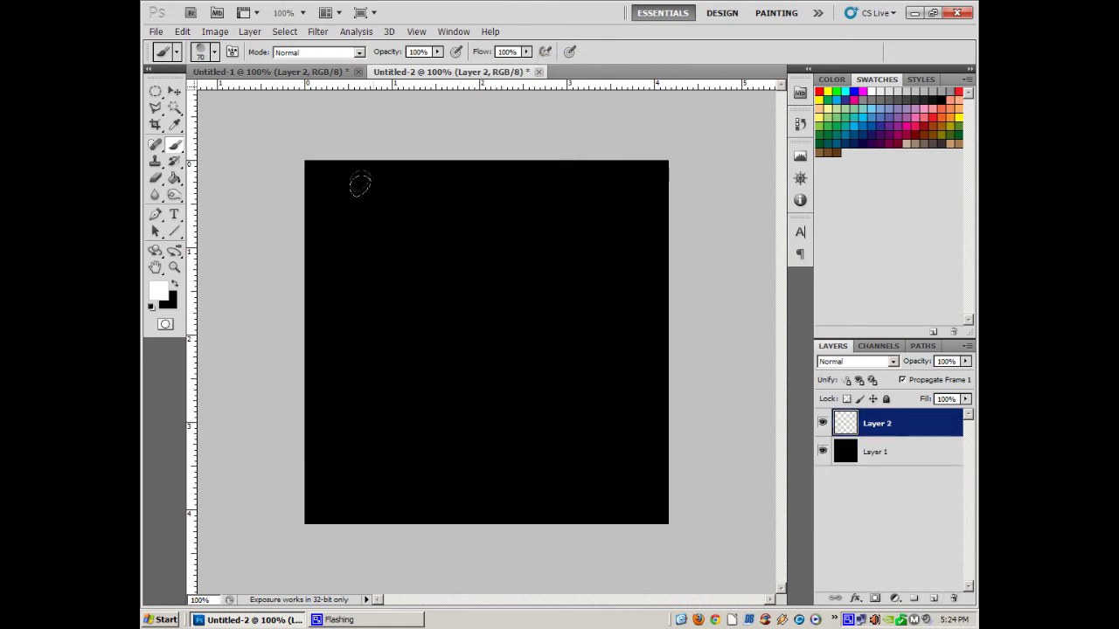
click(379, 223)
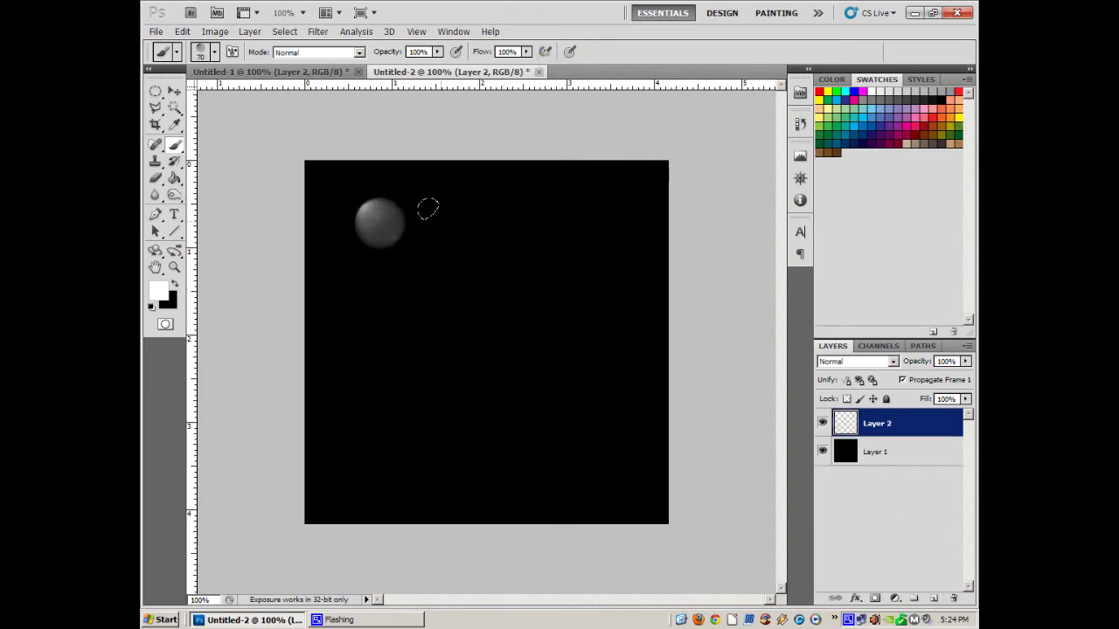
click(440, 222)
click(487, 222)
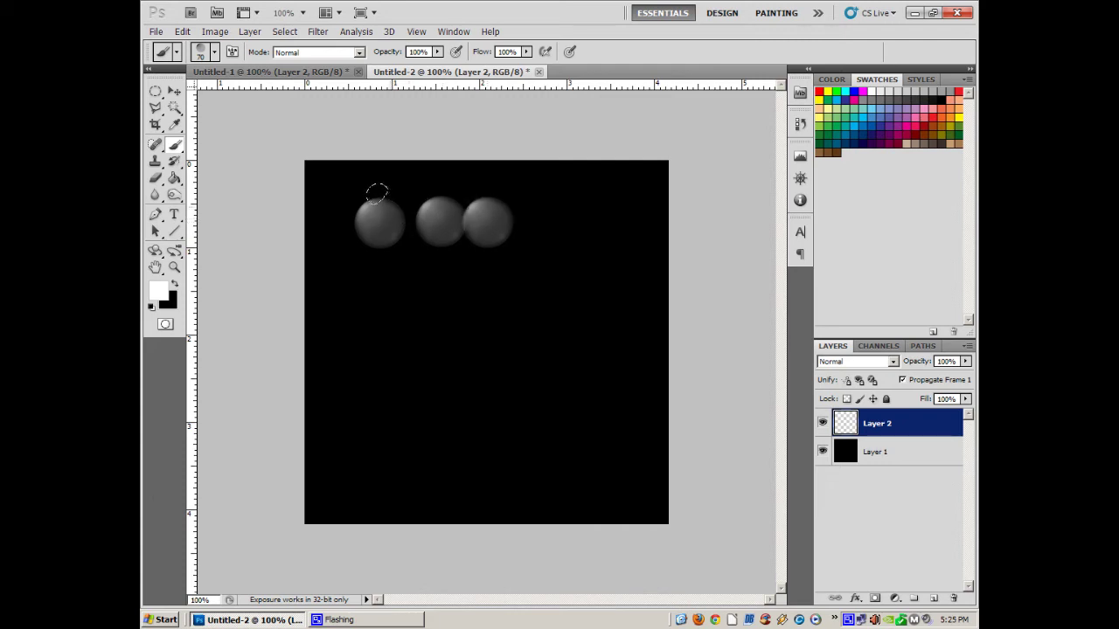
mouse_move(374, 194)
mouse_down()
mouse_move(416, 220)
mouse_move(455, 186)
mouse_move(508, 184)
mouse_move(518, 224)
mouse_move(489, 234)
mouse_move(422, 196)
mouse_move(389, 215)
mouse_move(401, 241)
mouse_move(438, 260)
mouse_up()
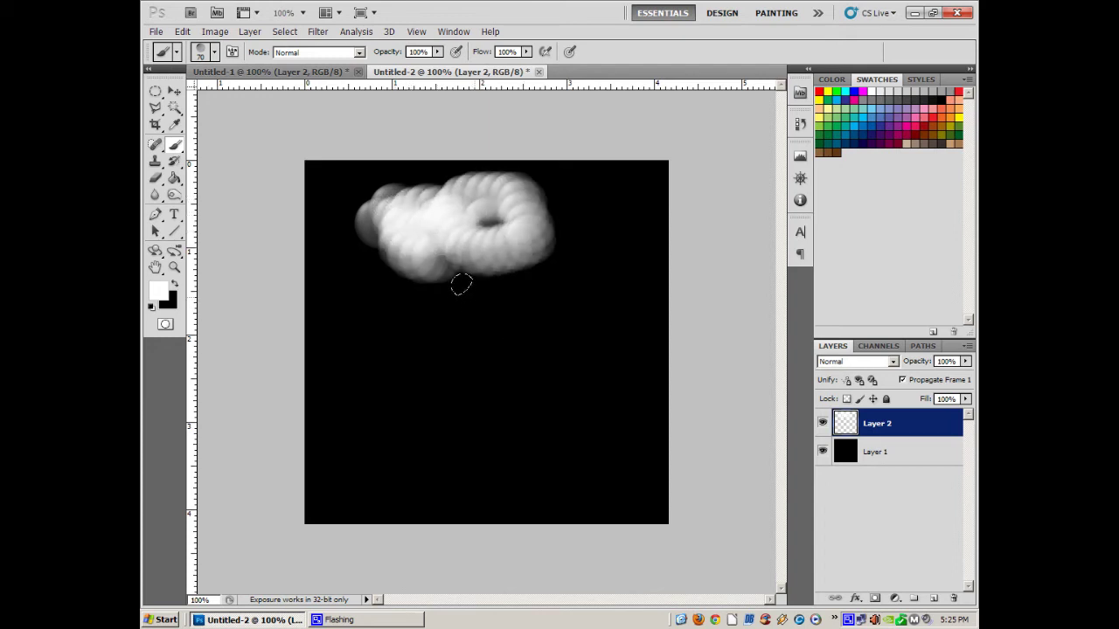
key(ctrl+e)
key(ctrl+BackSpace)
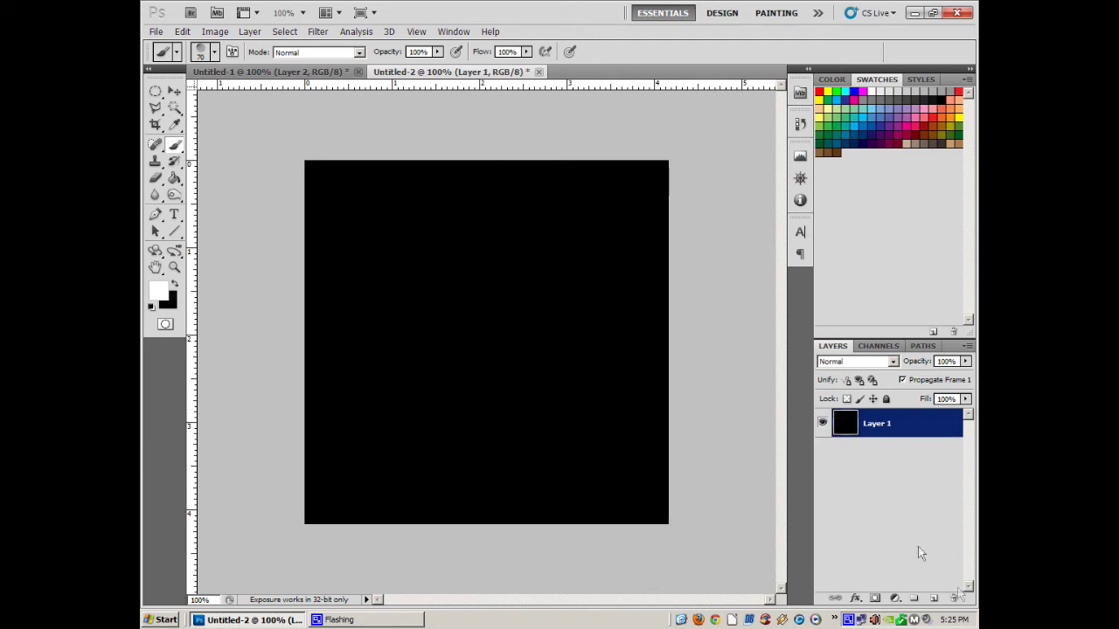
Step: Add a new layer, and enable Shape Dynamics with 100% size jitter, 2% minimum diameter, 0% angle and roundness jitter, and Flip X Jitter off
click(934, 597)
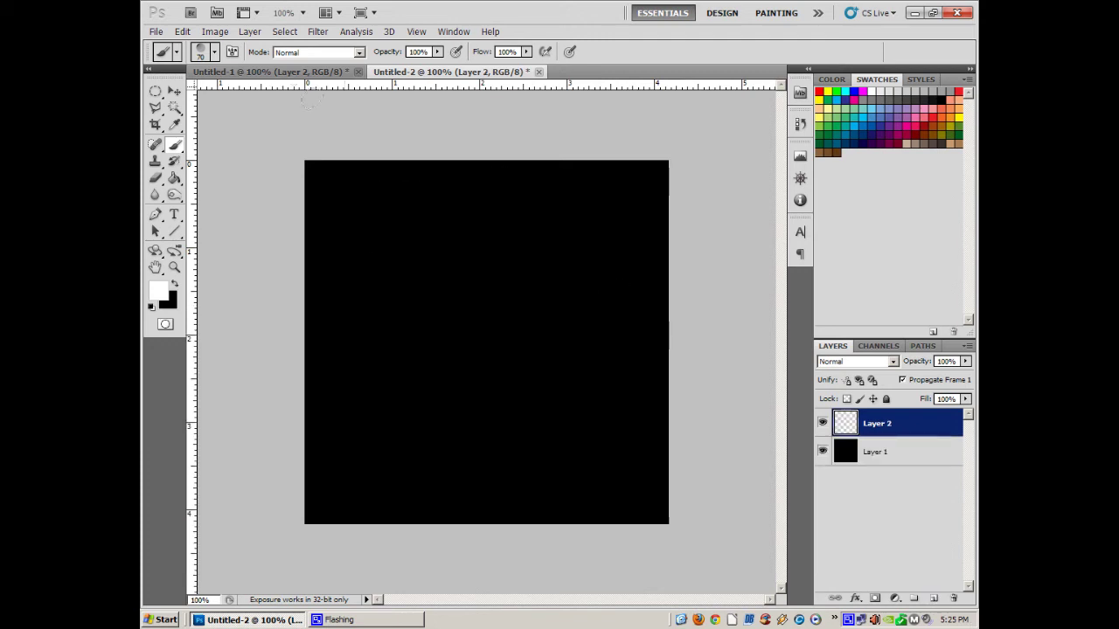
click(232, 52)
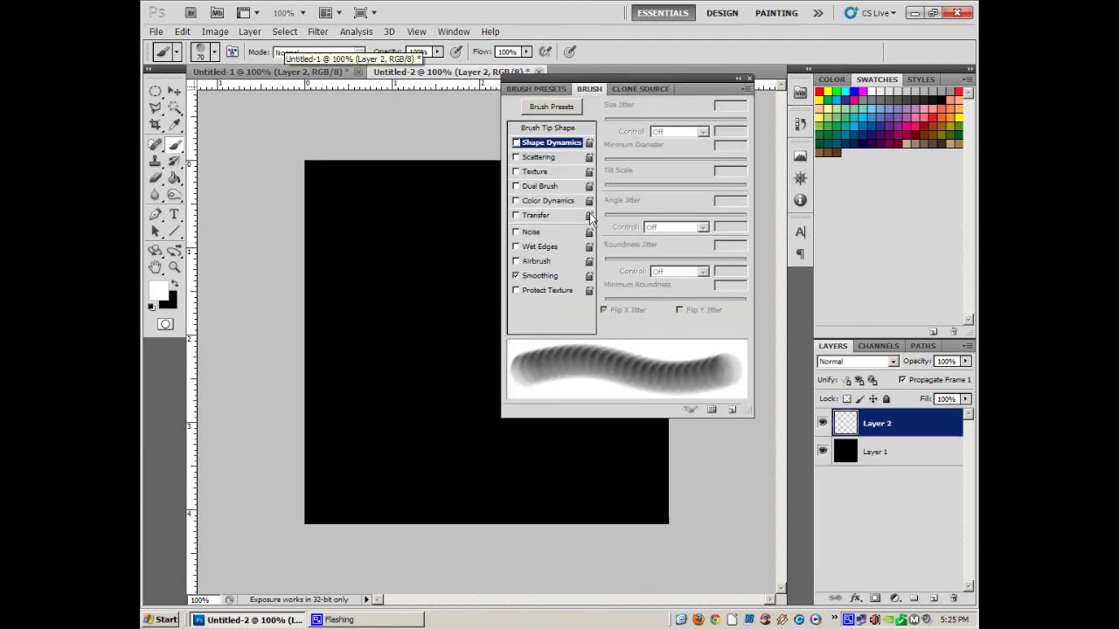
click(556, 145)
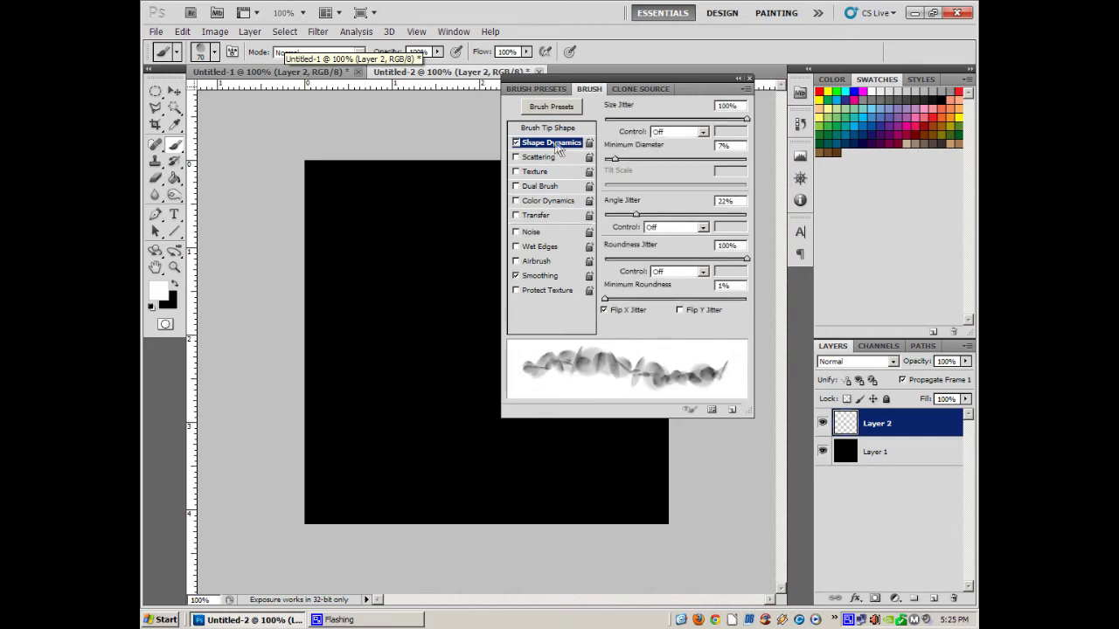
mouse_move(745, 118)
mouse_down()
mouse_move(612, 119)
mouse_move(766, 116)
mouse_move(612, 122)
mouse_move(785, 128)
mouse_up()
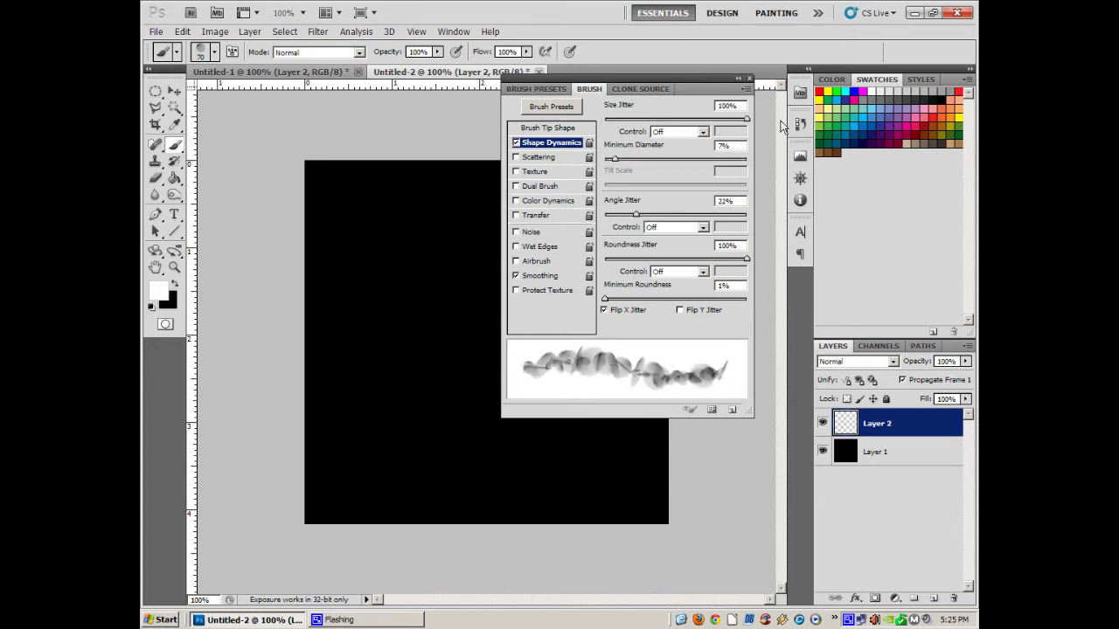
drag(614, 157, 607, 161)
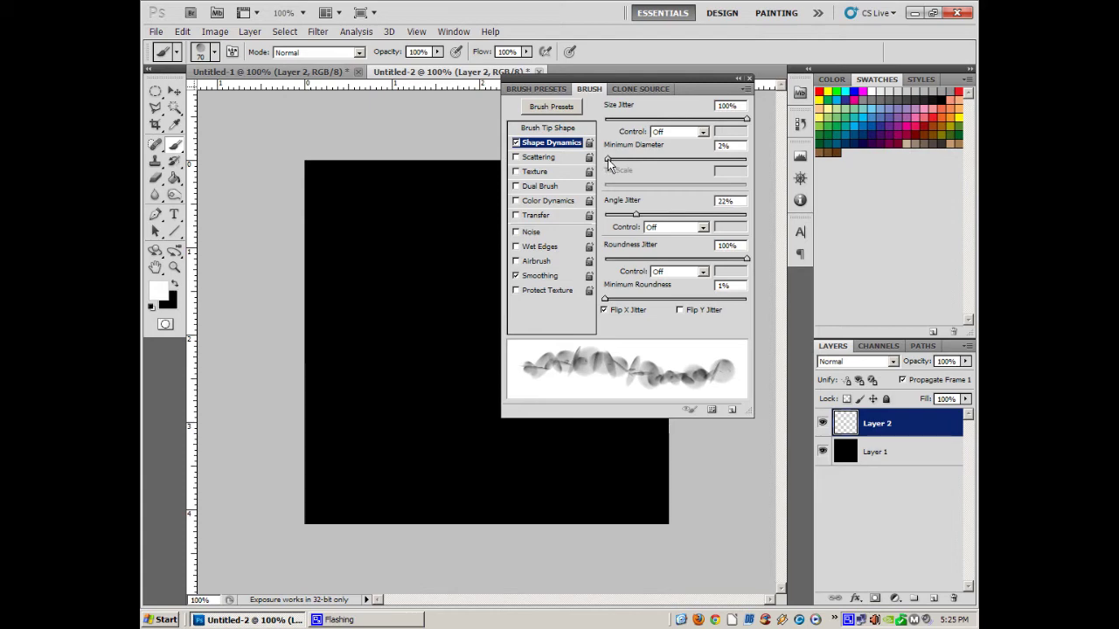
drag(636, 215, 594, 218)
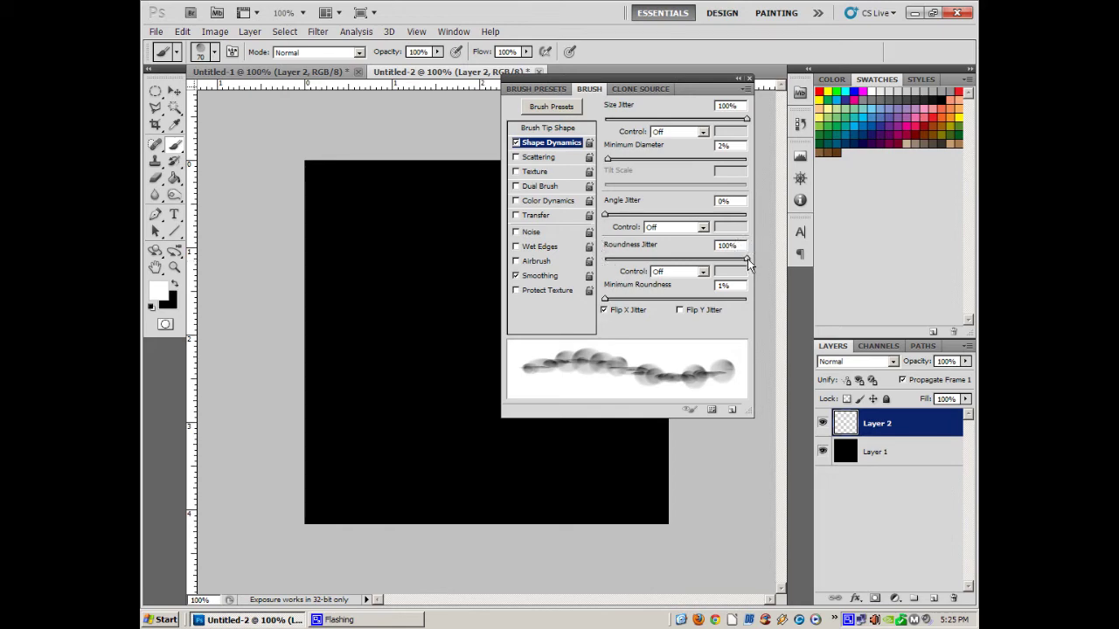
drag(746, 255, 581, 265)
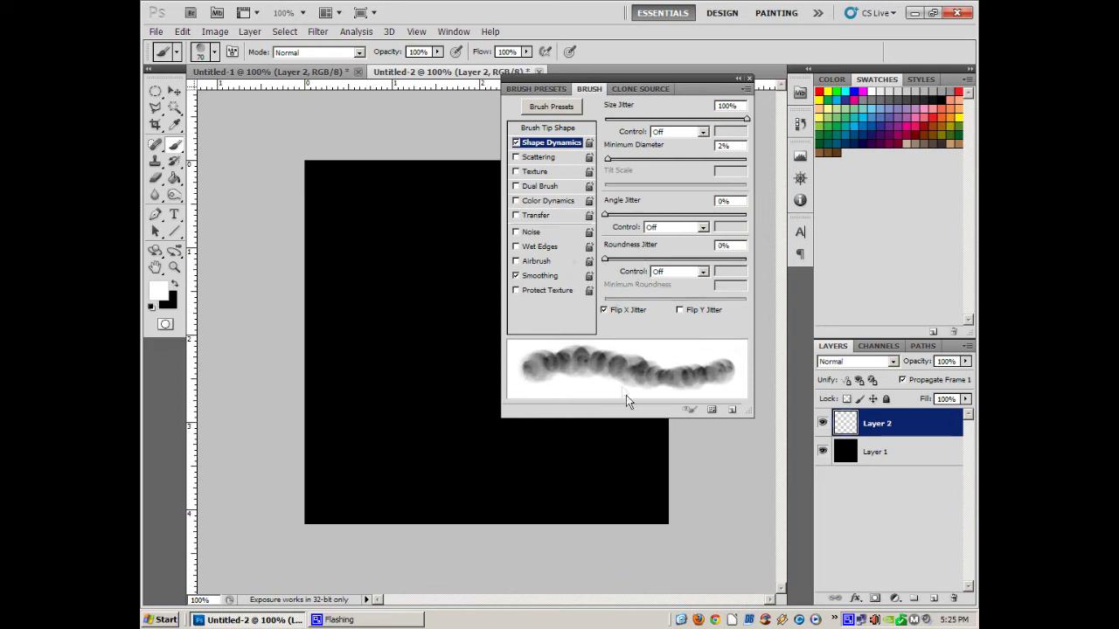
click(604, 310)
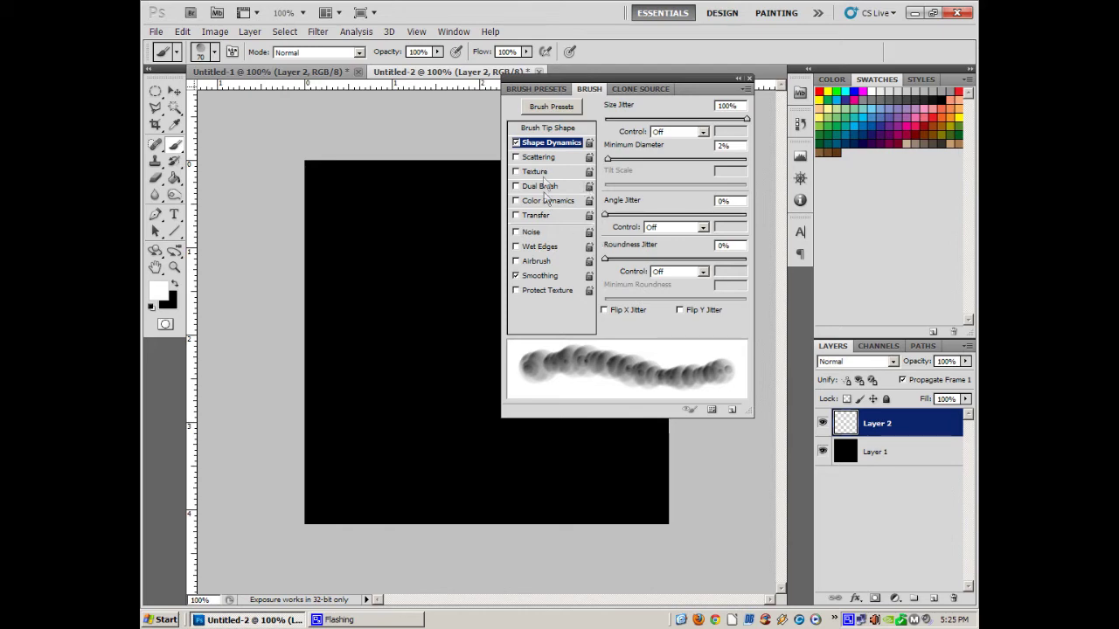
Step: Enable Scattering for the bubble brush with 990% scatter on both axes and a count of 2
click(549, 157)
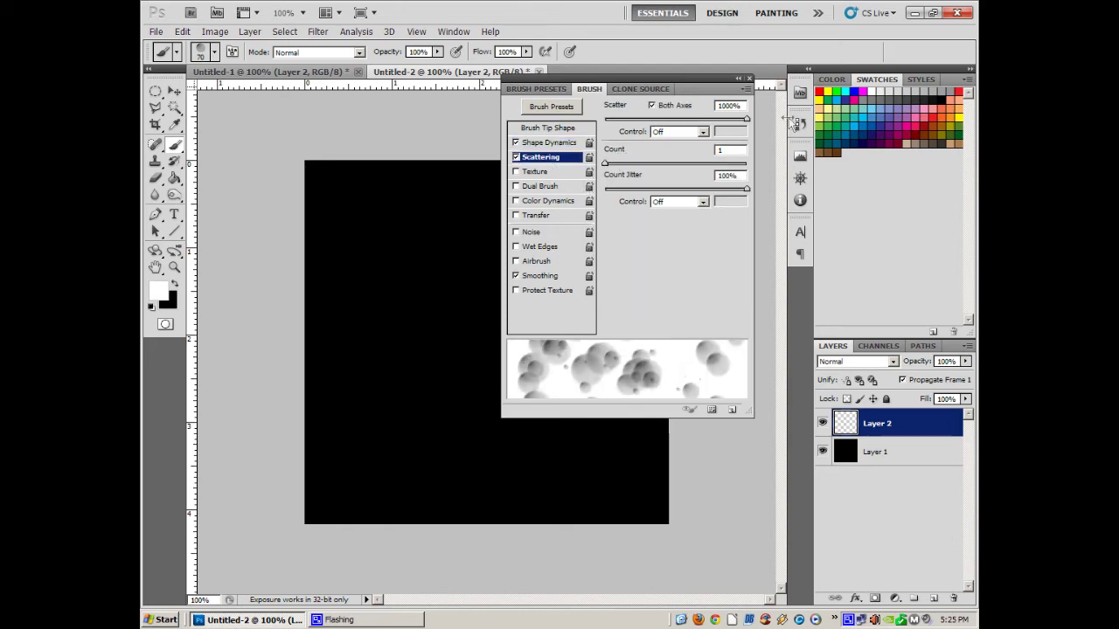
mouse_move(748, 126)
mouse_down()
mouse_move(600, 130)
mouse_move(747, 129)
mouse_up()
mouse_move(604, 164)
mouse_down()
mouse_move(681, 164)
mouse_move(613, 165)
mouse_up()
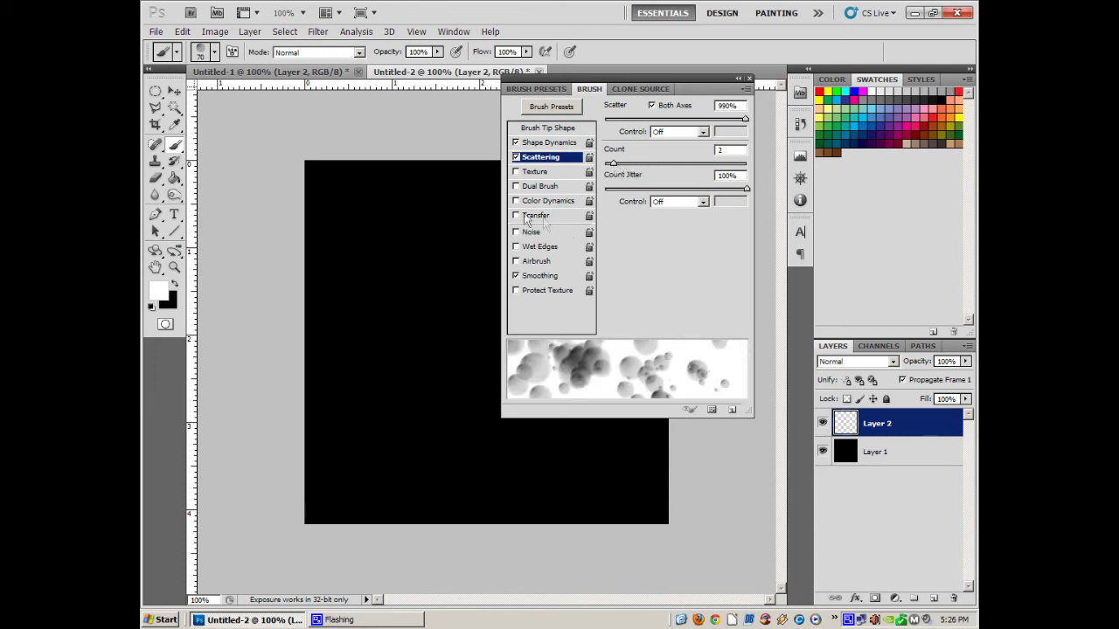
Step: Paint scattered white bubbles over the upper-left part of the canvas, close the brush settings, and delete the painted layer
click(354, 214)
mouse_move(356, 211)
mouse_down()
mouse_move(345, 236)
mouse_move(386, 220)
mouse_move(336, 287)
mouse_move(454, 210)
mouse_move(395, 281)
mouse_up()
mouse_move(362, 328)
mouse_down()
mouse_move(411, 289)
mouse_move(385, 332)
mouse_up()
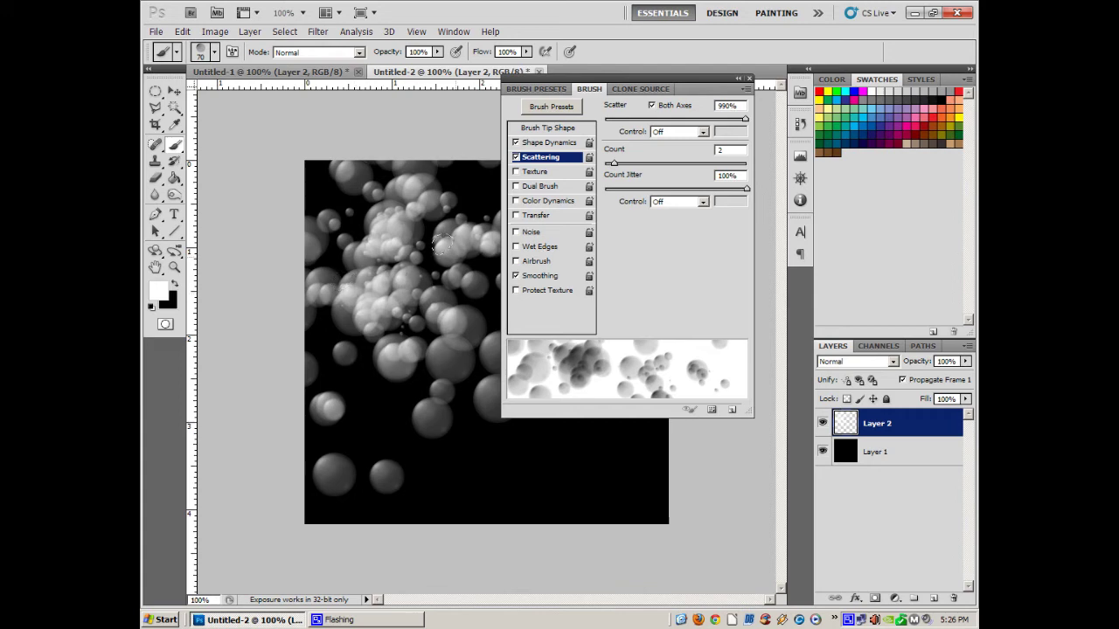
click(750, 78)
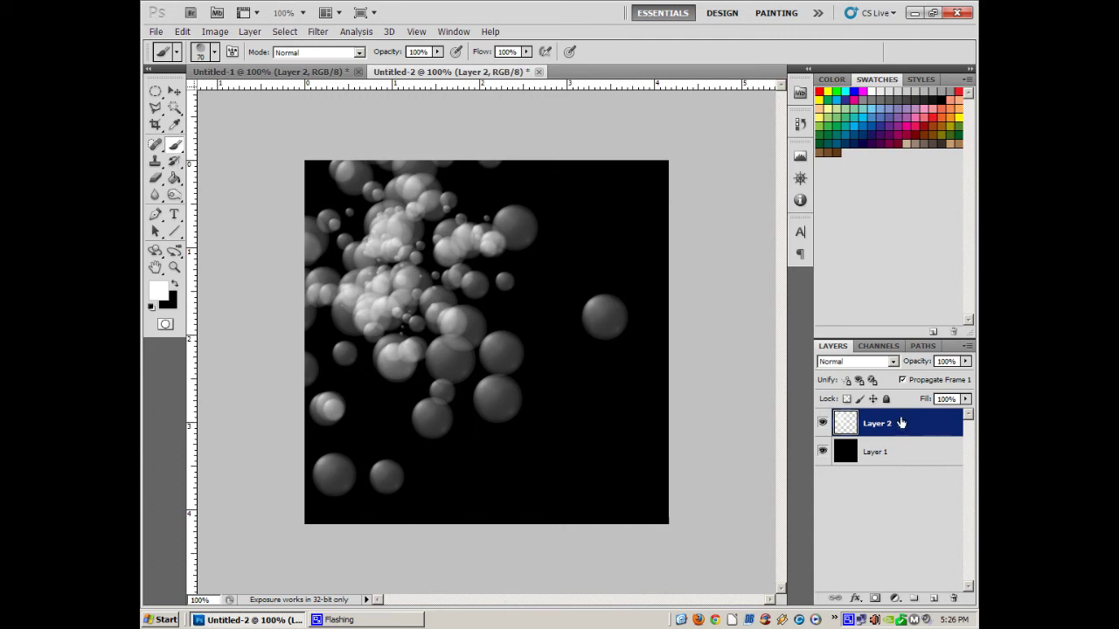
key(Delete)
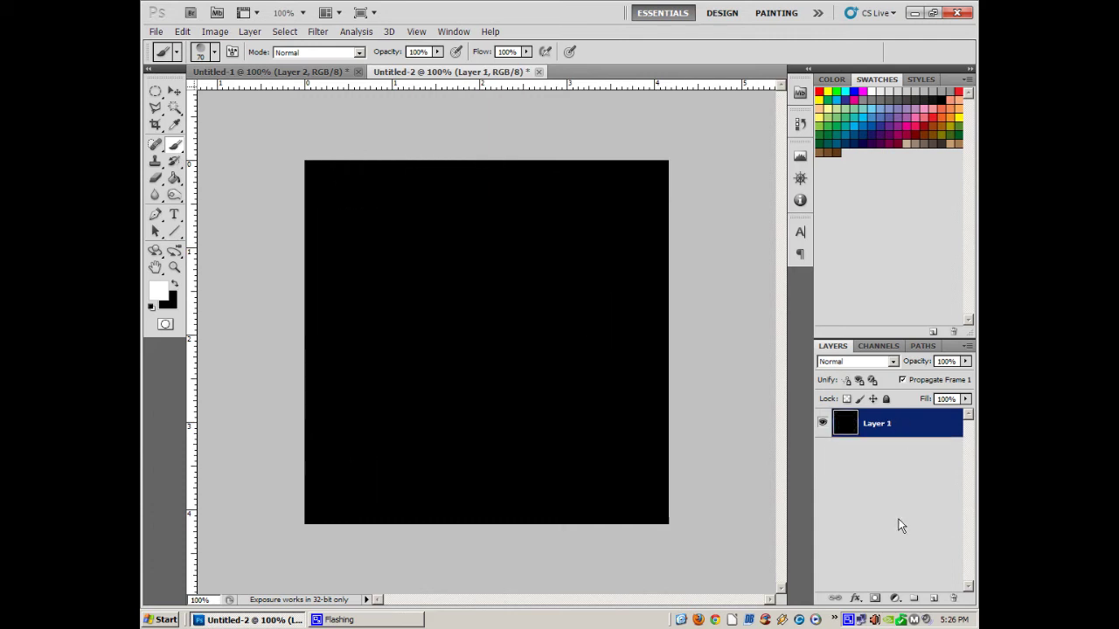
Step: Add a new empty layer and choose the 151 px leaf preset as the brush tip
click(934, 600)
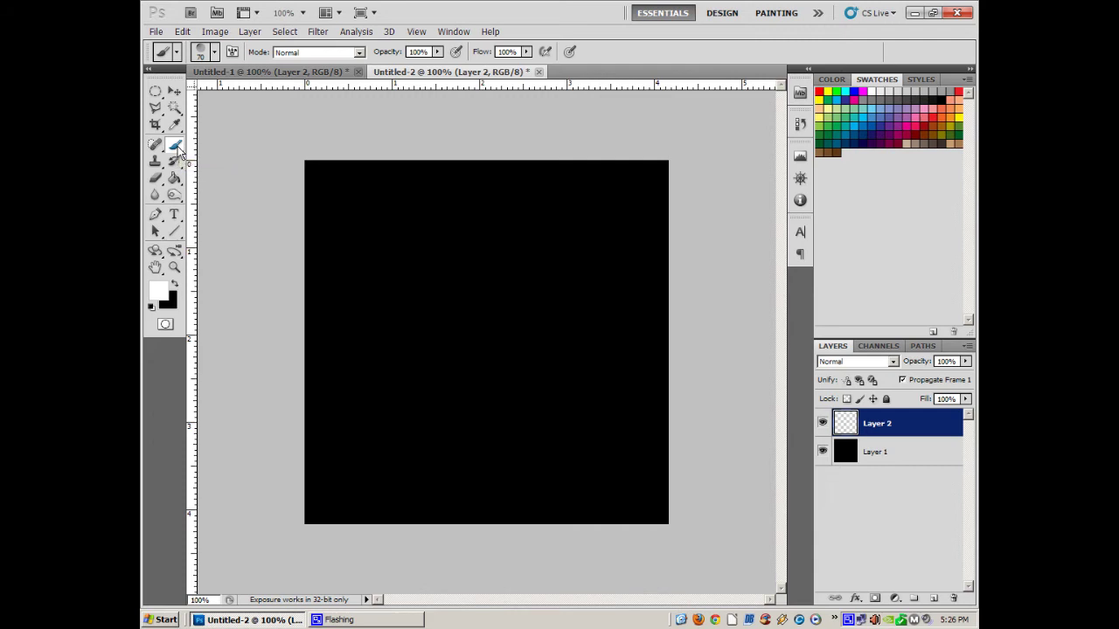
click(215, 53)
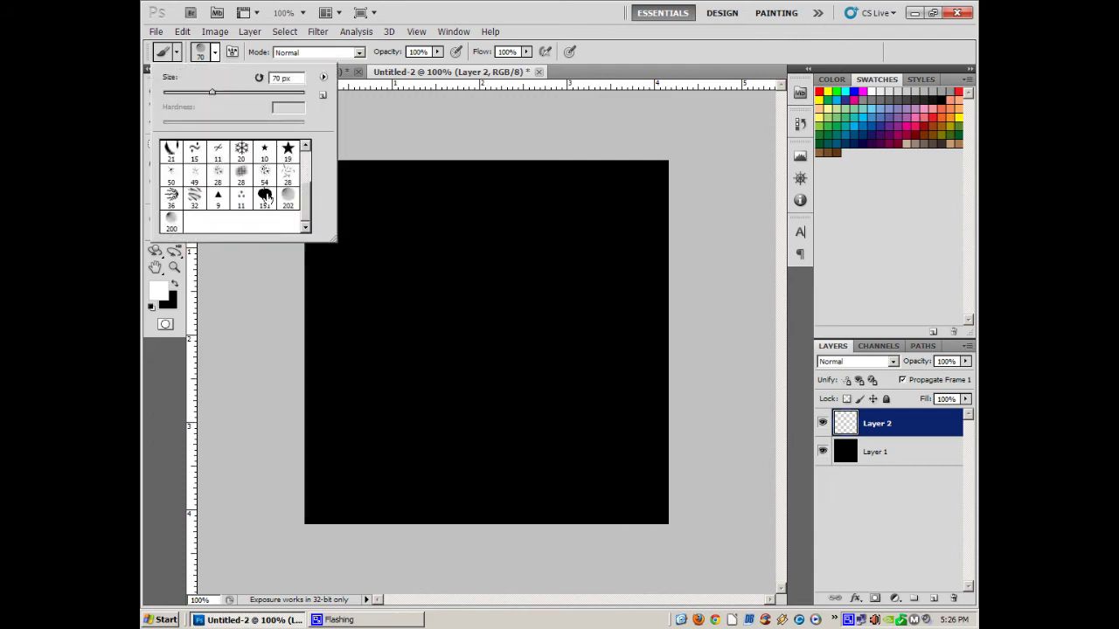
click(266, 196)
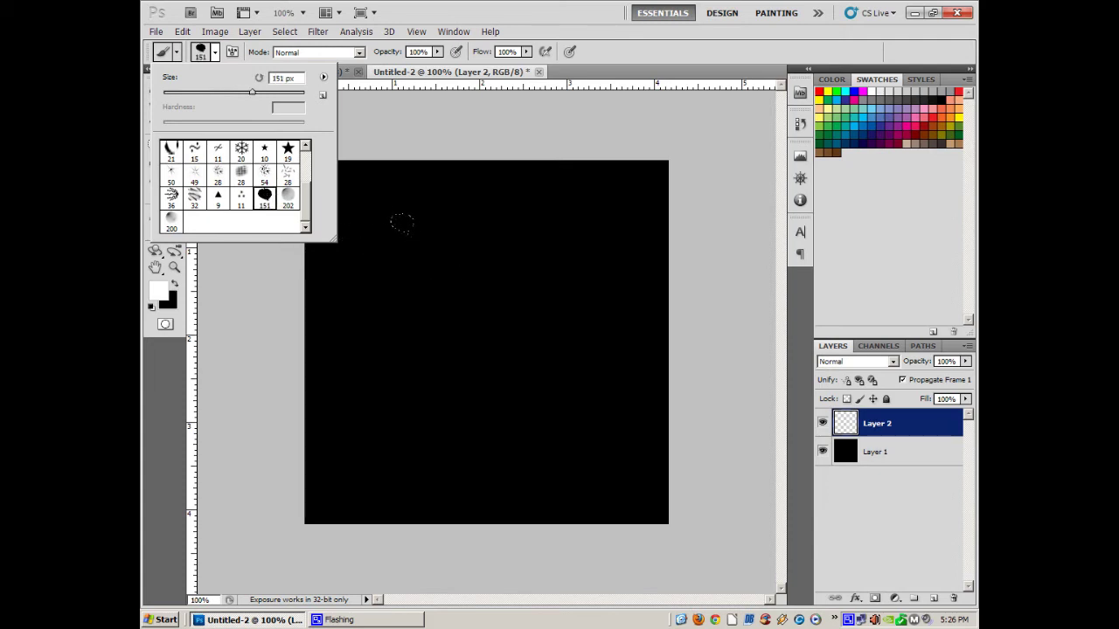
click(552, 83)
Step: Stamp a trial white leaf and paint a short leaf stroke near the canvas's upper left, and delete that layer
click(411, 252)
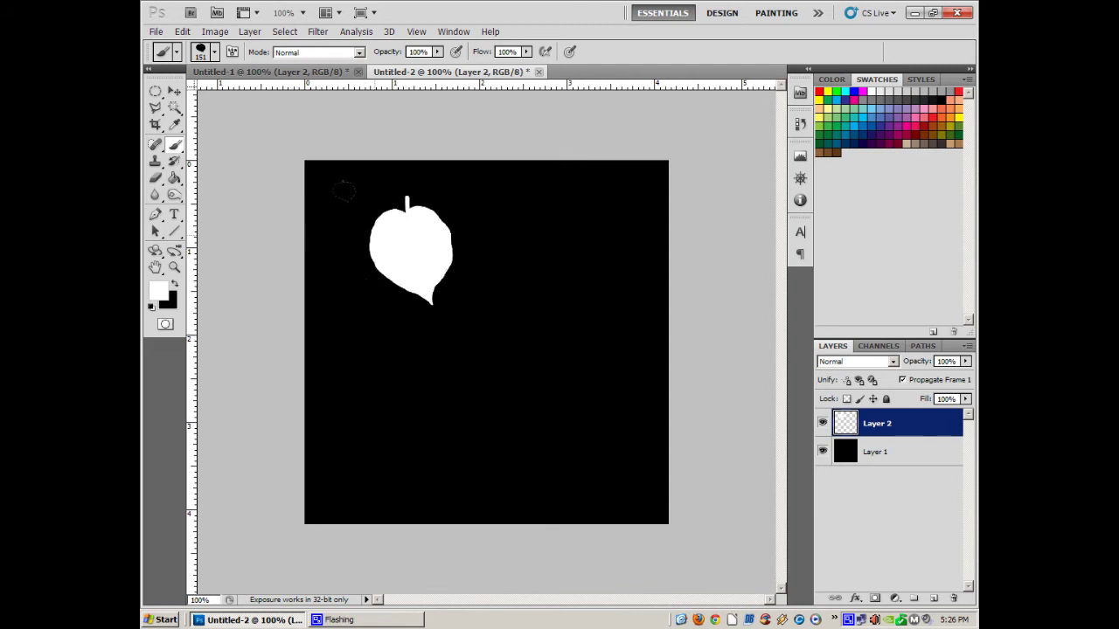
drag(343, 191, 440, 175)
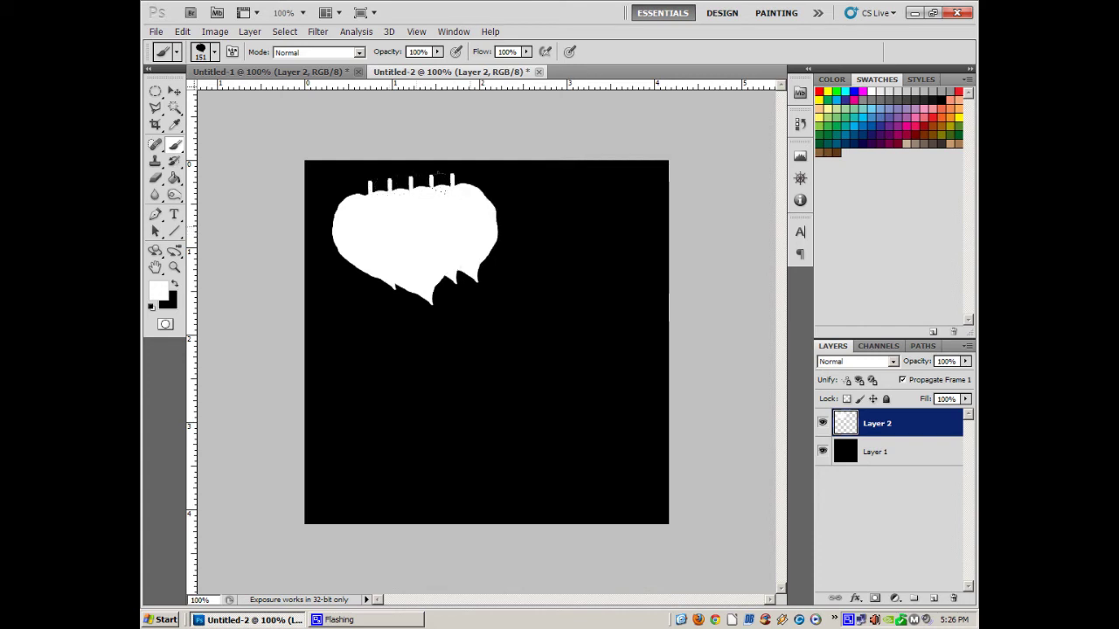
key(Delete)
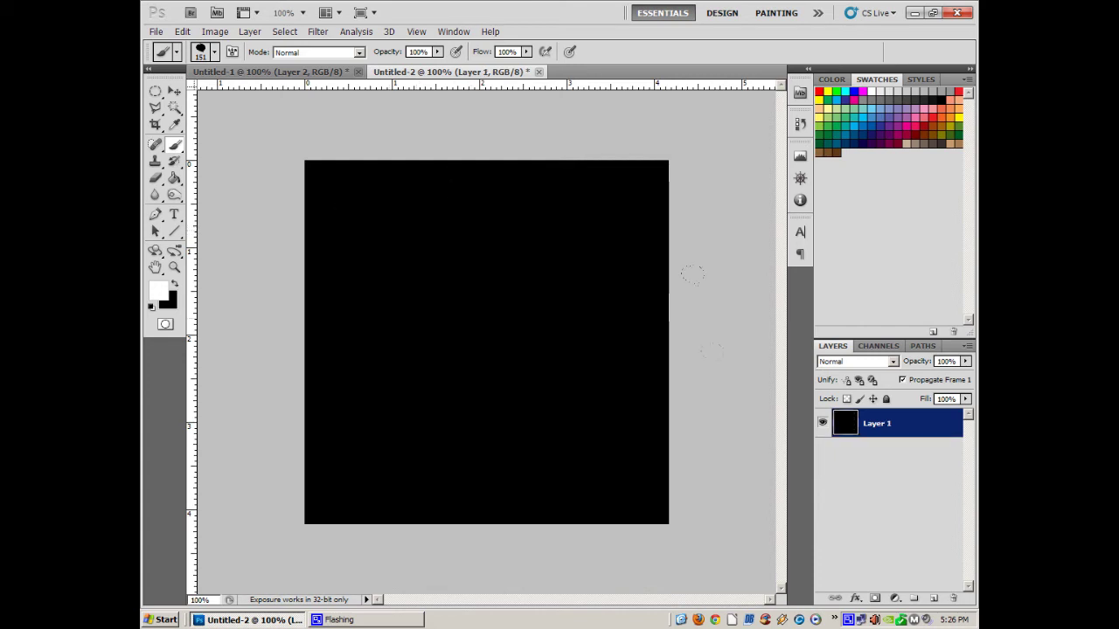
Step: Add a new layer, and enable Shape Dynamics with 51% size jitter, 50% minimum diameter, 14% angle jitter, 17% roundness jitter and Flip X Jitter
click(933, 599)
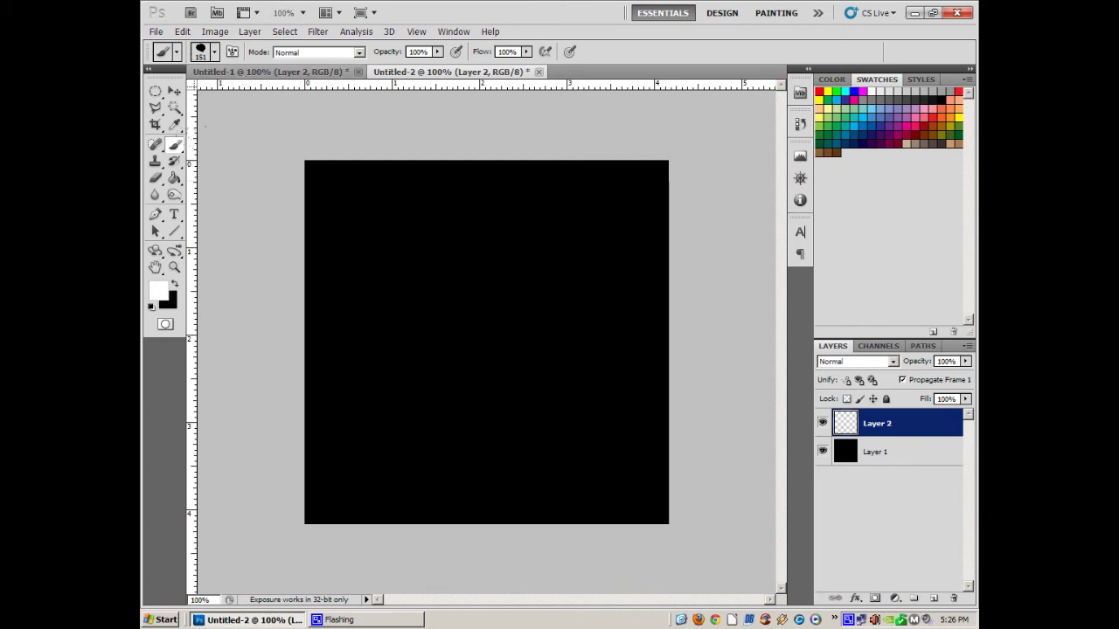
click(233, 52)
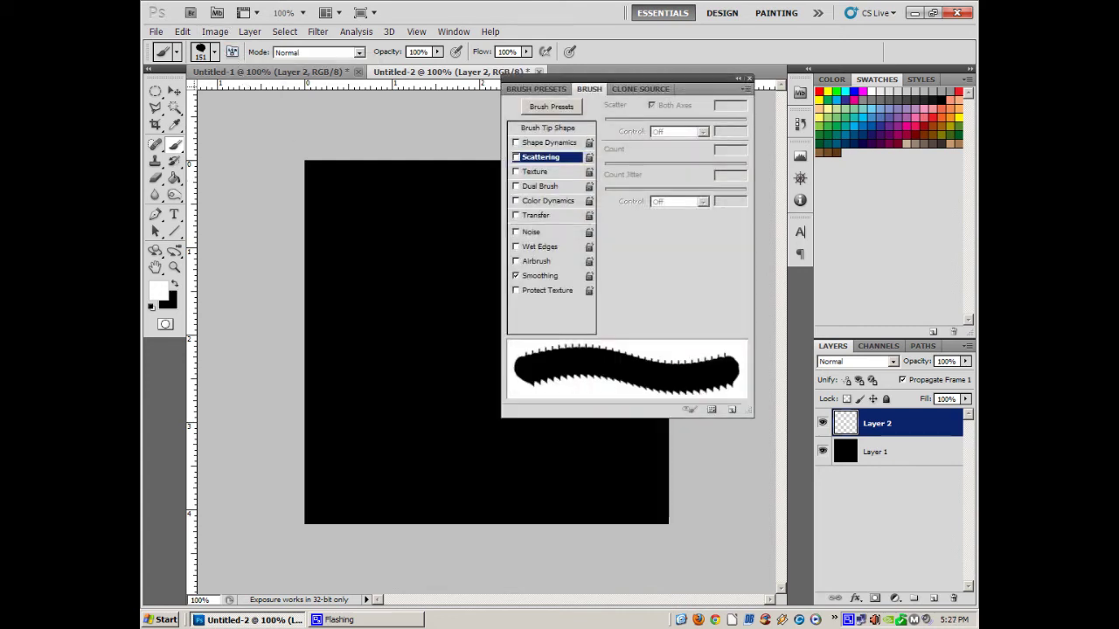
click(543, 143)
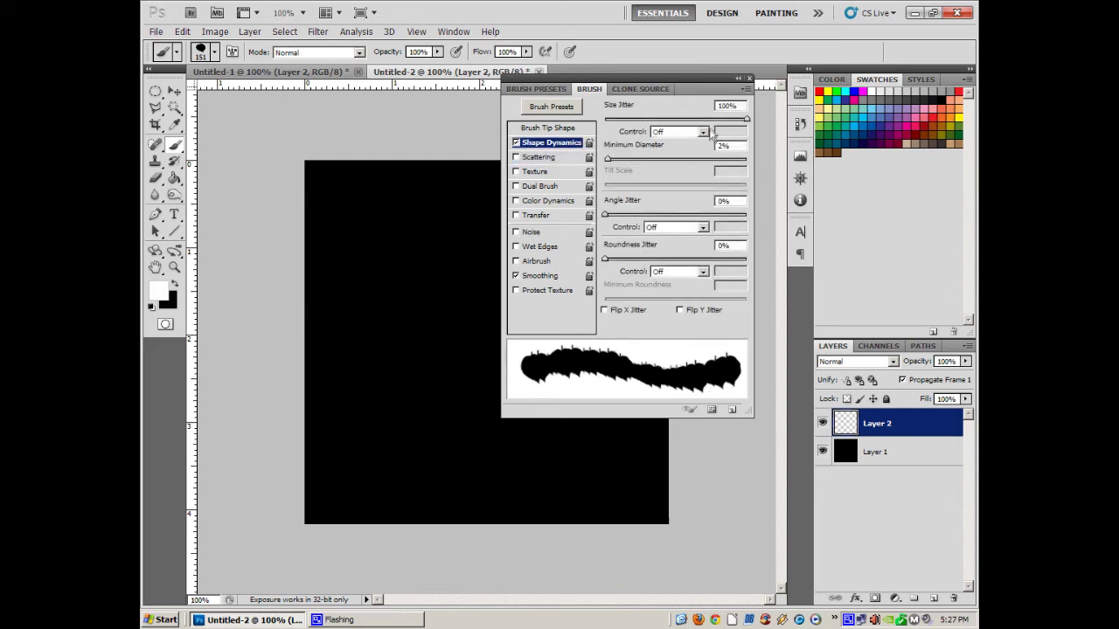
mouse_move(745, 122)
mouse_down()
mouse_move(633, 127)
mouse_move(727, 126)
mouse_move(678, 122)
mouse_up()
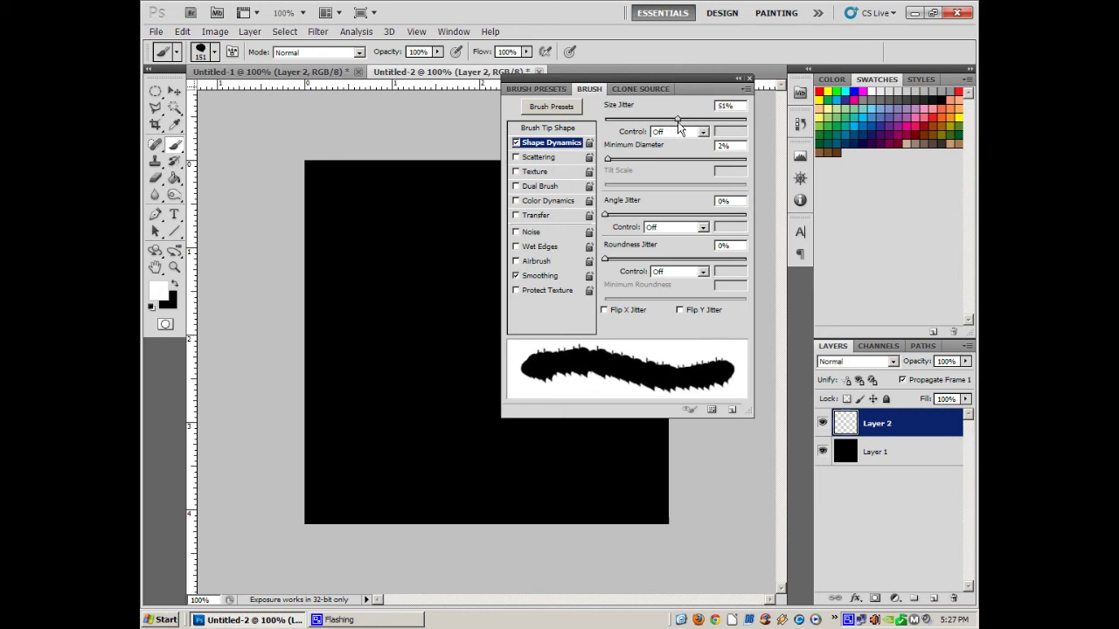
drag(608, 159, 676, 160)
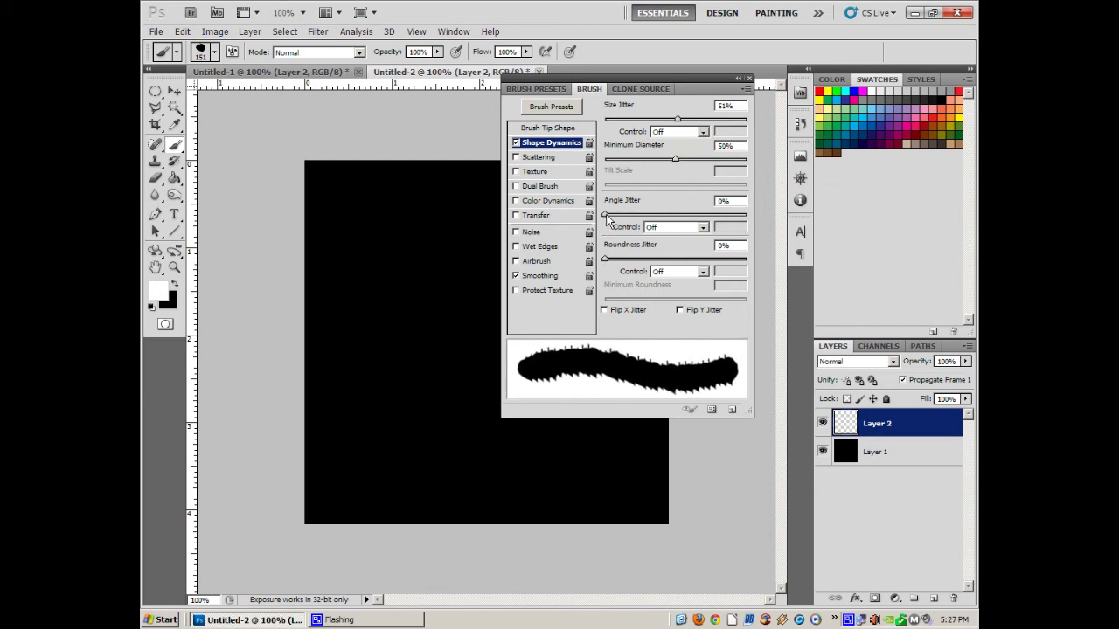
drag(608, 219, 625, 218)
mouse_move(611, 260)
mouse_down()
mouse_move(659, 257)
mouse_move(629, 250)
mouse_up()
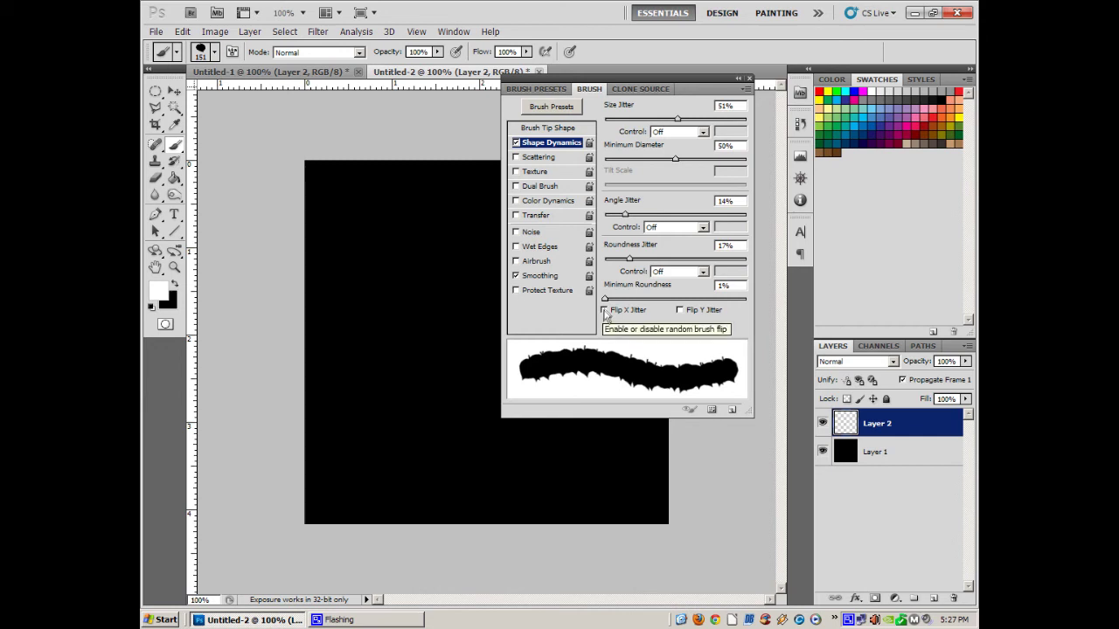
click(604, 312)
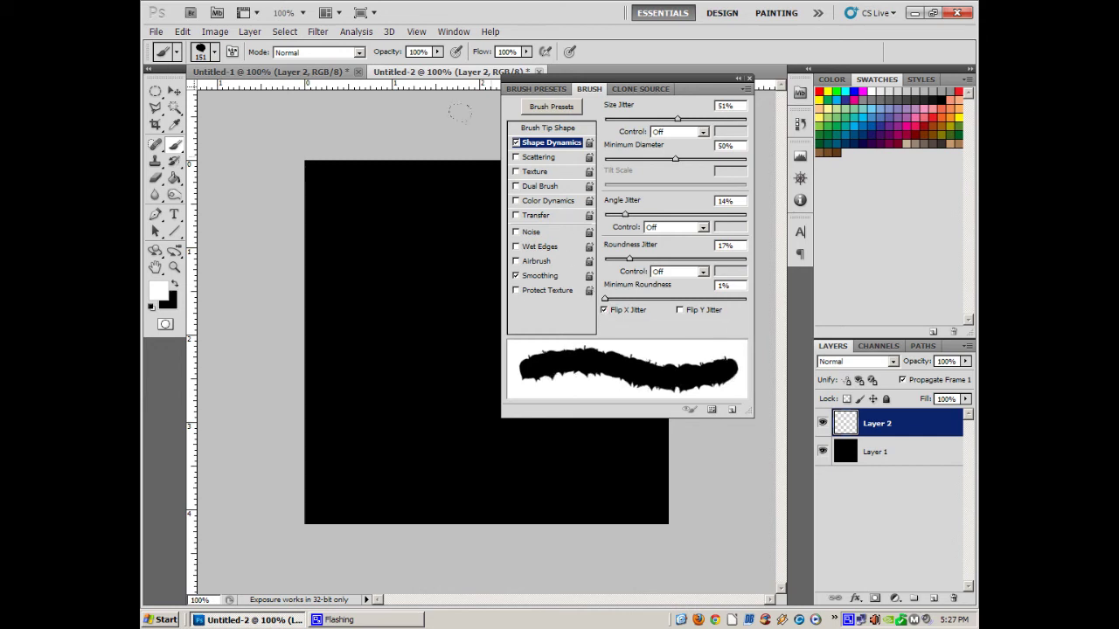
Step: Enable Scattering for the leaf brush, lower the scatter to about half of its range, and close the brush settings
click(548, 159)
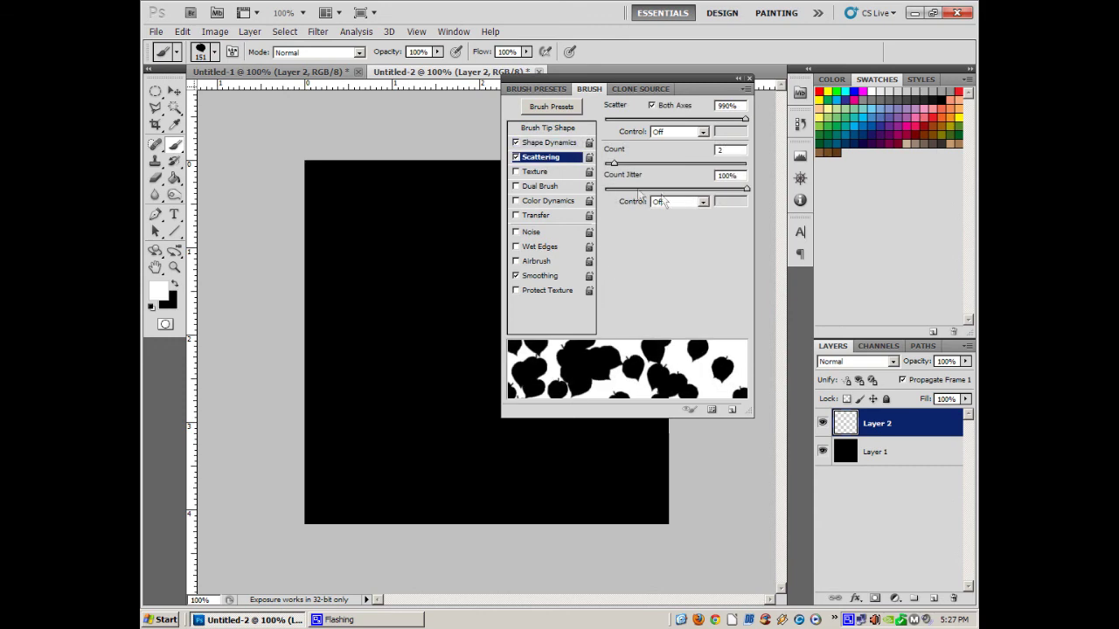
drag(745, 118, 679, 119)
click(749, 78)
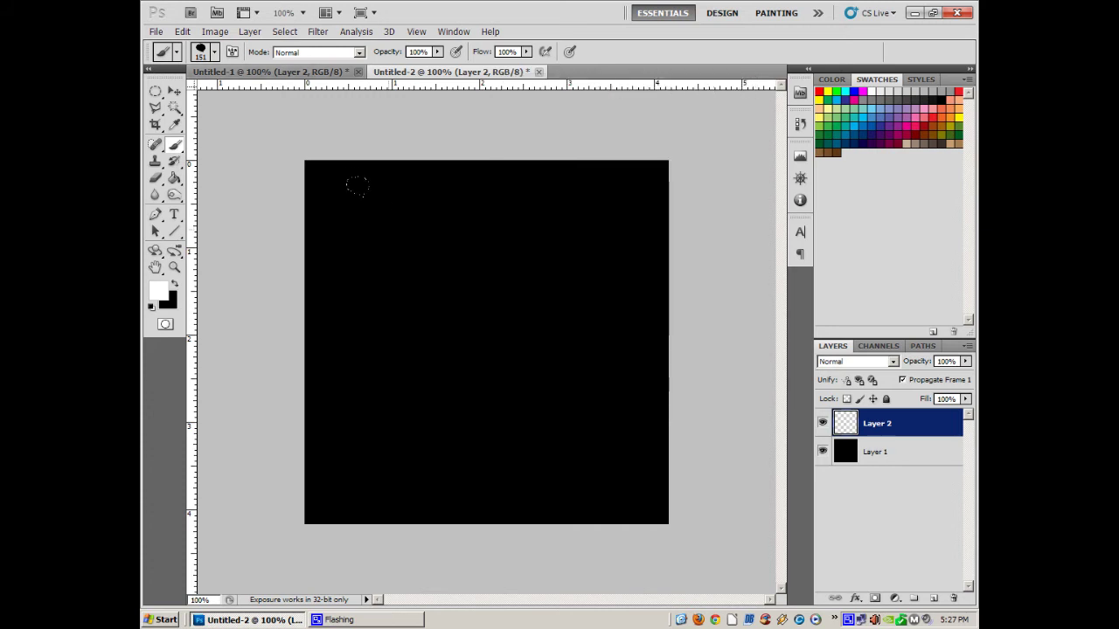
Step: Paint scattered white leaves in the canvas's upper part, before and after setting Shape Dynamics to 81% size jitter and 7% minimum diameter
mouse_move(341, 179)
mouse_down()
mouse_move(524, 197)
mouse_move(423, 213)
mouse_up()
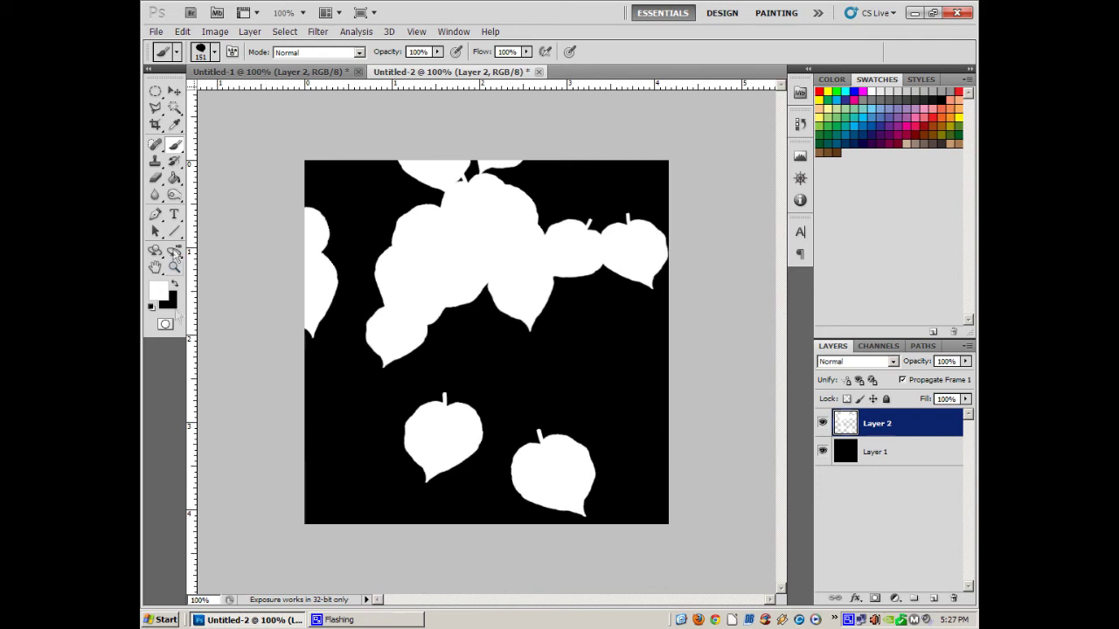
click(232, 52)
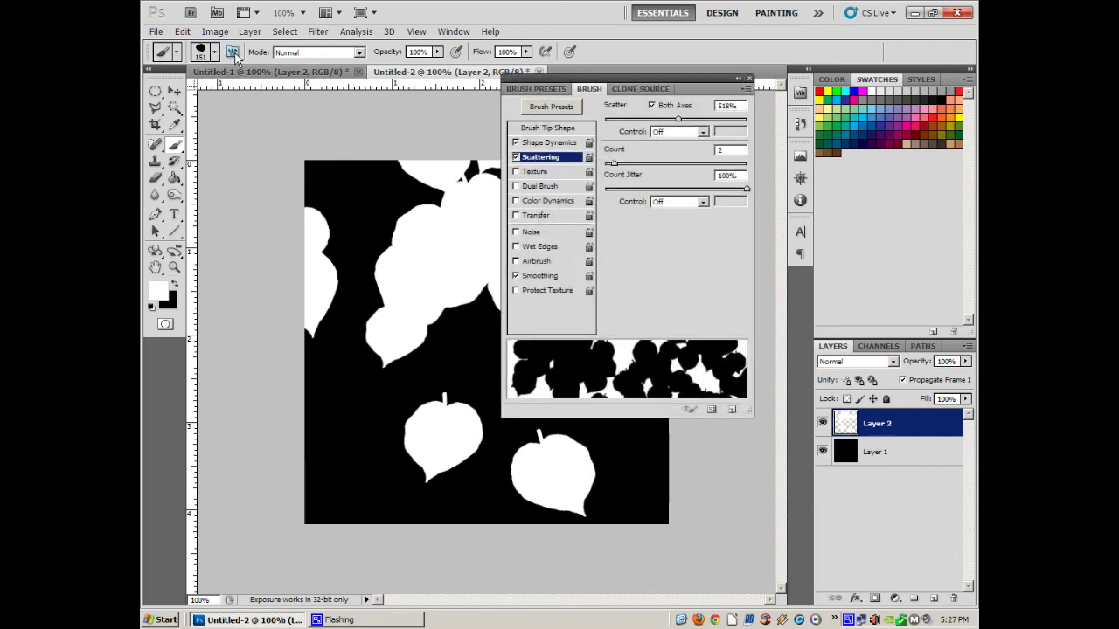
click(569, 144)
mouse_move(677, 119)
mouse_down()
mouse_move(715, 120)
mouse_move(717, 131)
mouse_move(673, 159)
mouse_move(614, 159)
mouse_up()
mouse_move(335, 254)
mouse_down()
mouse_move(354, 262)
mouse_move(362, 244)
mouse_up()
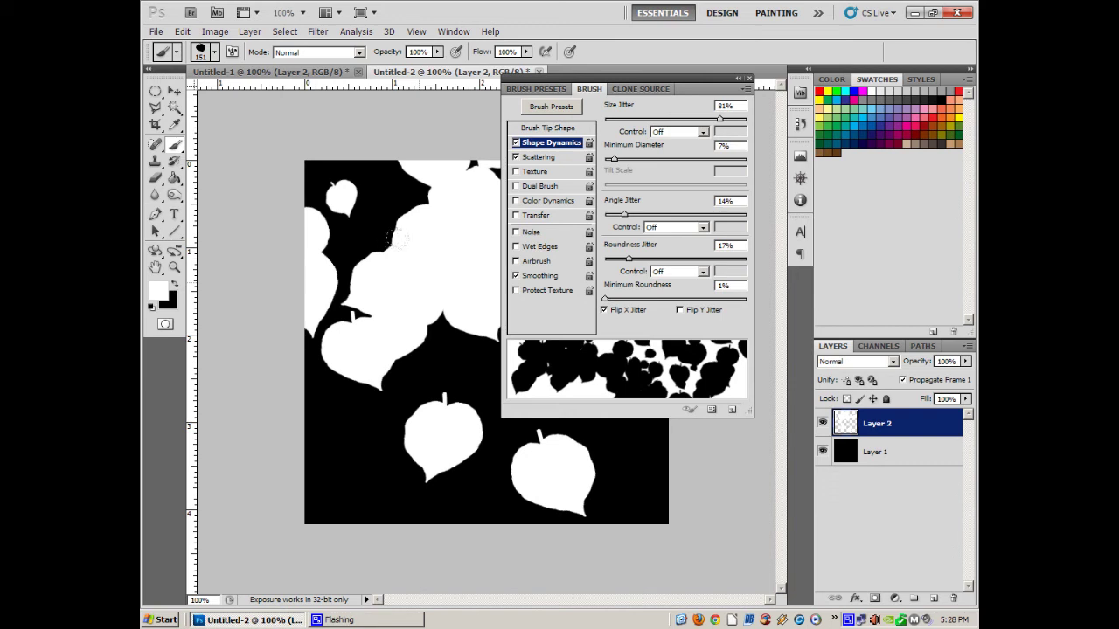
click(368, 233)
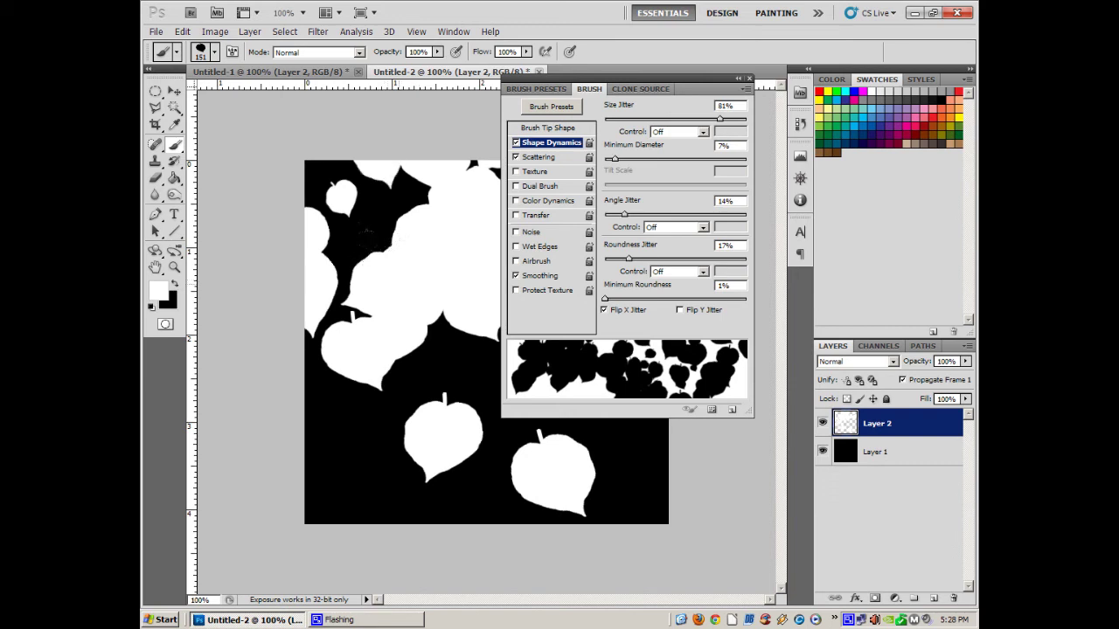
Step: Enable Color Dynamics with a white foreground and olive green background, and paint scattered leaves of varied greens over the left half of the canvas
click(547, 201)
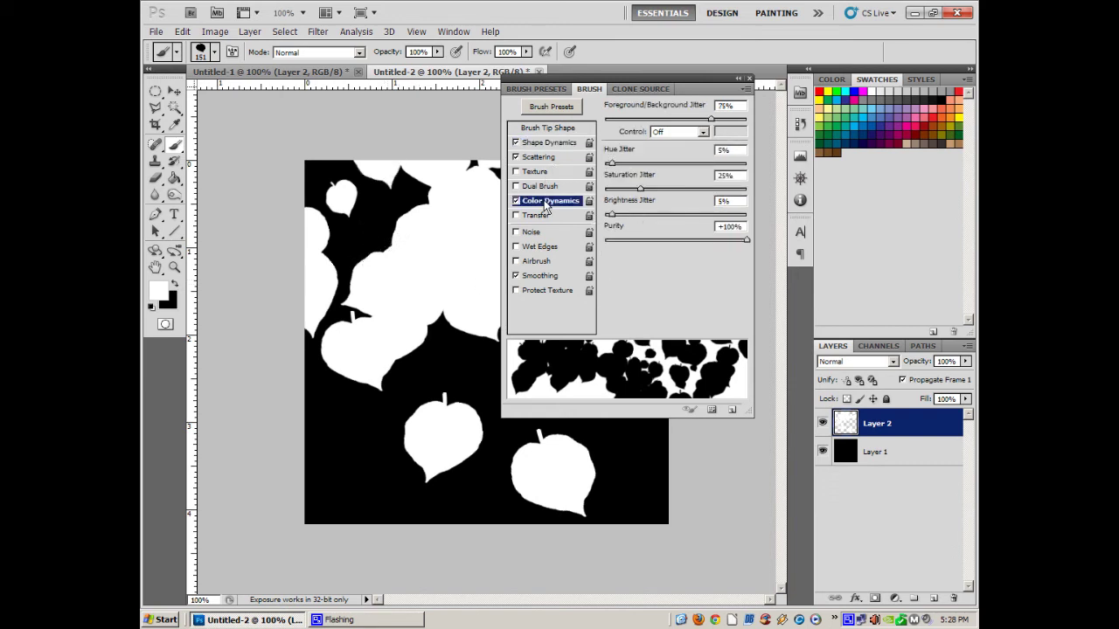
click(174, 285)
click(962, 124)
click(174, 285)
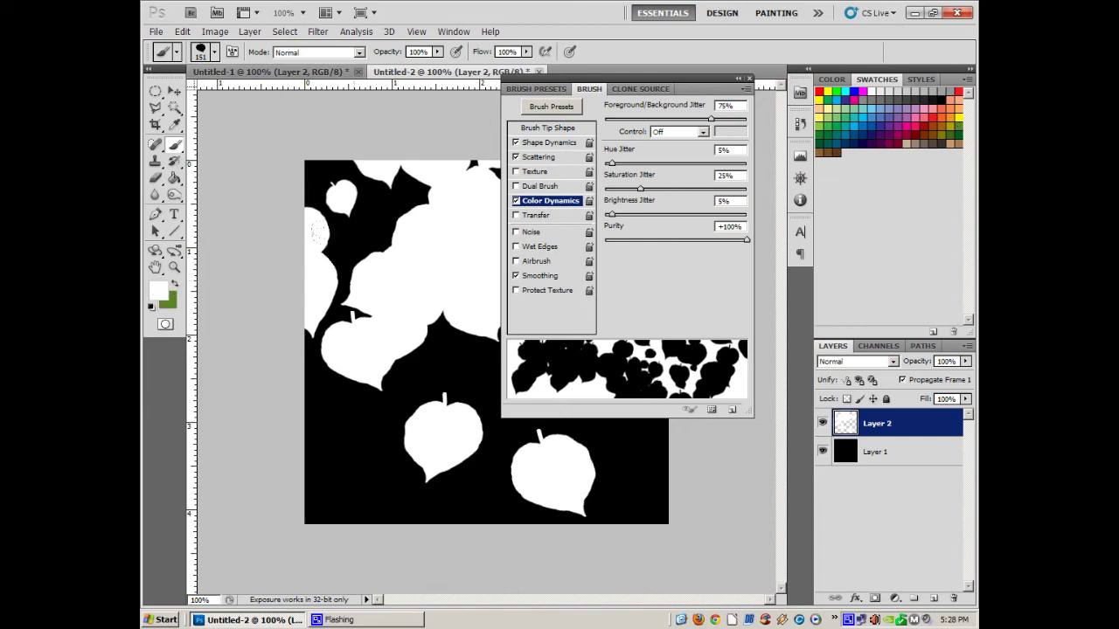
drag(346, 228, 425, 214)
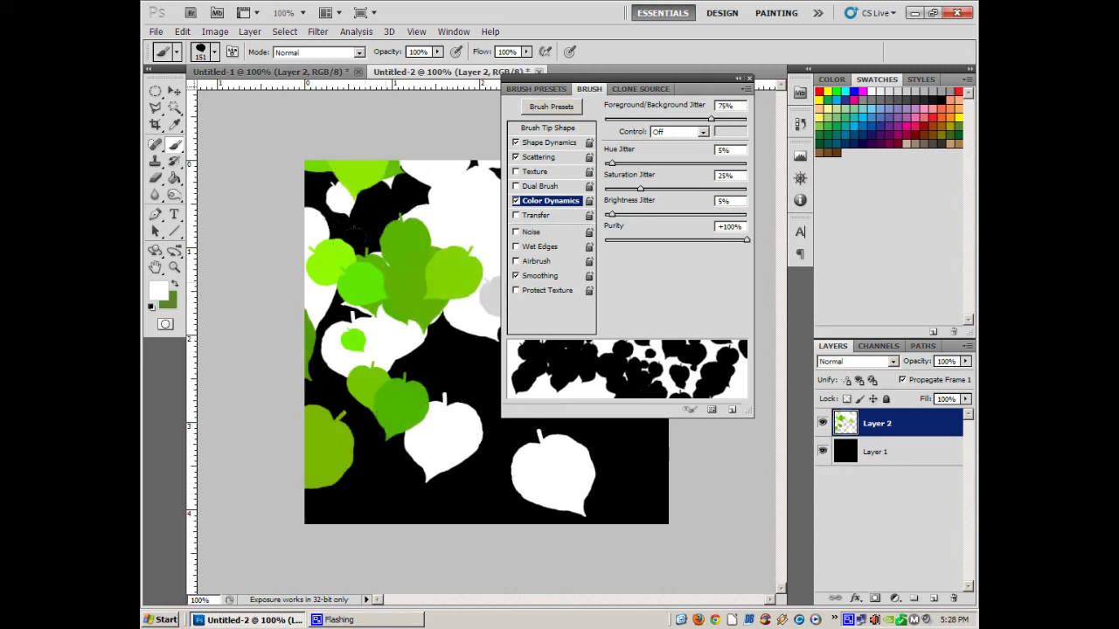
drag(354, 234, 420, 209)
mouse_move(352, 280)
mouse_down()
mouse_move(367, 293)
mouse_move(420, 218)
mouse_move(398, 262)
mouse_move(454, 219)
mouse_up()
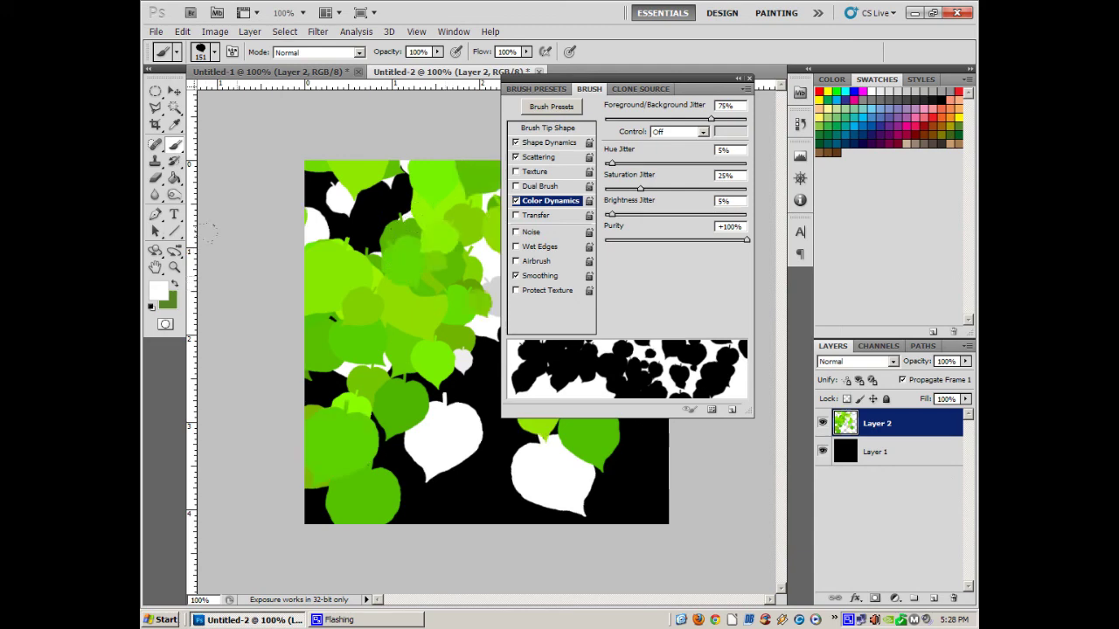
Step: Change the foreground color to dark green and paint darker scattered leaves over the left half of the canvas
click(176, 285)
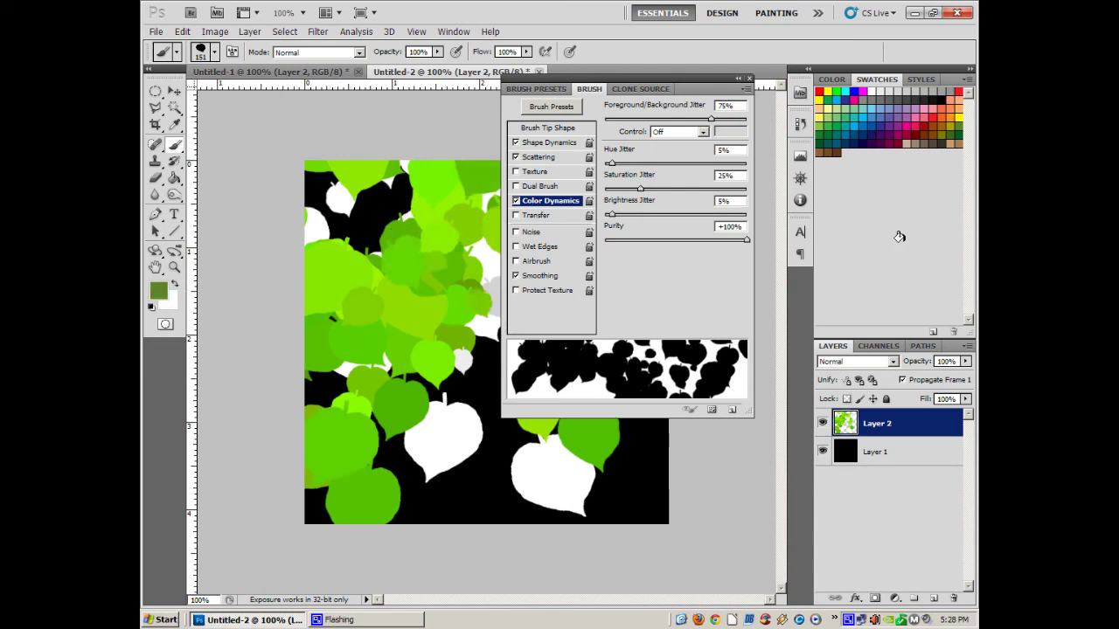
click(176, 285)
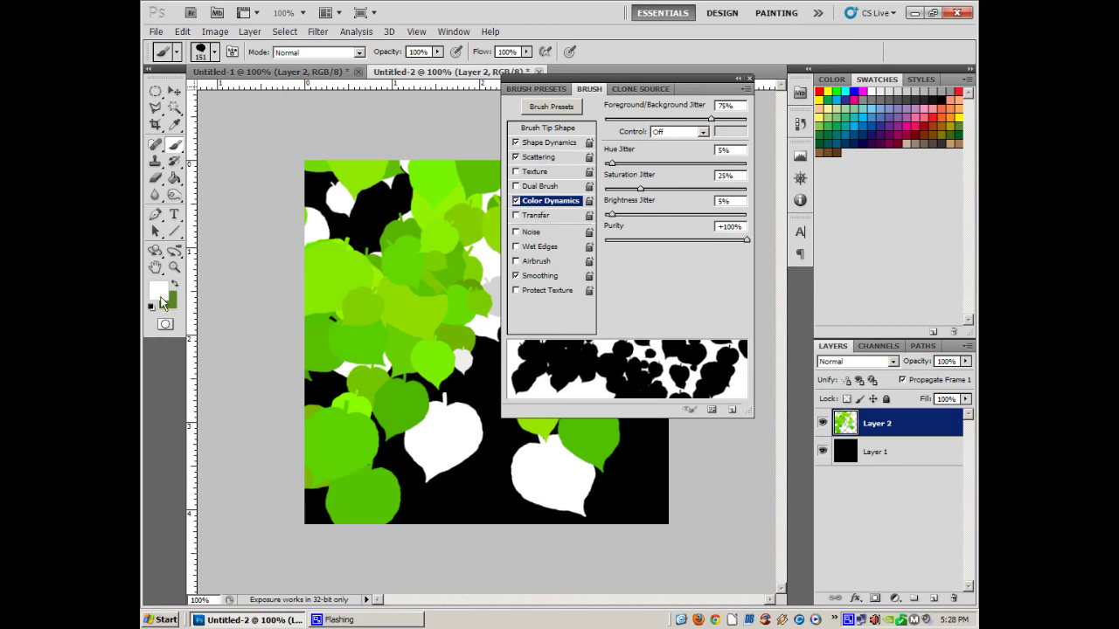
click(961, 131)
mouse_move(289, 240)
mouse_down()
mouse_move(359, 223)
mouse_move(437, 367)
mouse_move(347, 282)
mouse_move(394, 385)
mouse_move(419, 297)
mouse_up()
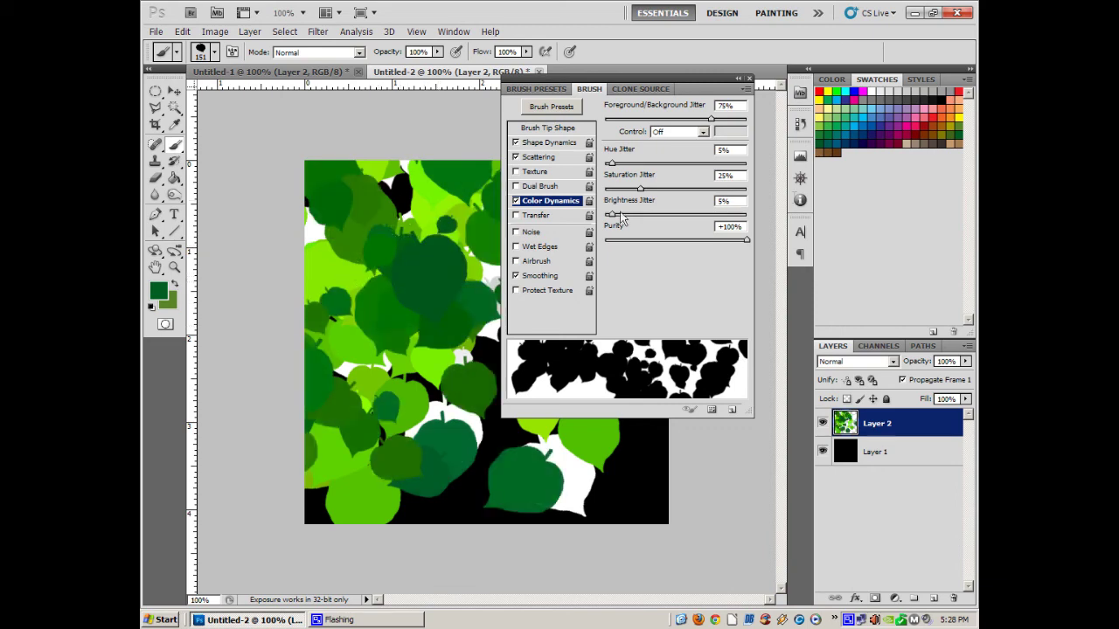
Step: Set the foreground to orange and the background to yellow, and paint autumn-colored scattered leaves over the green ones
click(964, 116)
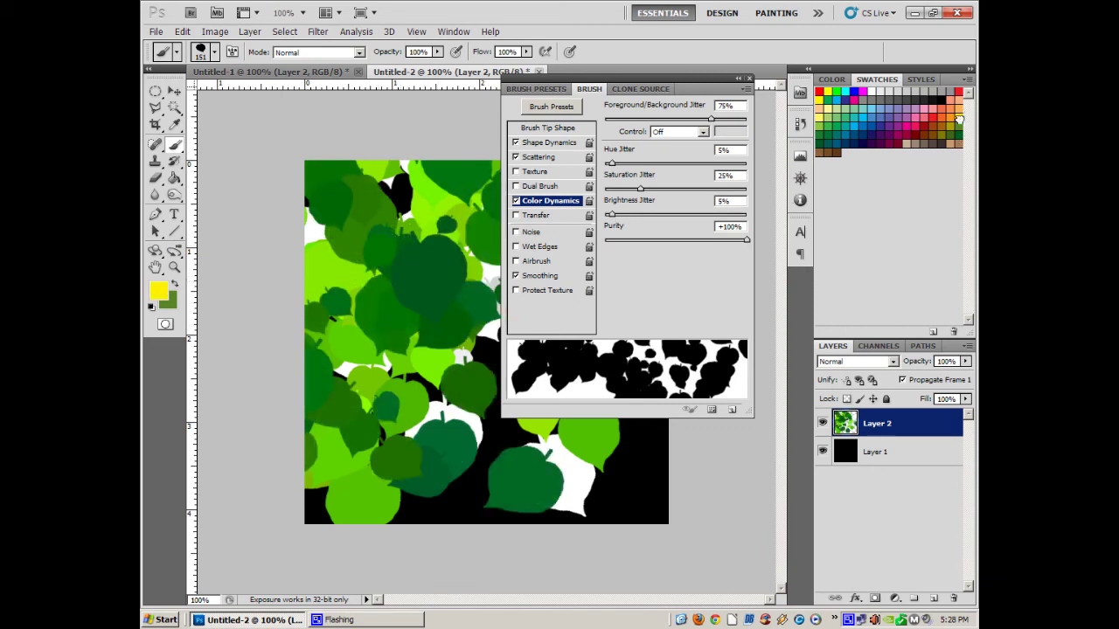
click(176, 285)
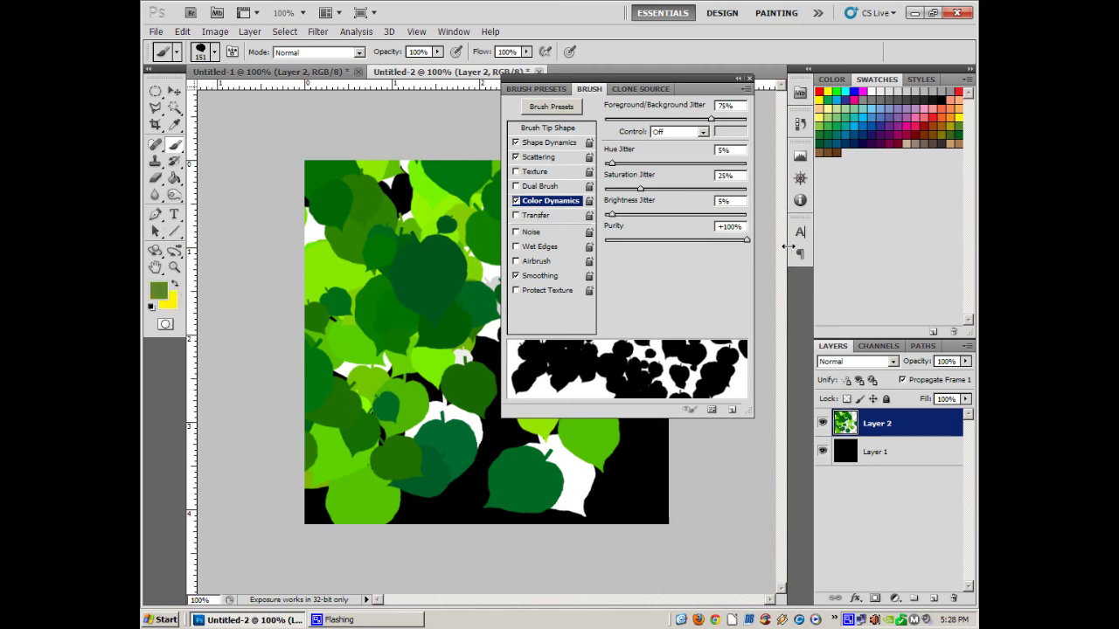
click(948, 114)
mouse_move(361, 216)
mouse_down()
mouse_move(411, 254)
mouse_move(464, 349)
mouse_move(394, 262)
mouse_move(409, 199)
mouse_move(384, 254)
mouse_move(464, 411)
mouse_move(369, 352)
mouse_move(371, 333)
mouse_up()
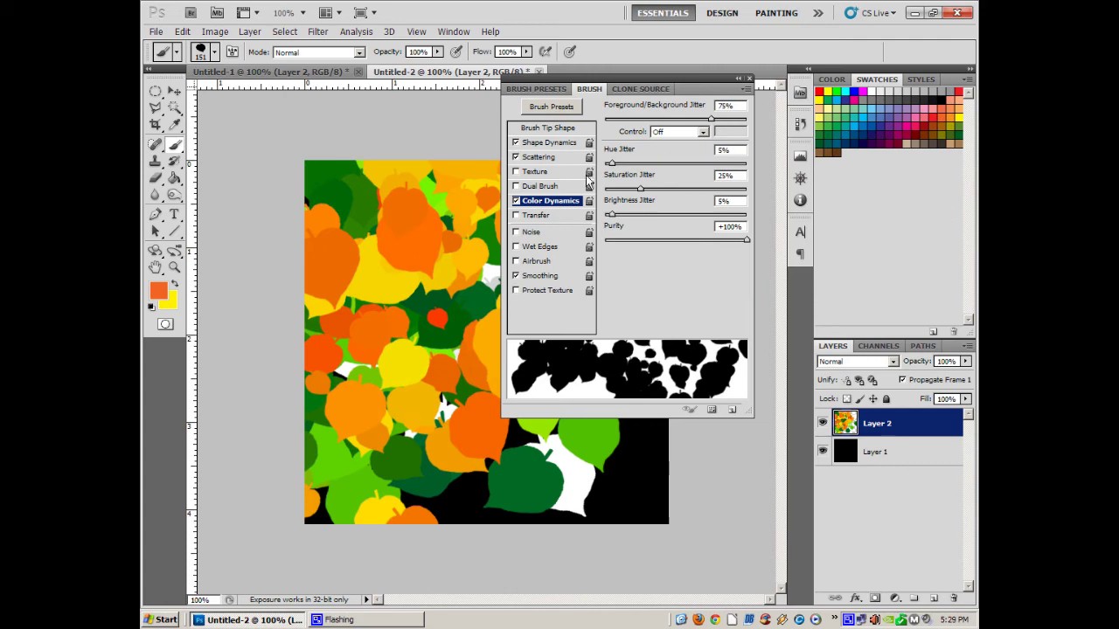
mouse_move(373, 267)
mouse_down()
mouse_move(411, 284)
mouse_move(419, 273)
mouse_up()
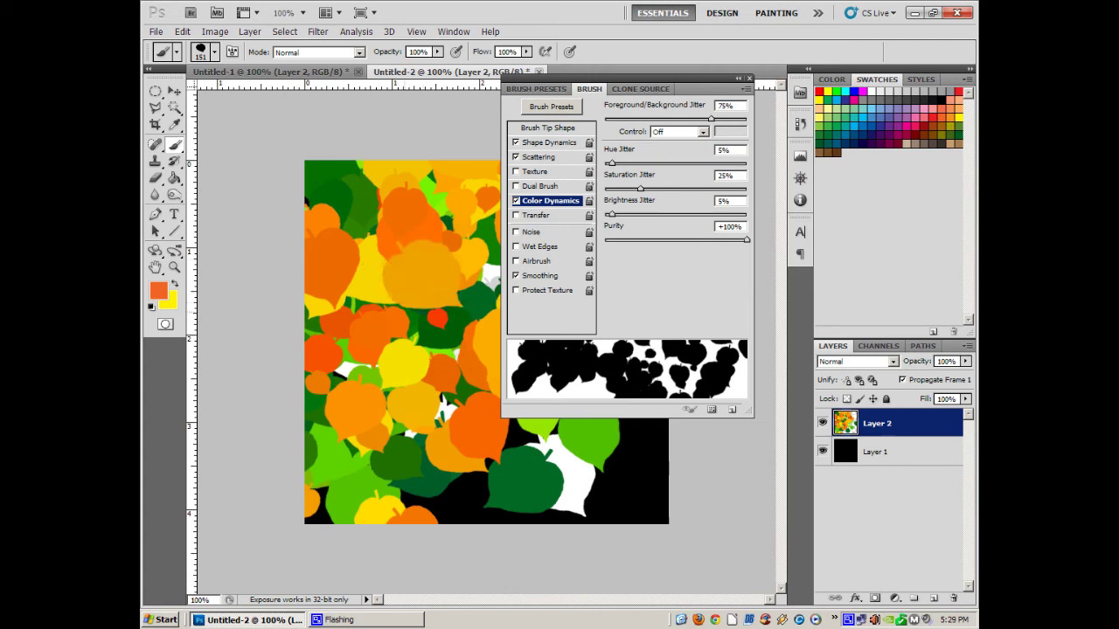
click(370, 263)
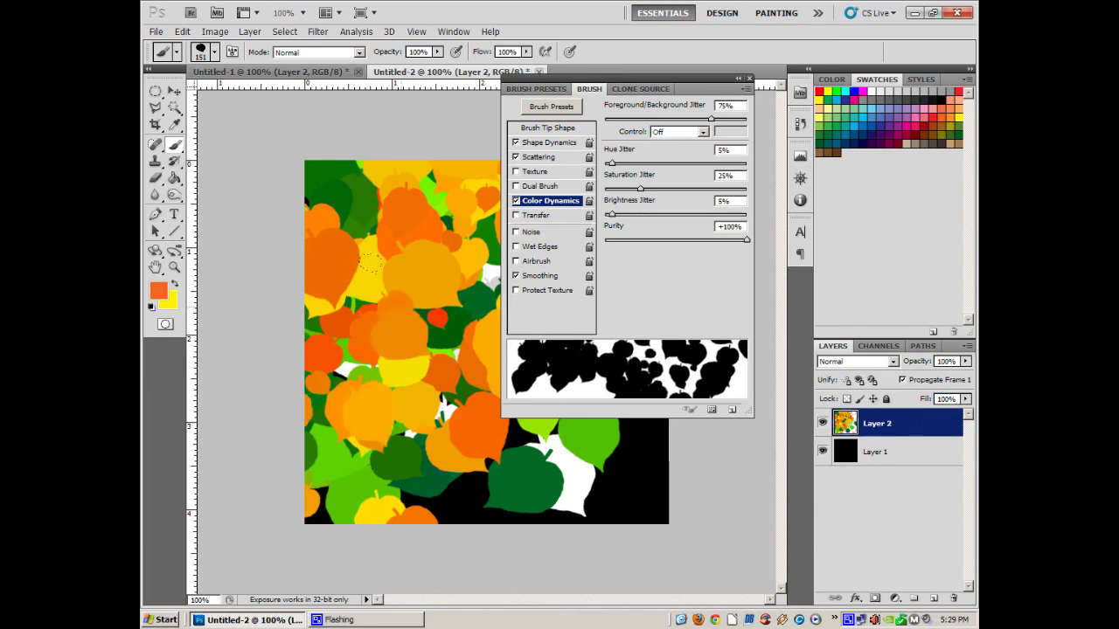
drag(360, 249, 357, 267)
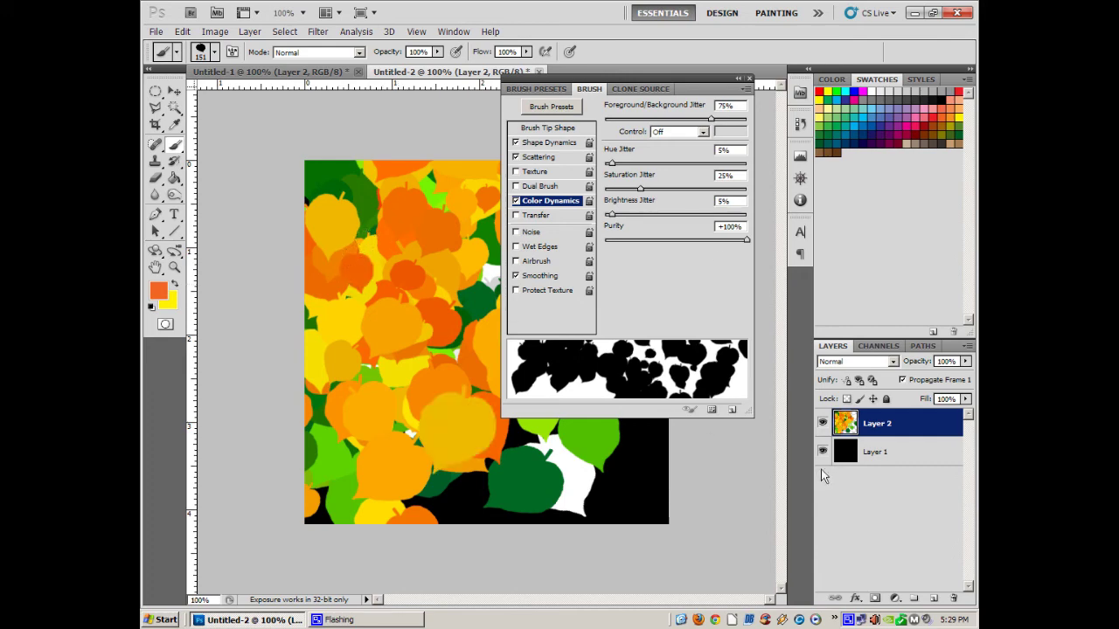
Step: Add a new layer with the leaf layer hidden, and stamp two orange snowflakes near the canvas's upper left using the 20 px snowflake preset
click(749, 78)
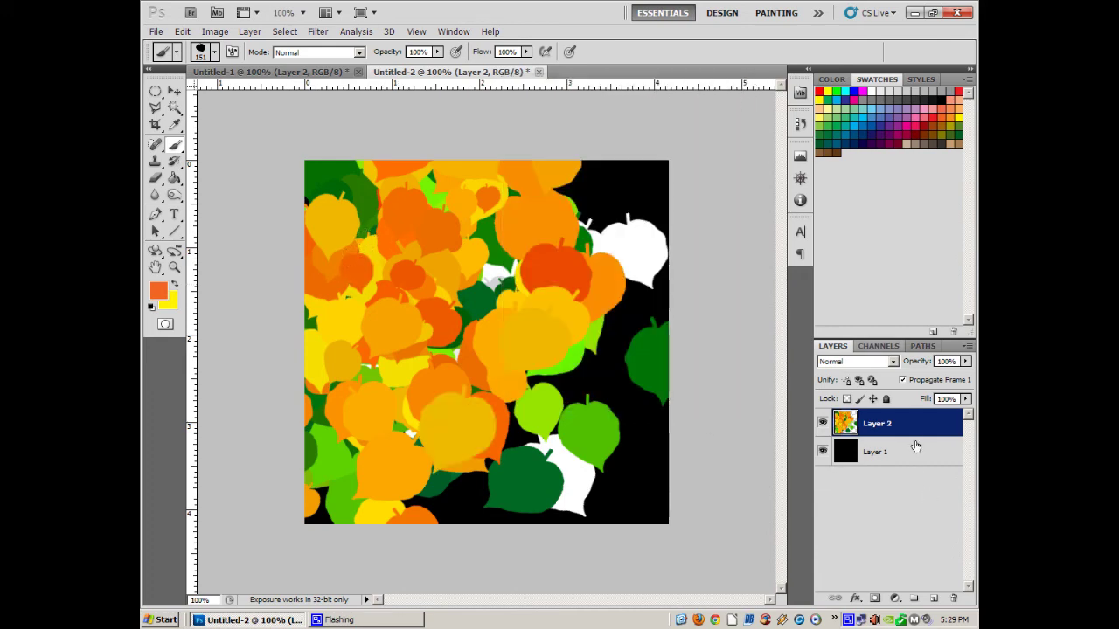
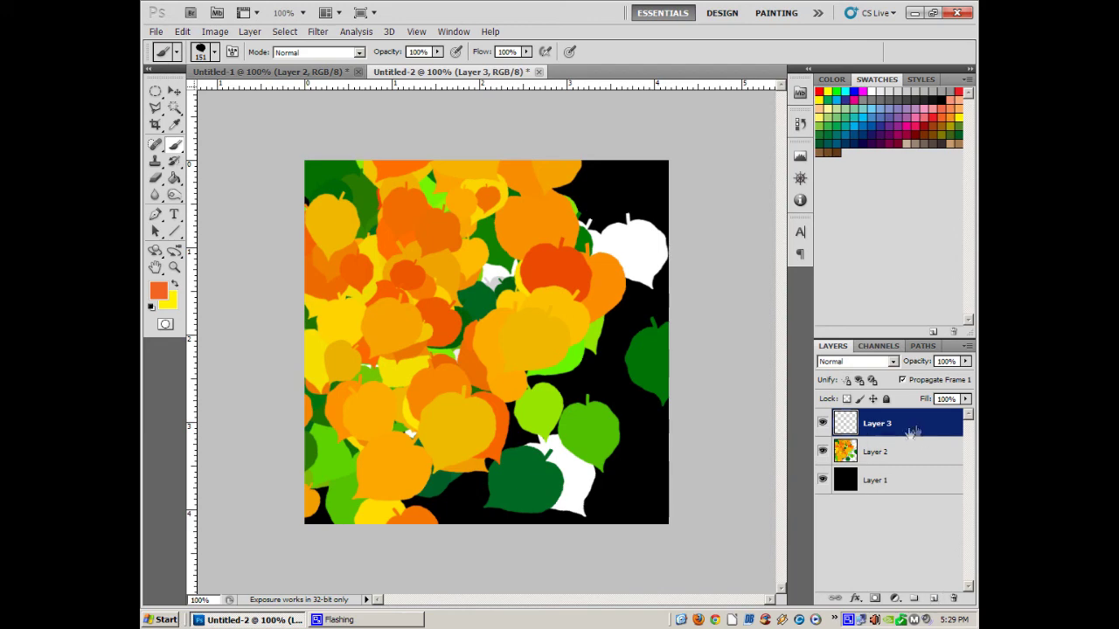
click(823, 452)
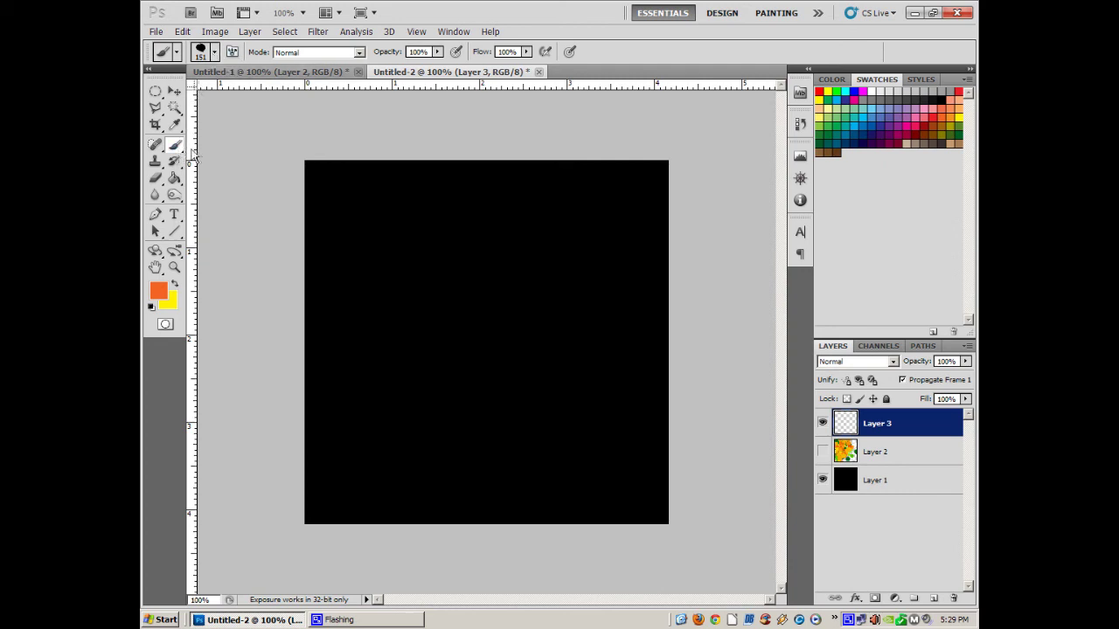
click(214, 52)
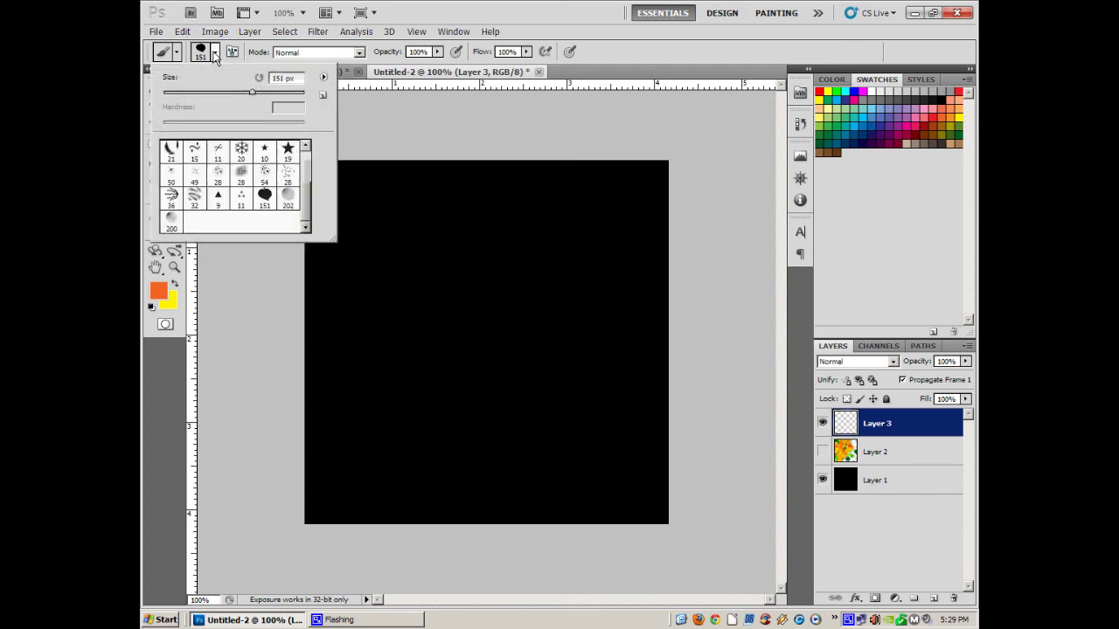
click(242, 151)
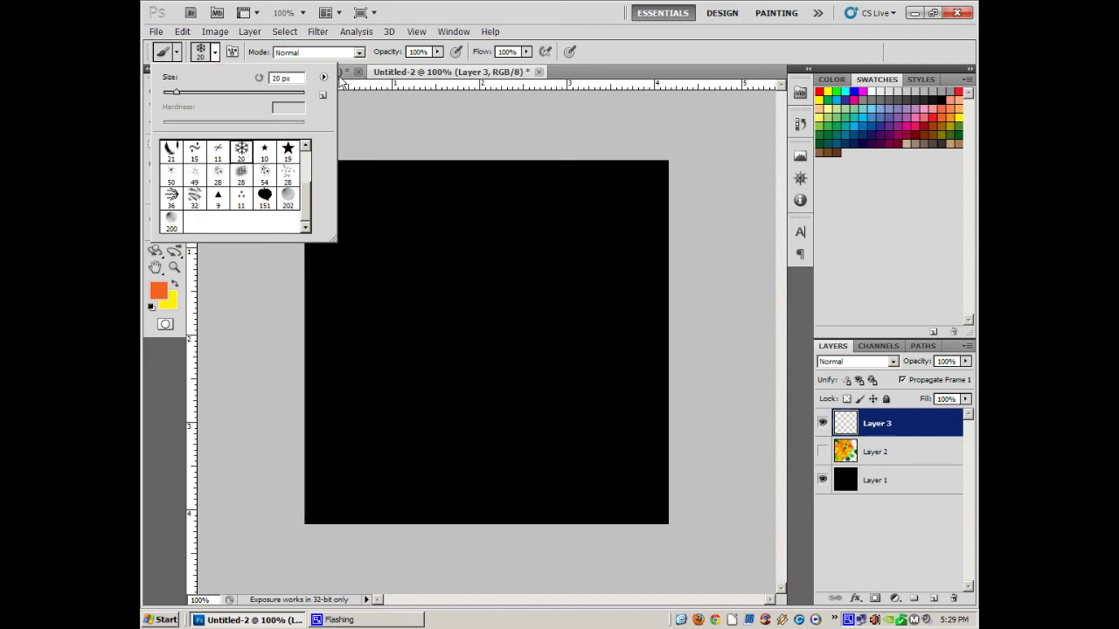
click(576, 72)
click(365, 194)
click(383, 205)
Step: Set the foreground to white and the background to black, and paint a few plain snowflake strokes along the upper part of the canvas
click(175, 284)
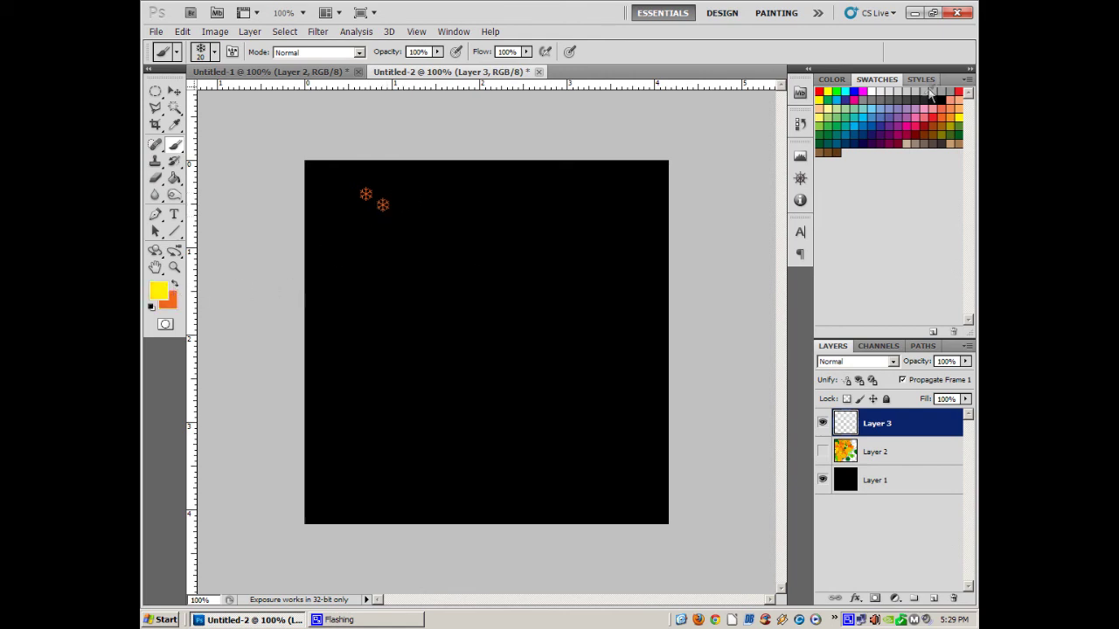
click(875, 88)
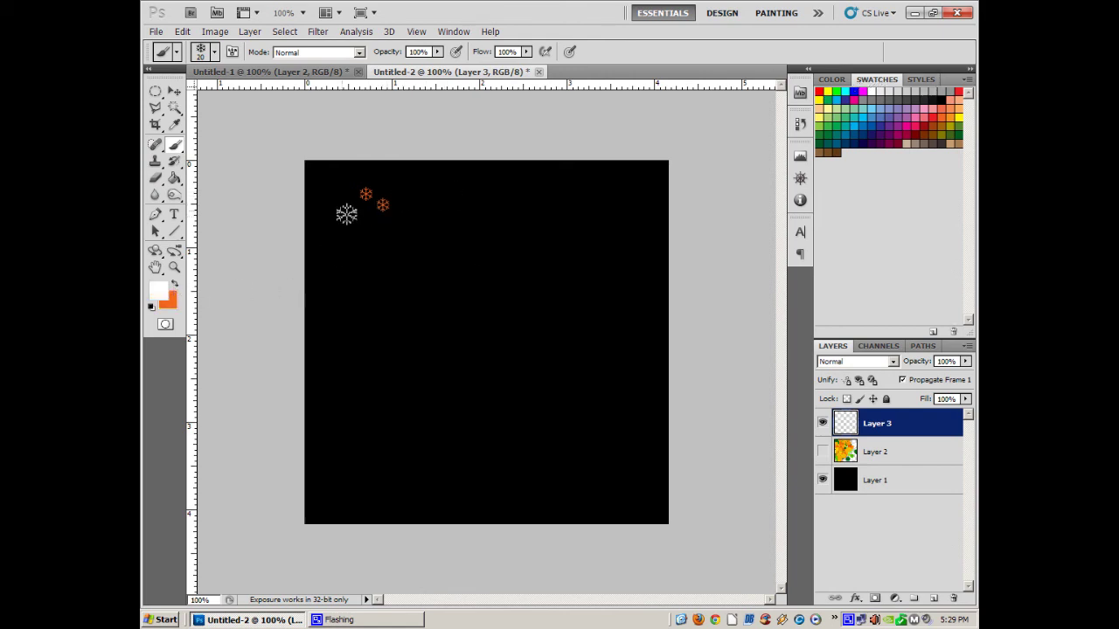
click(175, 286)
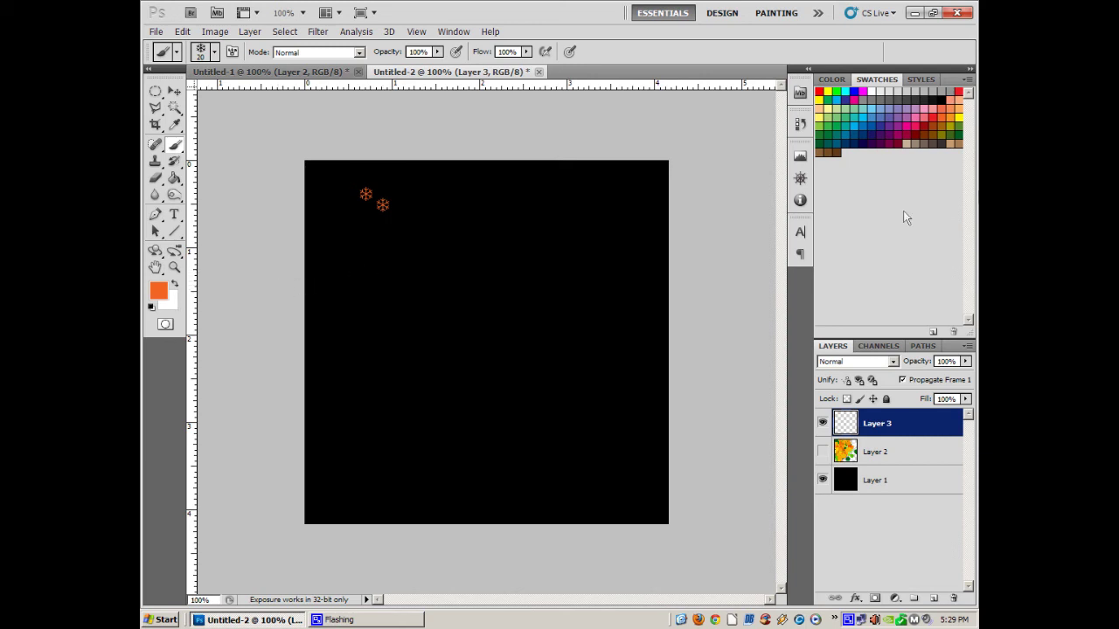
click(946, 96)
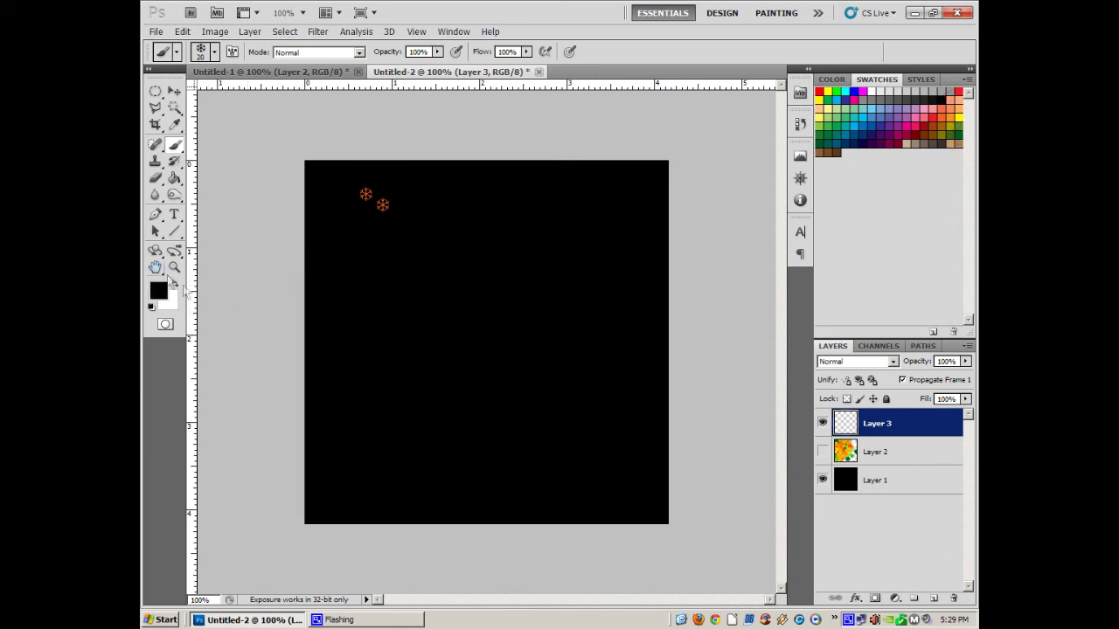
click(175, 286)
mouse_move(409, 203)
mouse_down()
mouse_move(585, 182)
mouse_move(511, 199)
mouse_up()
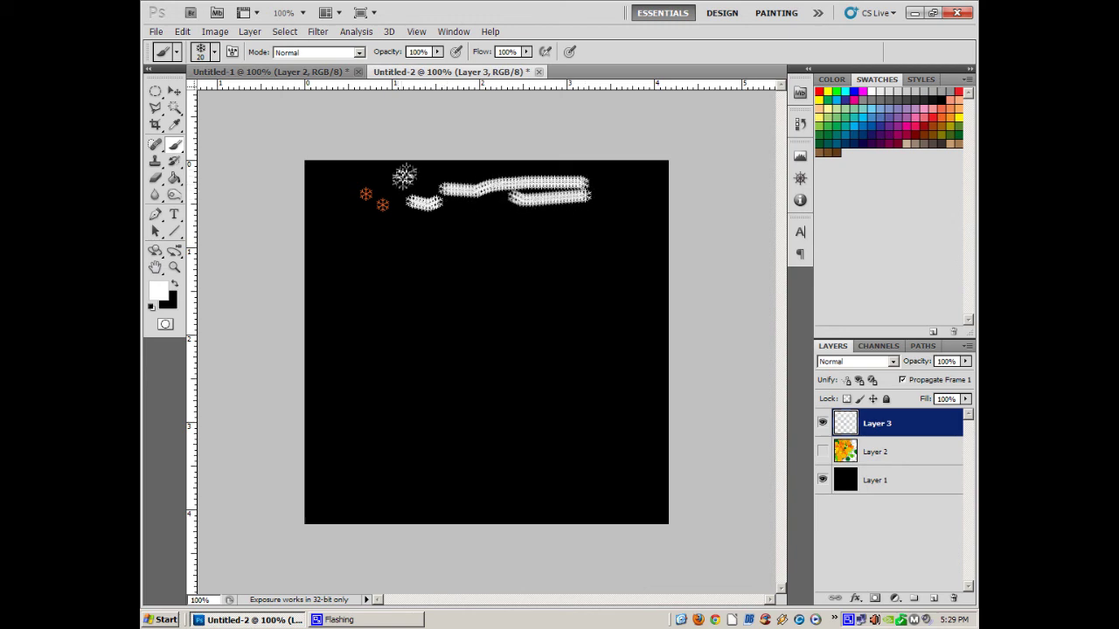
Step: Enable Shape Dynamics for the snowflake brush with 32% size jitter, 26% minimum diameter, 14% angle jitter and 78% roundness jitter
click(229, 54)
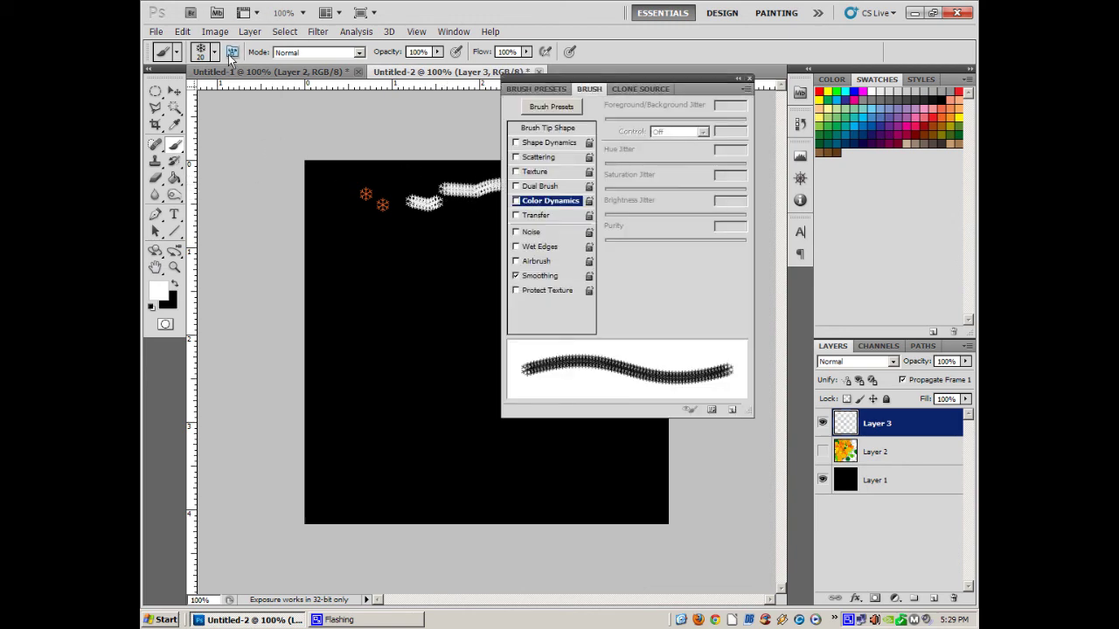
click(546, 143)
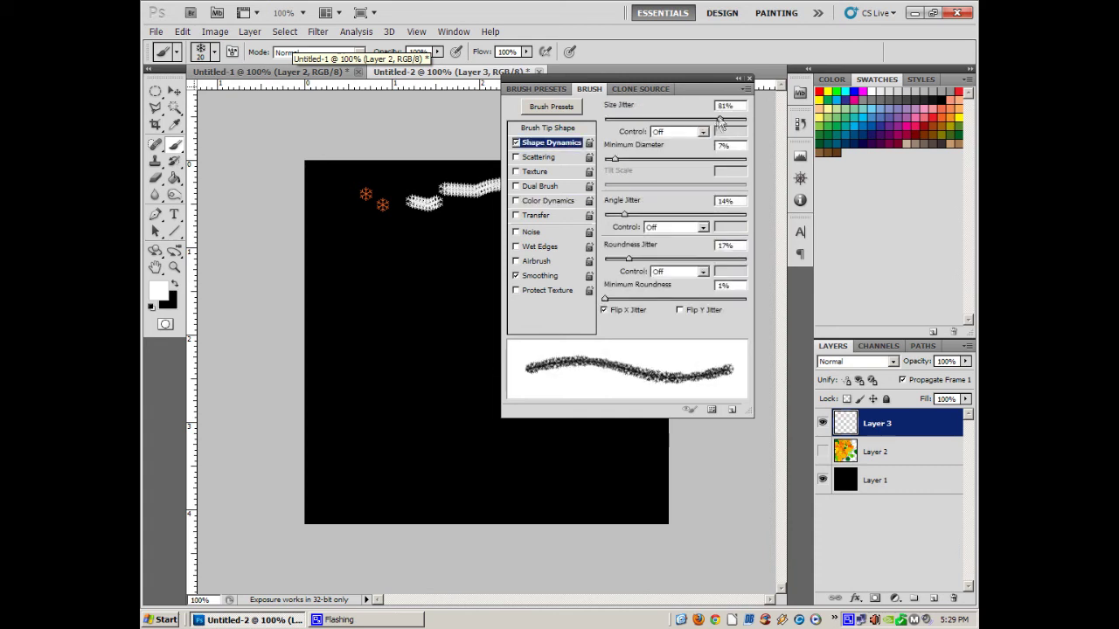
drag(722, 121, 651, 121)
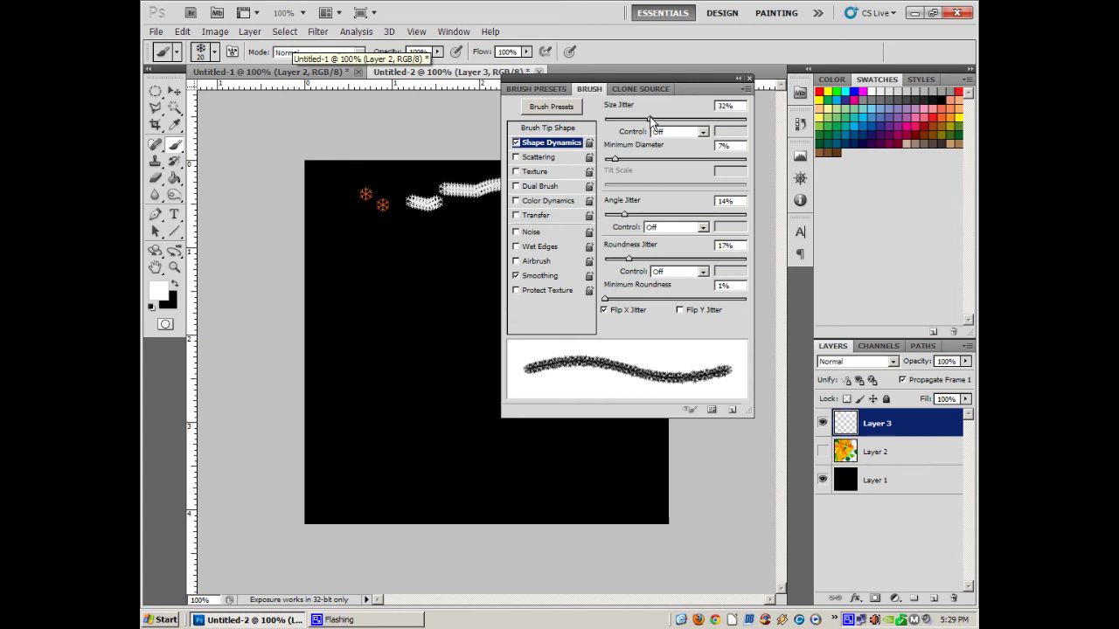
mouse_move(613, 160)
mouse_down()
mouse_move(669, 160)
mouse_move(644, 161)
mouse_up()
mouse_move(626, 218)
mouse_down()
mouse_move(691, 219)
mouse_move(628, 225)
mouse_up()
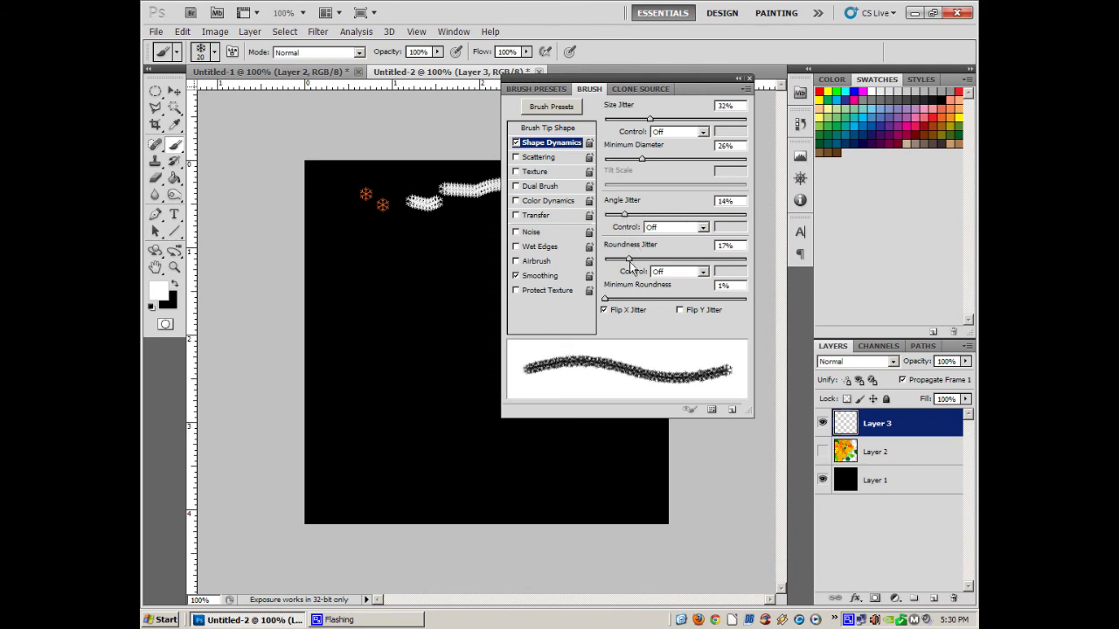
mouse_move(630, 261)
mouse_down()
mouse_move(740, 259)
mouse_move(717, 260)
mouse_up()
Step: Turn off Flip X Jitter while painting short white test strokes and single snowflakes in the canvas's upper-left quarter
mouse_move(392, 250)
mouse_down()
mouse_move(413, 269)
mouse_move(457, 244)
mouse_move(405, 235)
mouse_move(375, 260)
mouse_up()
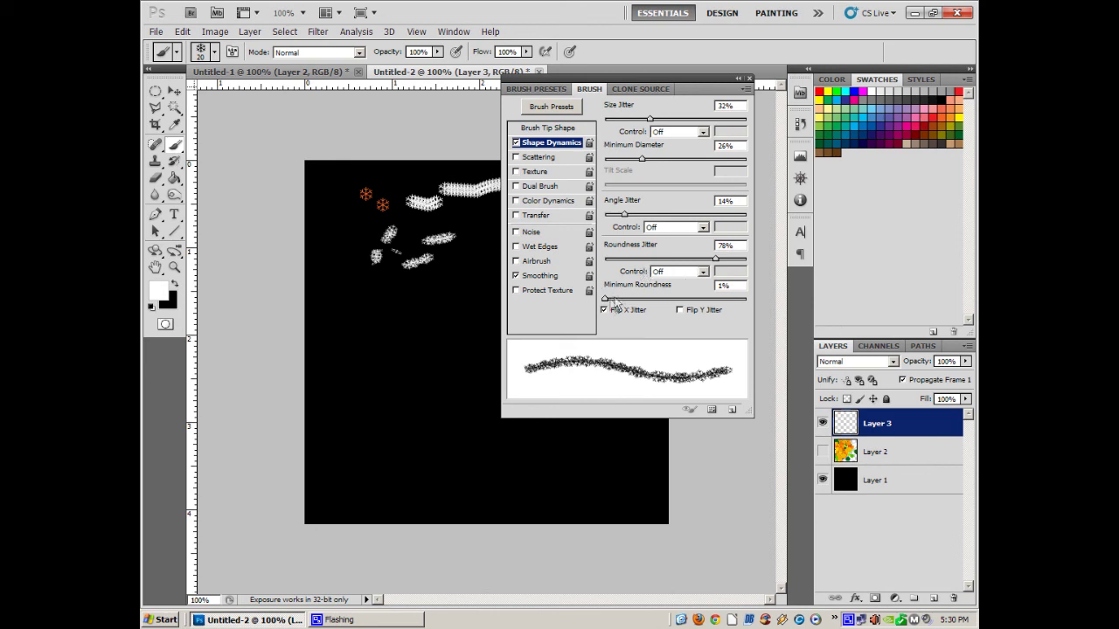
click(376, 287)
click(390, 298)
click(420, 302)
drag(441, 280, 439, 313)
click(389, 326)
click(363, 309)
mouse_move(354, 282)
mouse_down()
mouse_move(372, 273)
mouse_move(411, 281)
mouse_move(442, 261)
mouse_up()
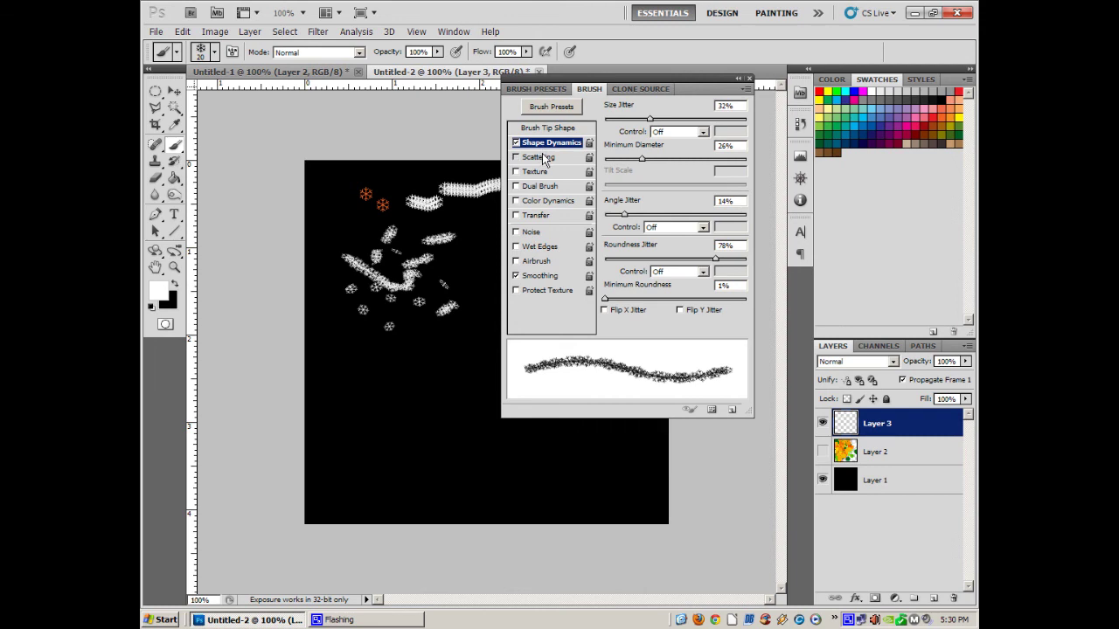
Step: Enable Scattering for the snowflake brush, raise the scatter to 913%, and paint scattered white snowflakes over the left half of the canvas
click(542, 157)
click(374, 356)
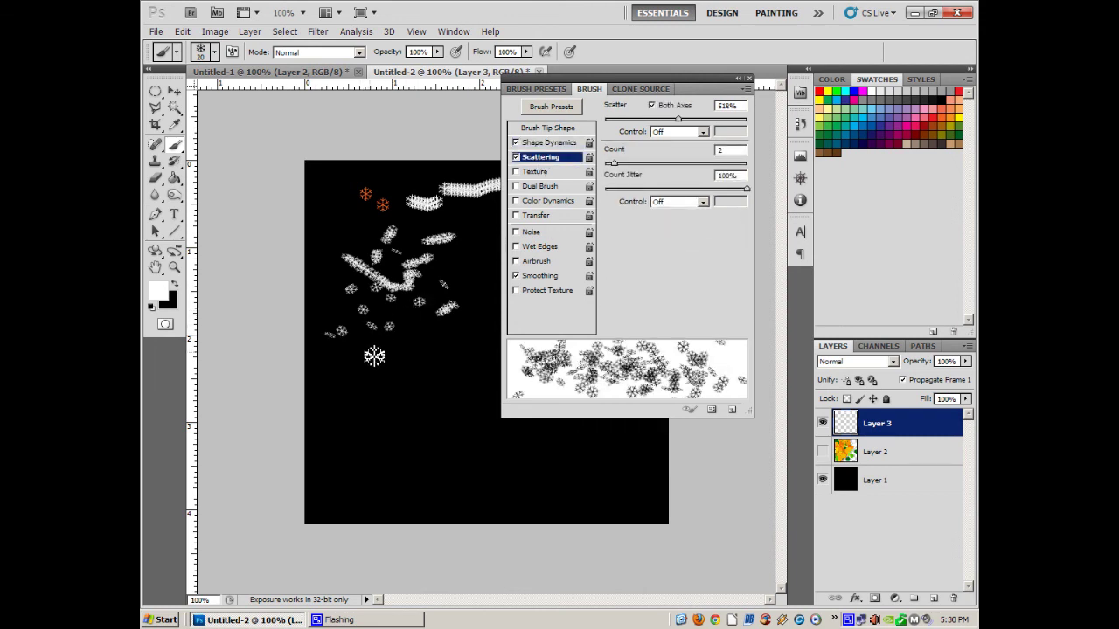
drag(375, 356, 445, 336)
drag(463, 282, 398, 301)
drag(679, 120, 735, 120)
mouse_move(369, 300)
mouse_down()
mouse_move(374, 262)
mouse_move(444, 297)
mouse_move(479, 262)
mouse_move(470, 370)
mouse_move(458, 372)
mouse_up()
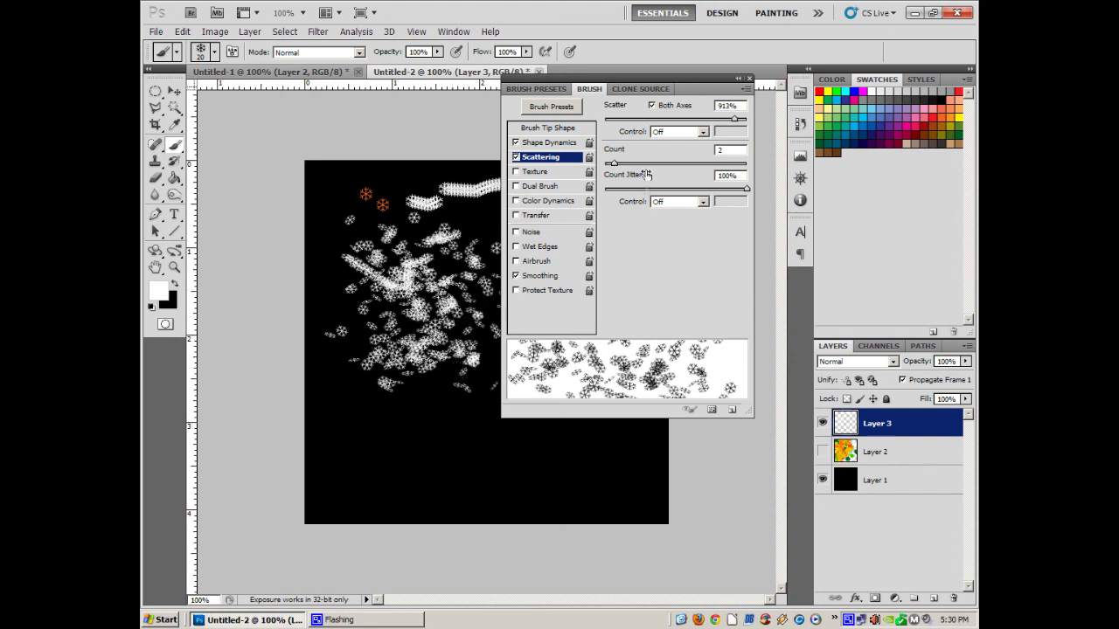
Step: Raise the snowflake brush's size jitter to 49%, paint more scattered white snowflakes over the canvas's lower half and upper-left corner, and close the brush settings
click(551, 143)
drag(651, 119, 674, 121)
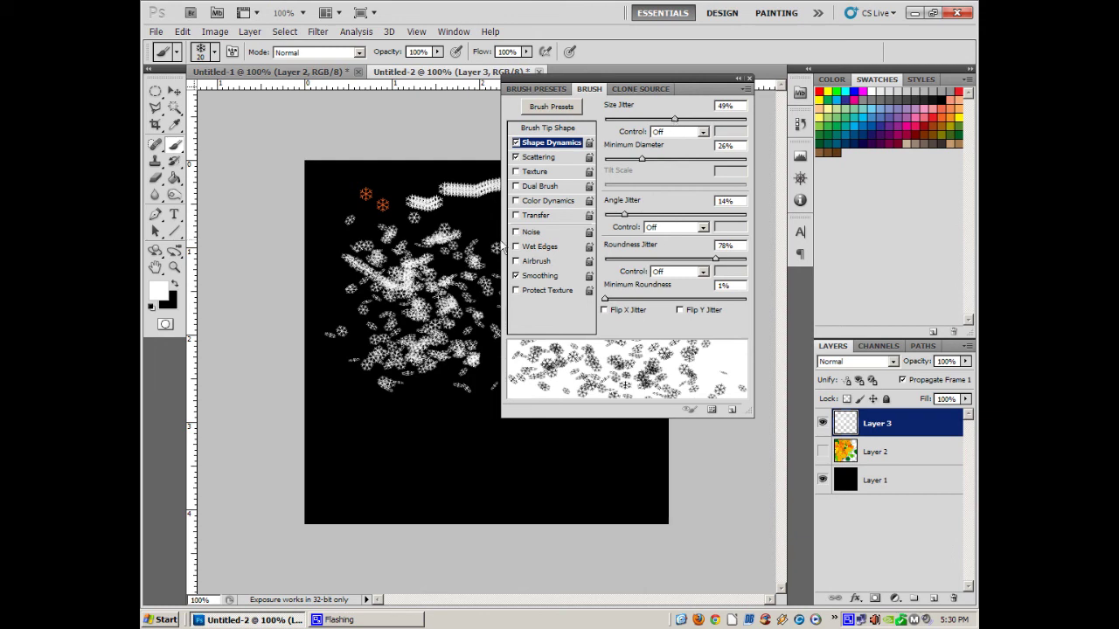
mouse_move(363, 385)
mouse_down()
mouse_move(385, 433)
mouse_move(447, 416)
mouse_move(483, 439)
mouse_move(542, 450)
mouse_move(396, 408)
mouse_up()
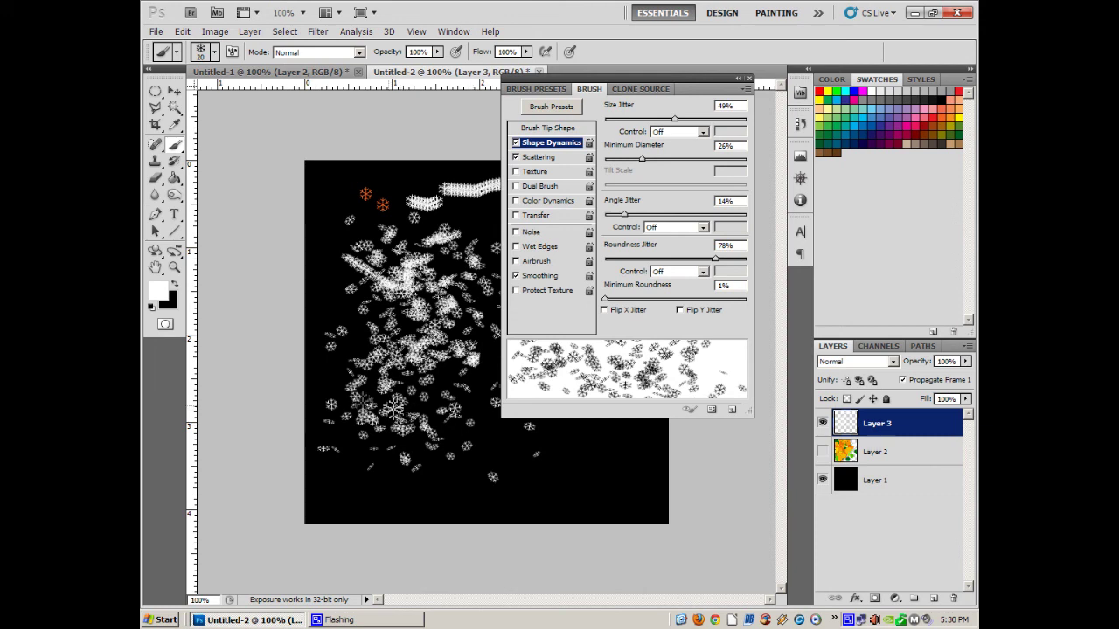
mouse_move(447, 403)
mouse_down()
mouse_move(515, 436)
mouse_move(575, 444)
mouse_move(434, 462)
mouse_move(365, 421)
mouse_move(383, 377)
mouse_move(402, 373)
mouse_move(460, 411)
mouse_up()
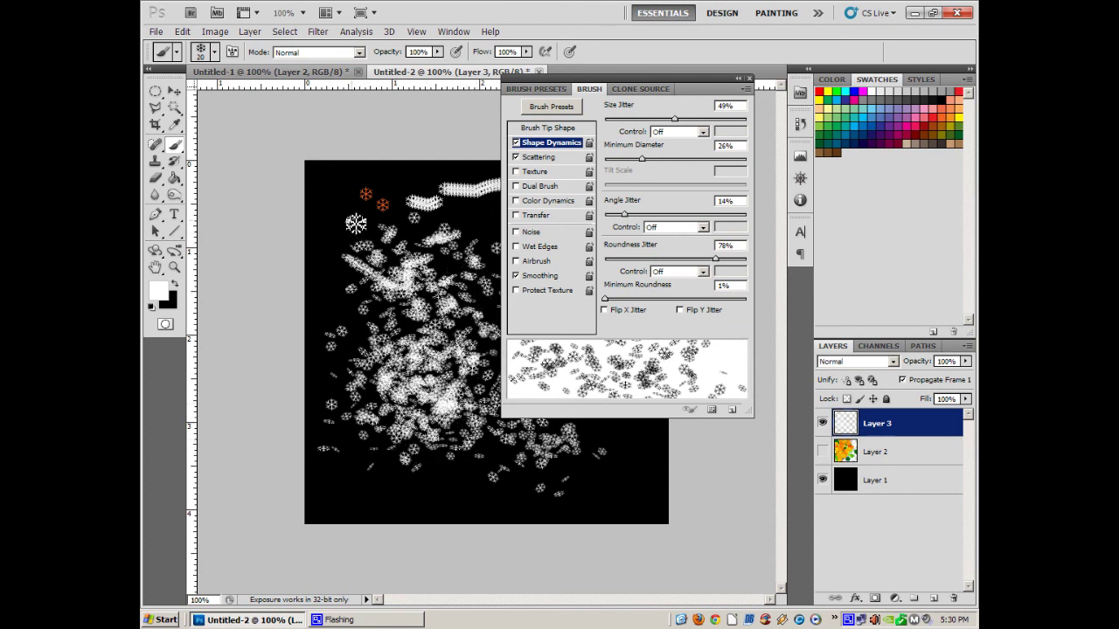
drag(367, 206, 386, 213)
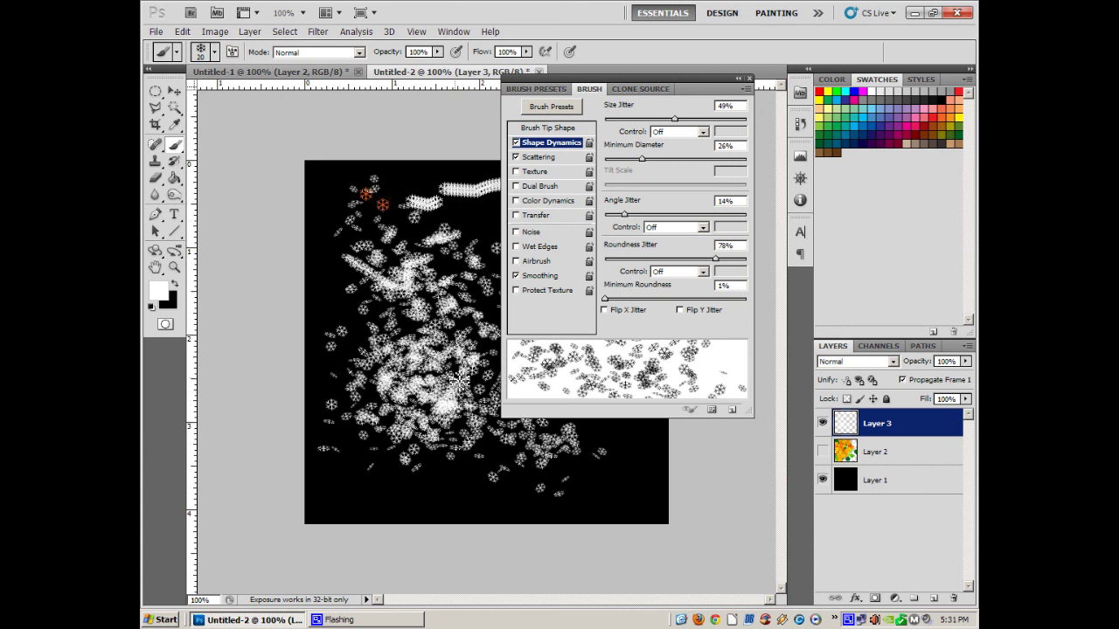
click(748, 79)
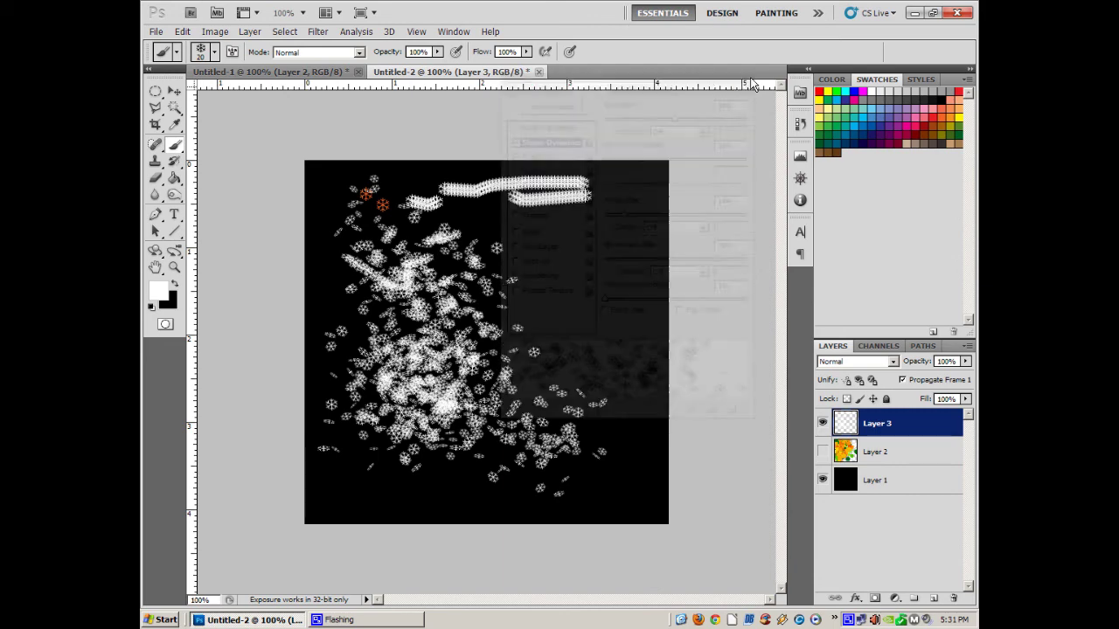
Step: Hide the snowflakes on Layer 3, and toggle the leaf painting on Layer 2 on and off, leaving only Layer 1 visible
click(823, 424)
click(823, 452)
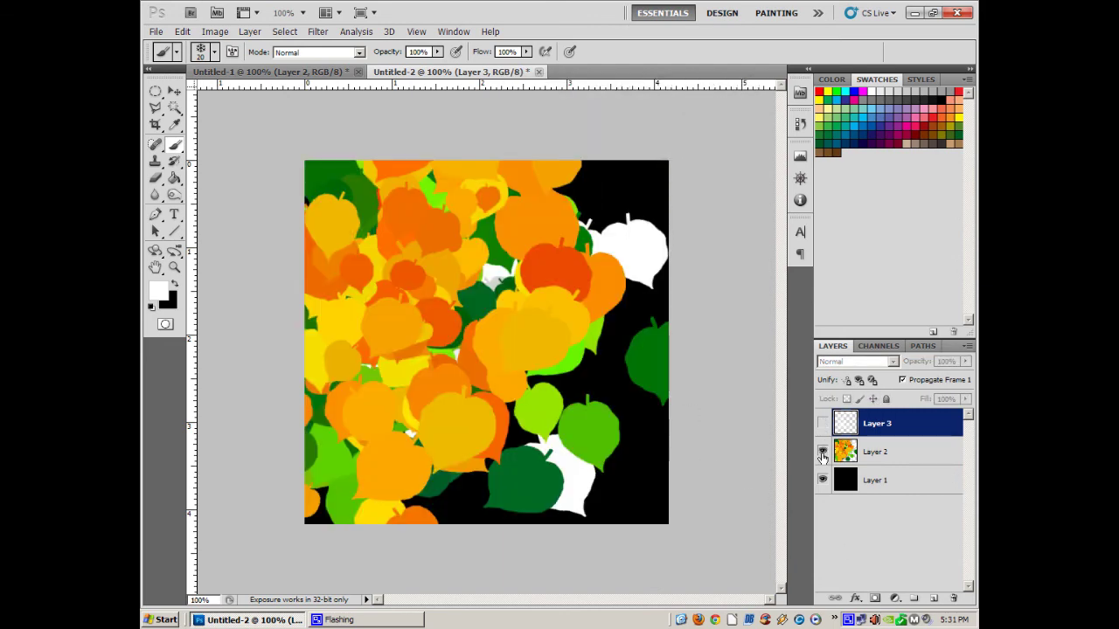
click(822, 453)
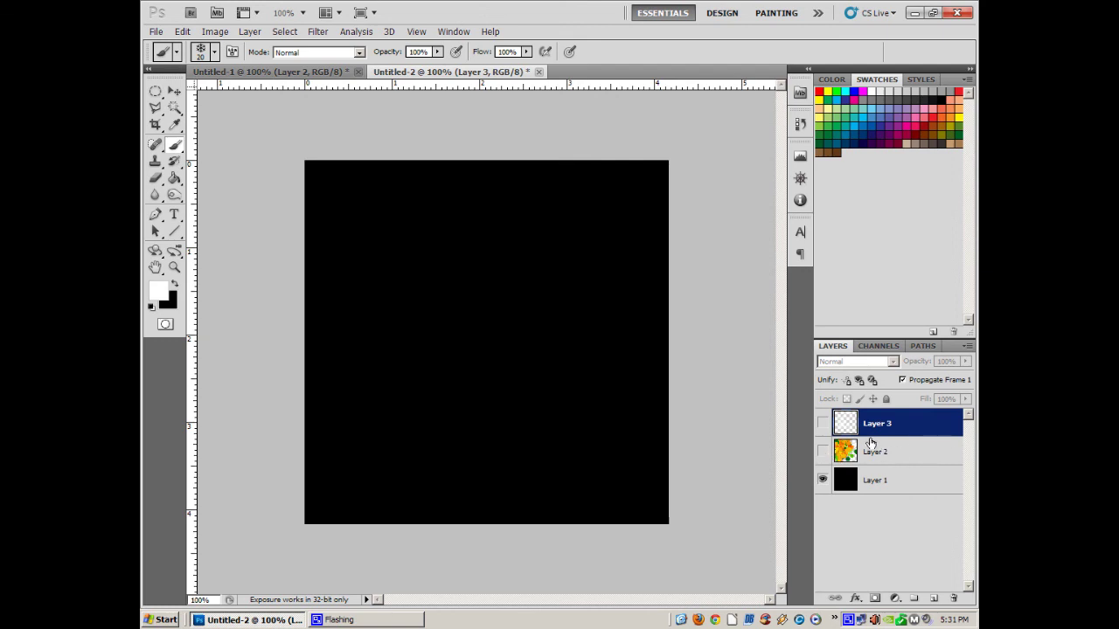
click(823, 452)
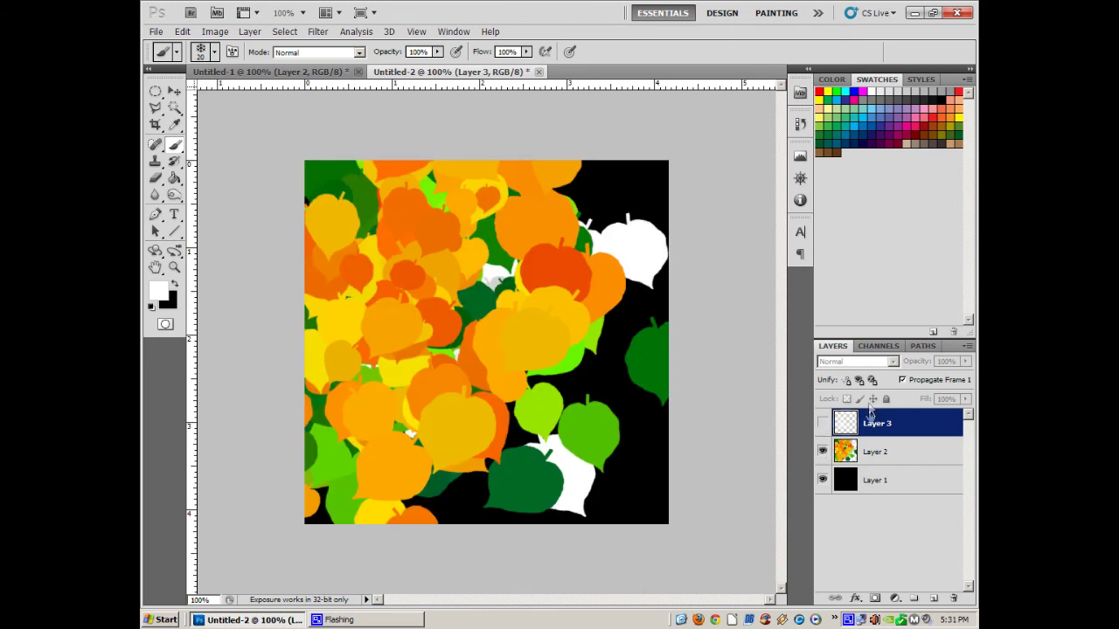
click(824, 452)
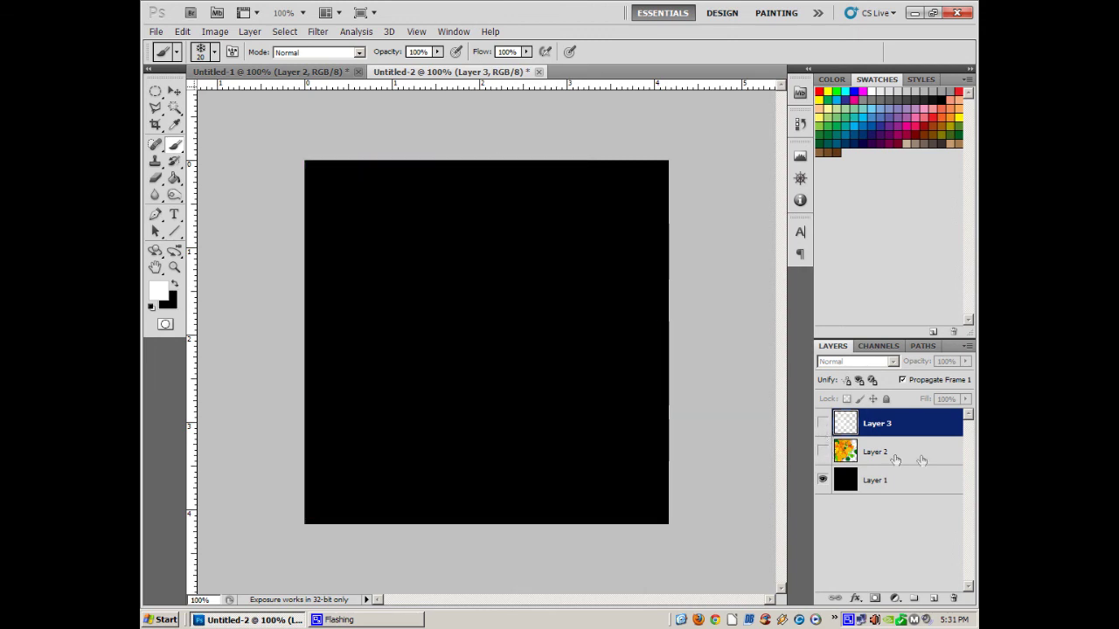